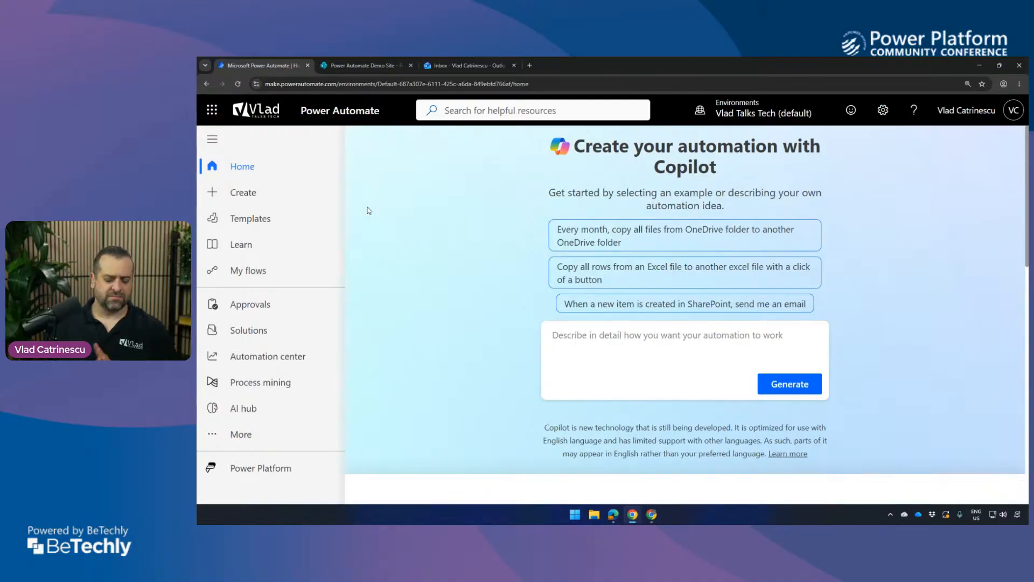
# Open Power Automate from the Microsoft 365 app launcher and close the duplicate browser tab.
pyautogui.click(213, 111)
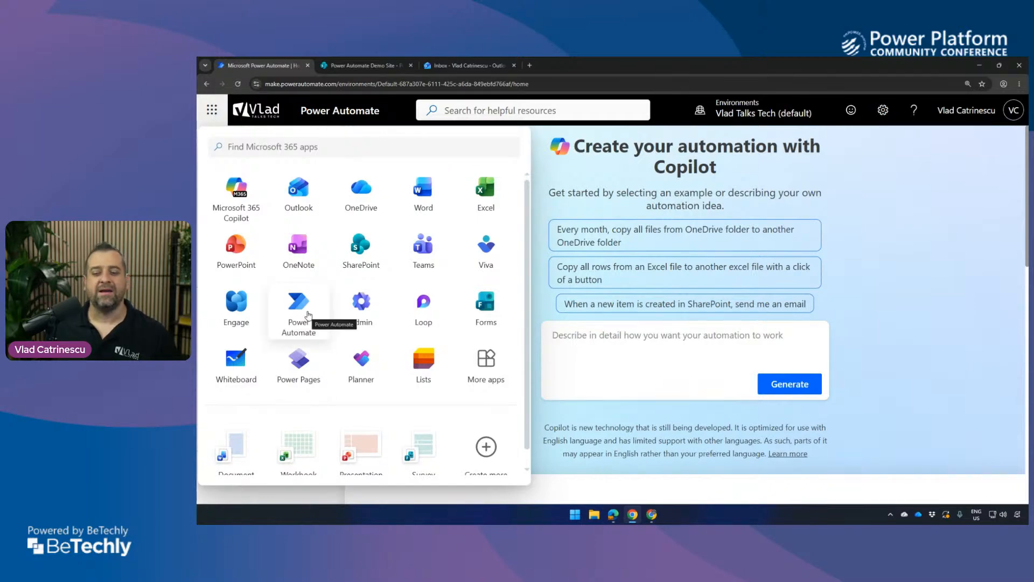
pyautogui.click(309, 311)
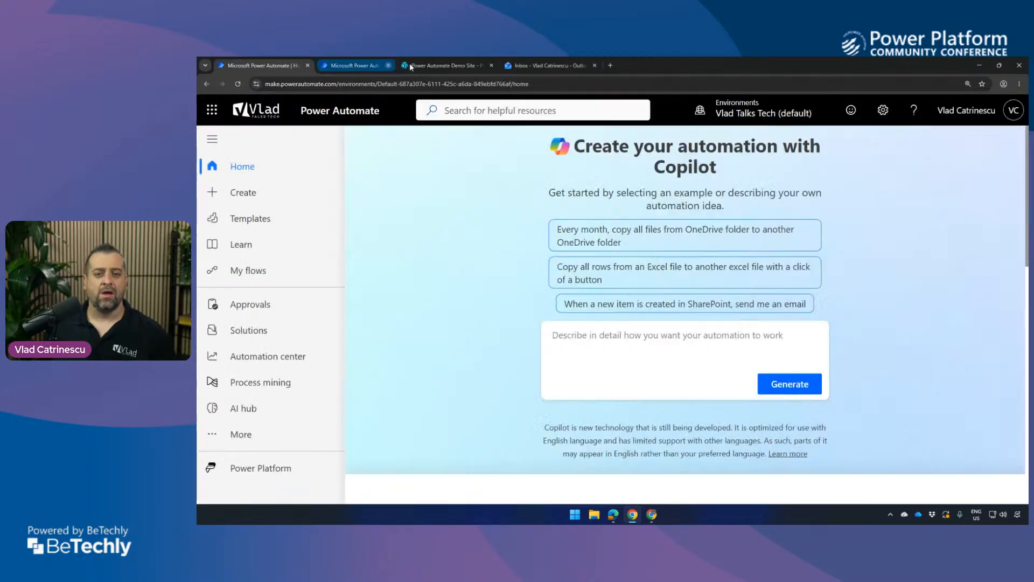
pyautogui.click(410, 66)
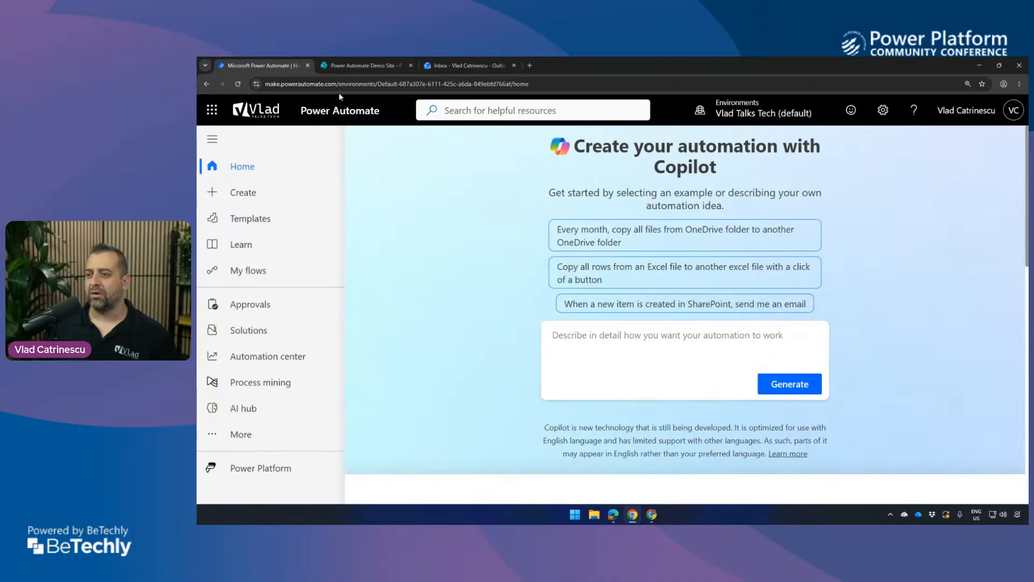
pyautogui.moveTo(336, 84); pyautogui.dragTo(263, 84)
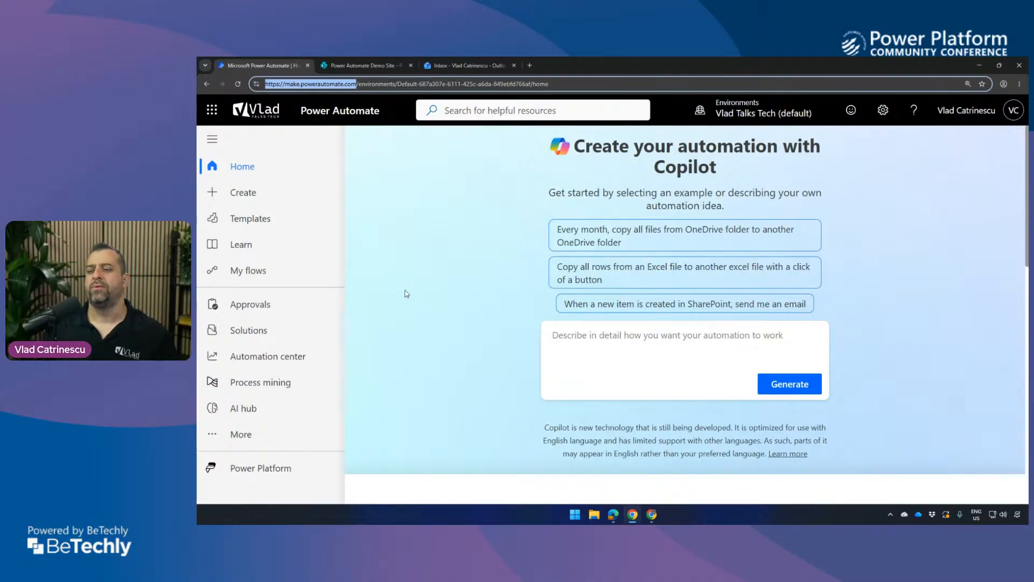
pyautogui.click(400, 263)
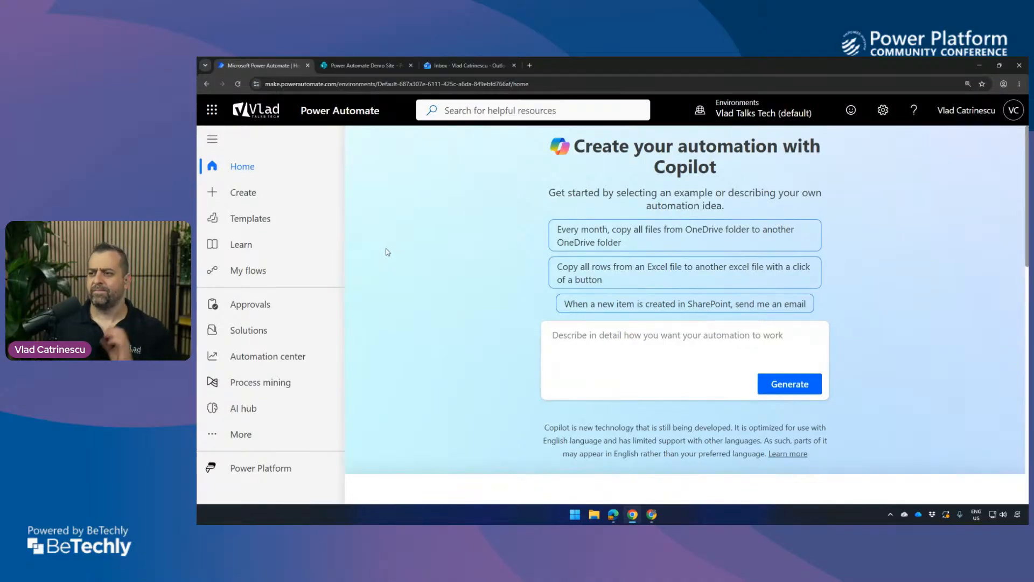
pyautogui.scroll(-2, 529, 317)
pyautogui.scroll(2, 525, 315)
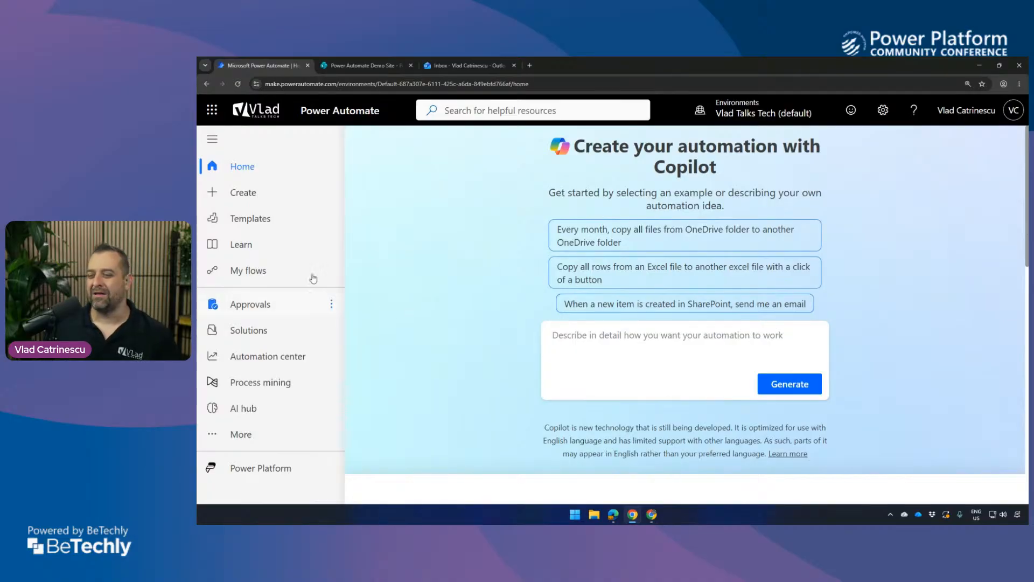
# Open My flows and look through the desktop flows, desktop flow tests and flows shared with me.
pyautogui.click(266, 276)
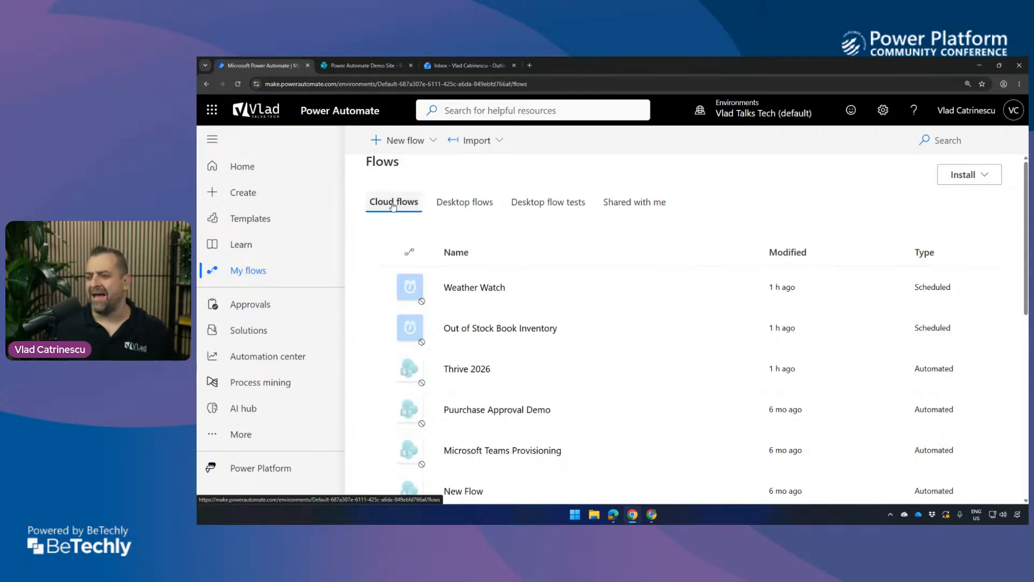
pyautogui.click(457, 208)
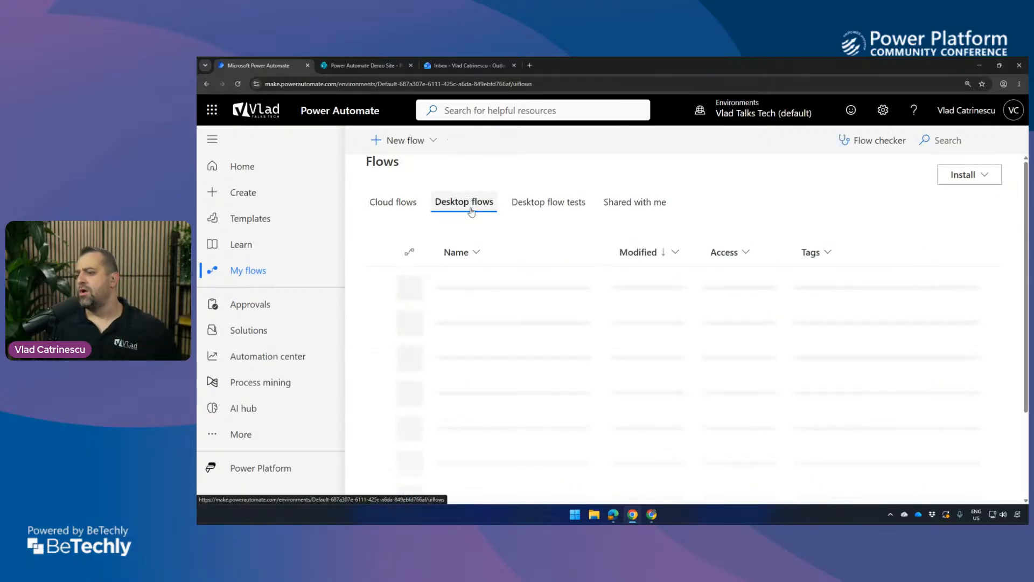
pyautogui.click(533, 211)
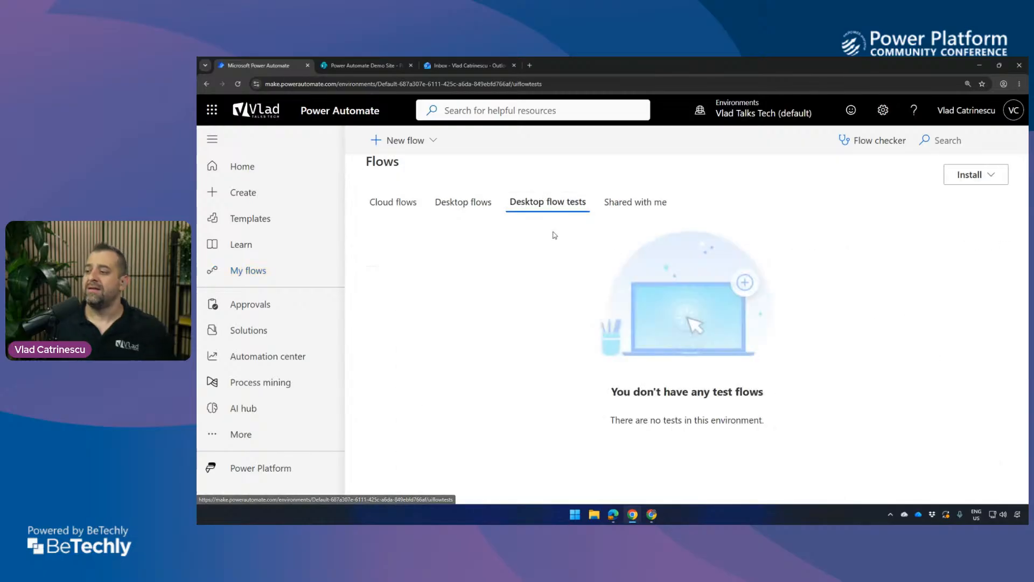
pyautogui.click(488, 207)
pyautogui.click(555, 217)
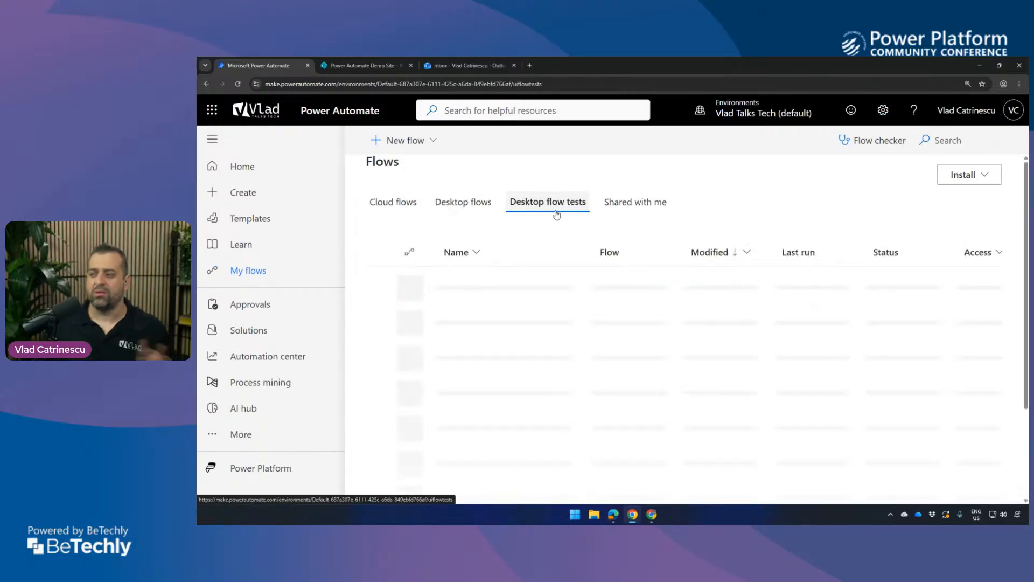
pyautogui.click(633, 215)
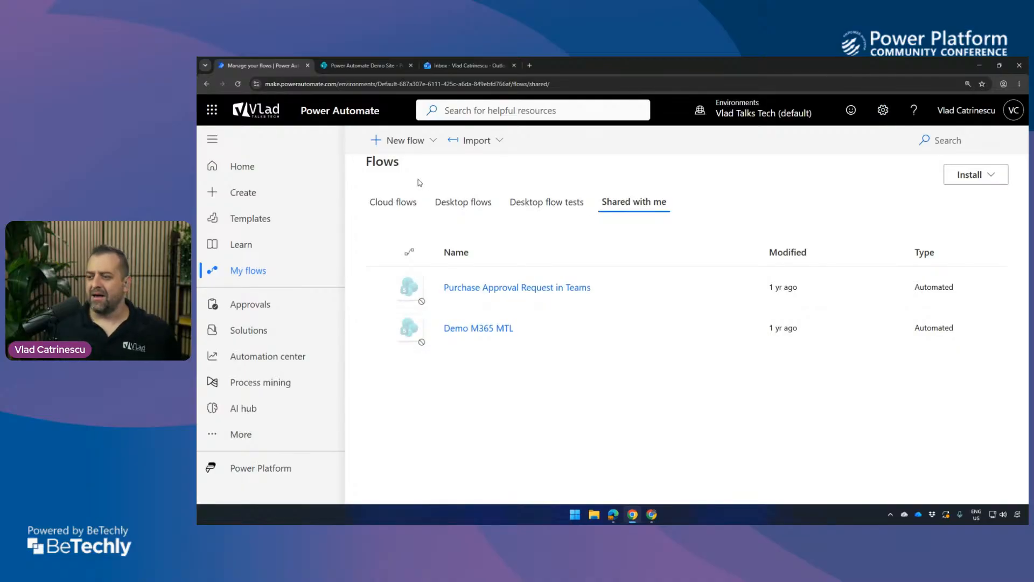
# Compare the list of own cloud flows with the flows shared with me, ending on the cloud flows.
pyautogui.click(393, 203)
pyautogui.scroll(-3, 584, 377)
pyautogui.scroll(3, 565, 349)
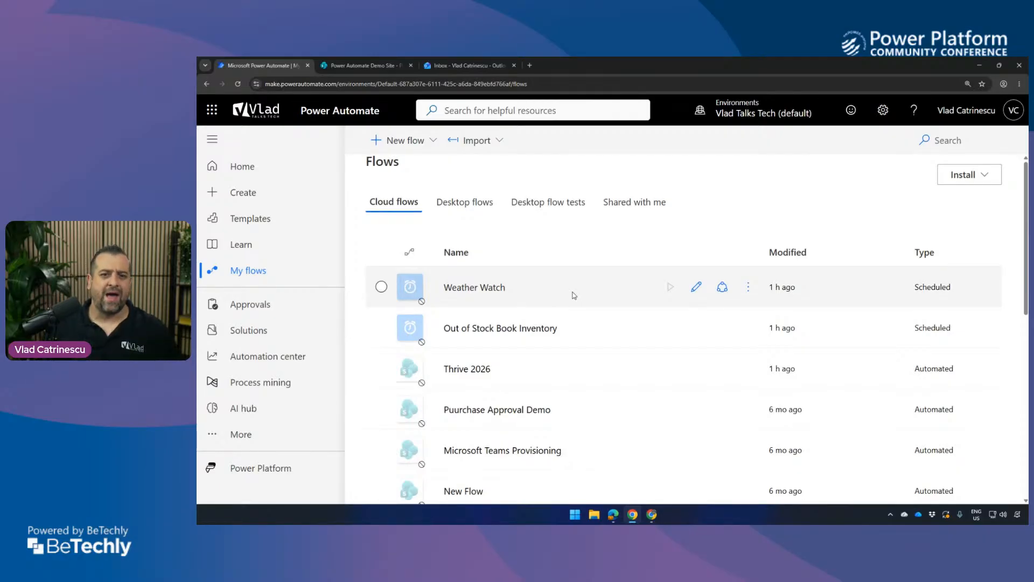
pyautogui.click(638, 207)
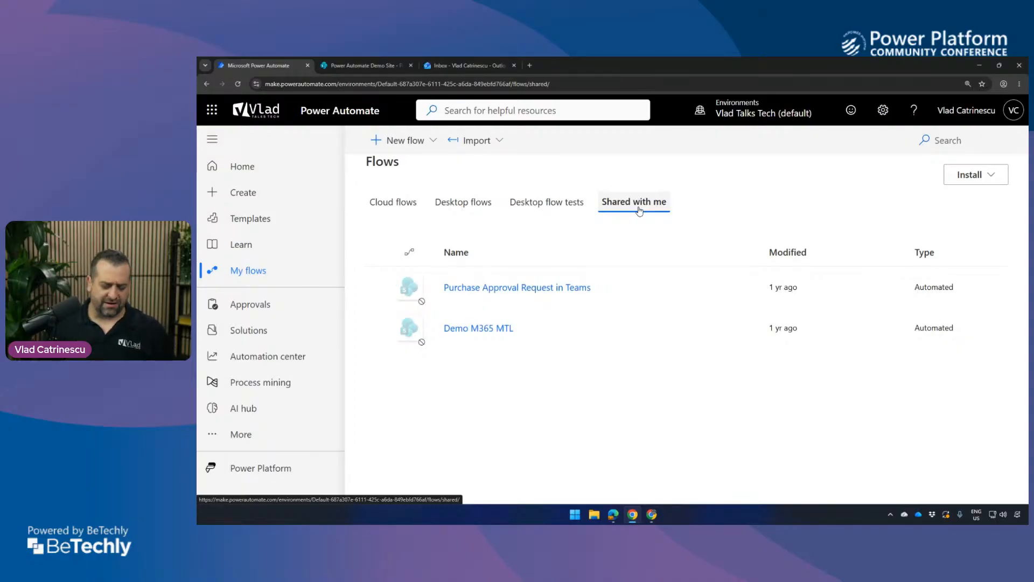
pyautogui.click(392, 203)
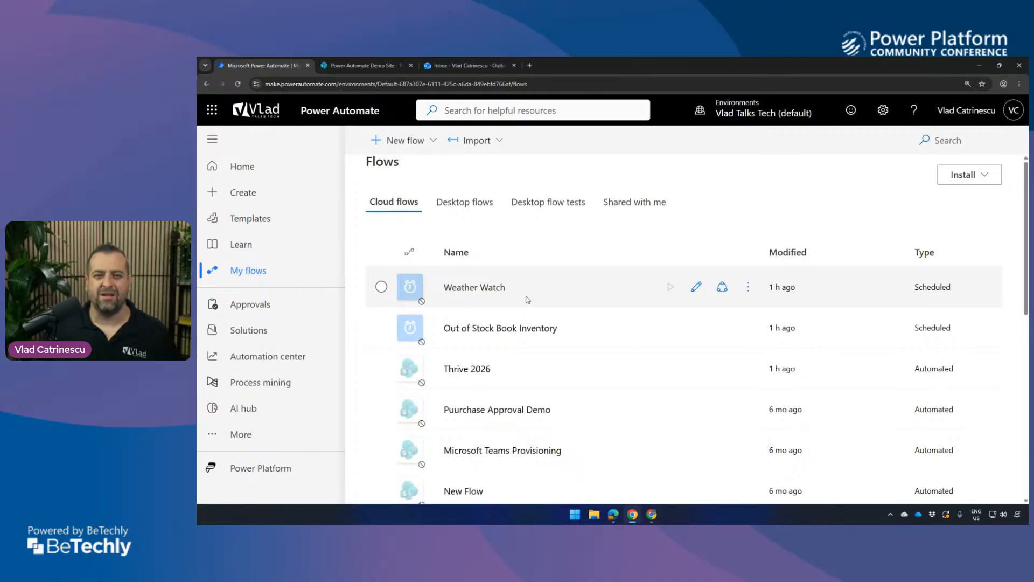
pyautogui.click(633, 192)
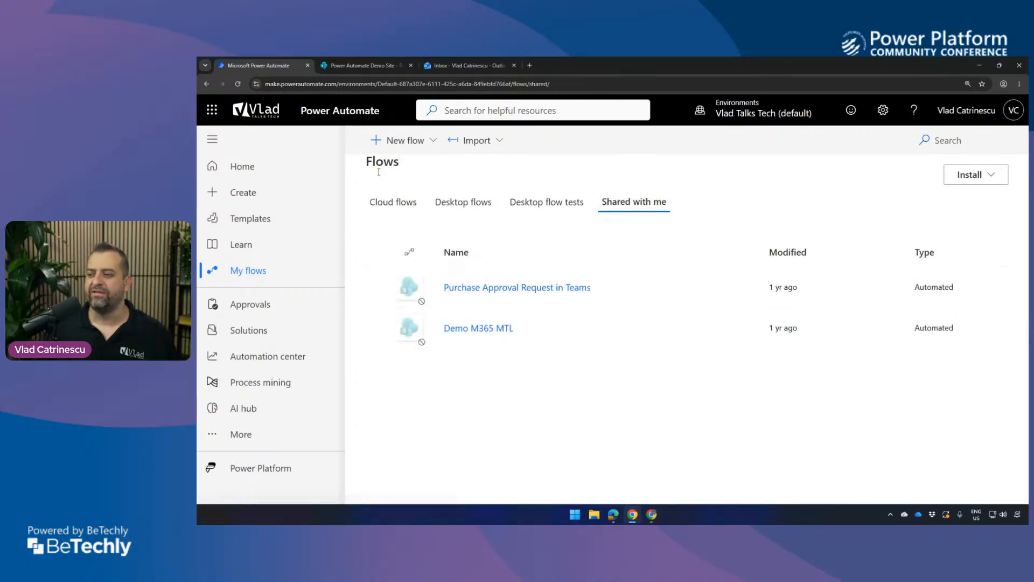
pyautogui.click(392, 210)
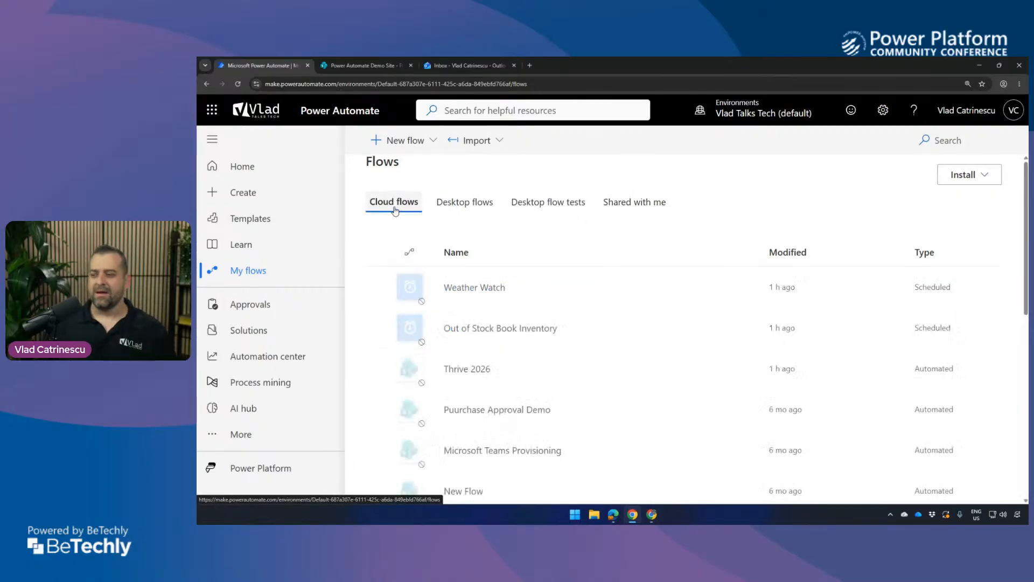
# Switch to the SharePoint Power Automate Demo Site and examine the new item form fields of the Purchase Approvals list.
pyautogui.click(364, 69)
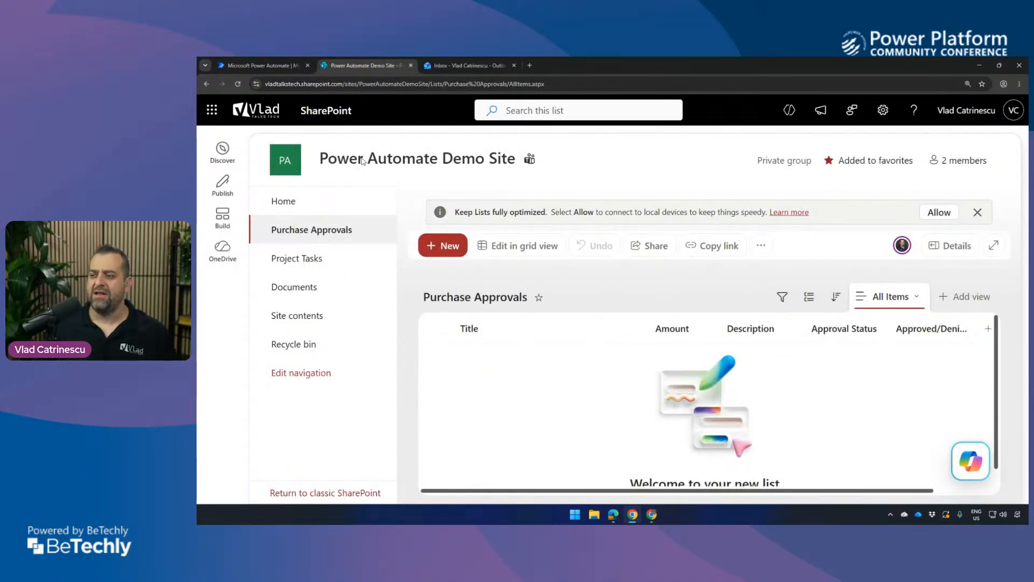
pyautogui.moveTo(358, 170)
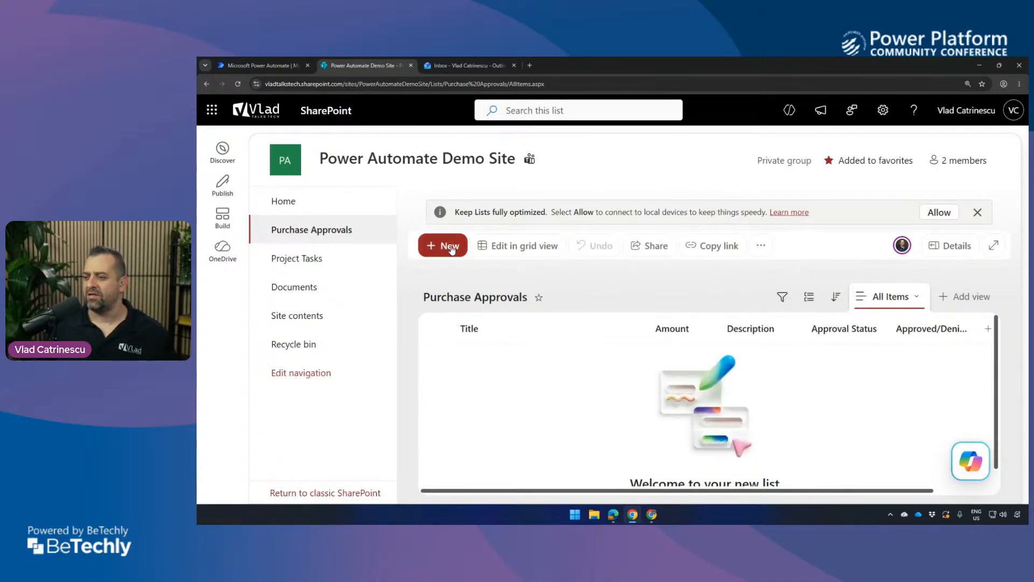
pyautogui.hotkey('ctrl', '-')
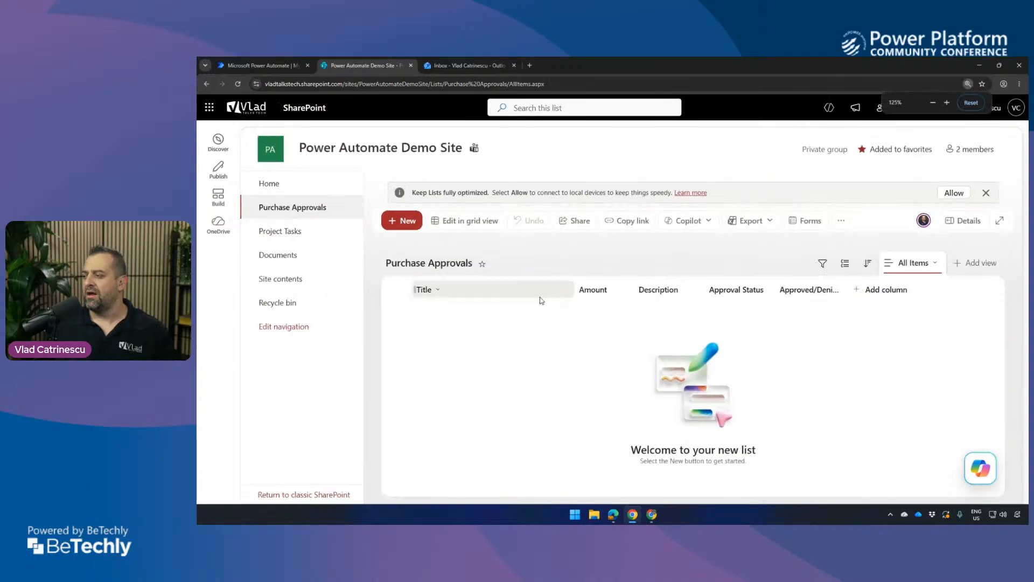
pyautogui.click(409, 223)
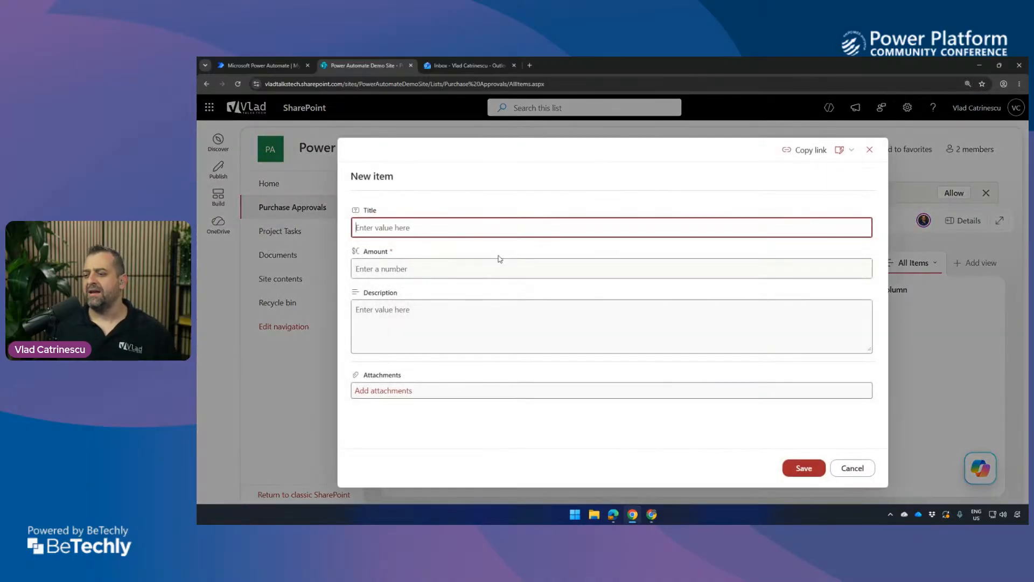
pyautogui.click(390, 264)
pyautogui.click(389, 305)
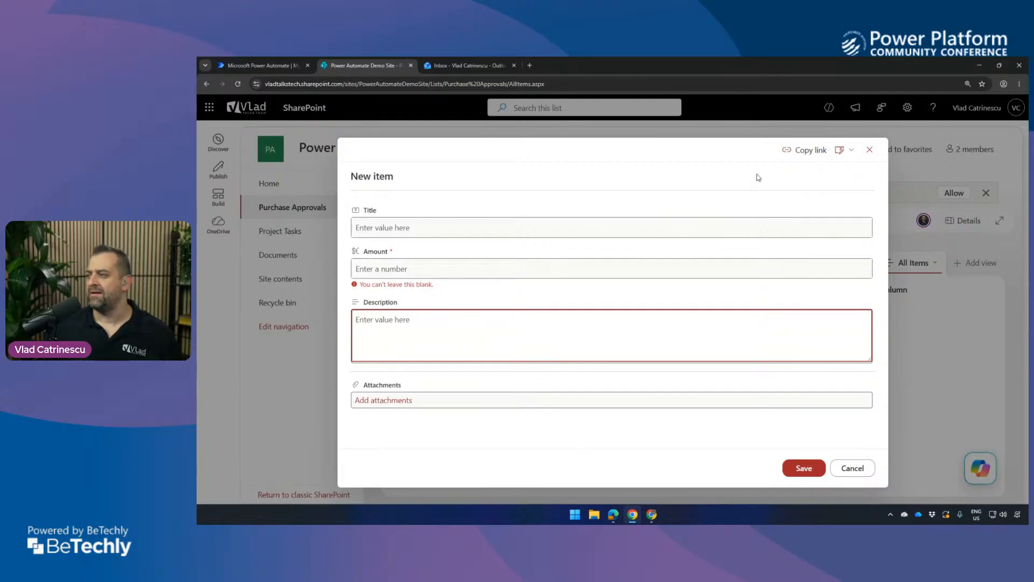
# Check which columns the Purchase Approvals new item form shows or hides, and cancel the form without saving.
pyautogui.click(849, 151)
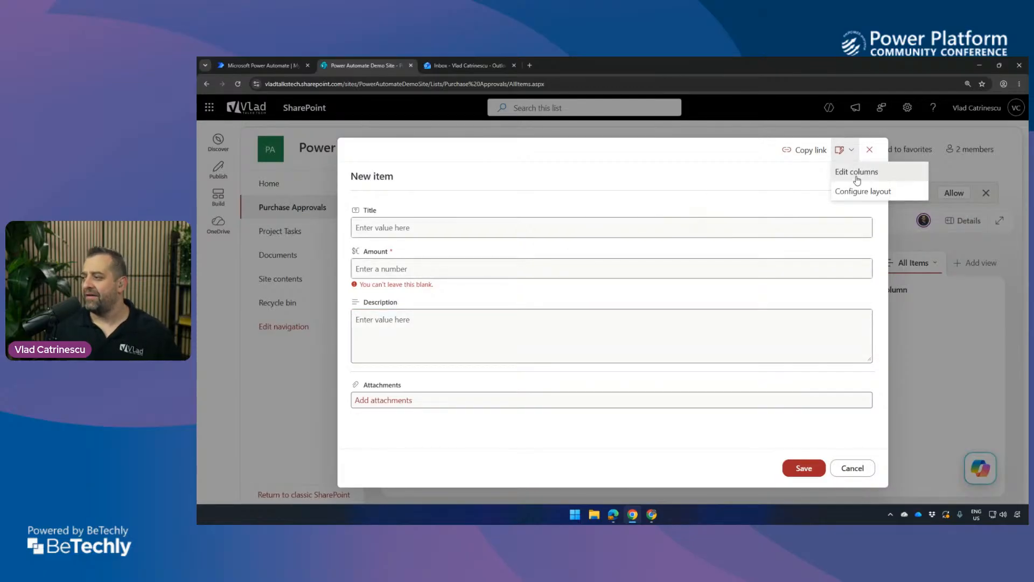
pyautogui.click(857, 171)
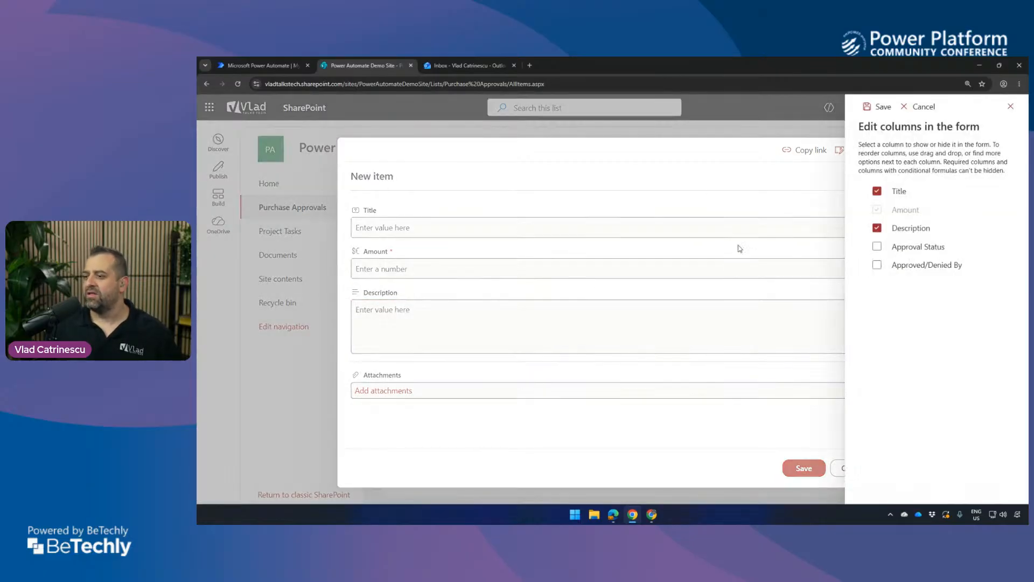
pyautogui.click(877, 247)
pyautogui.click(877, 247)
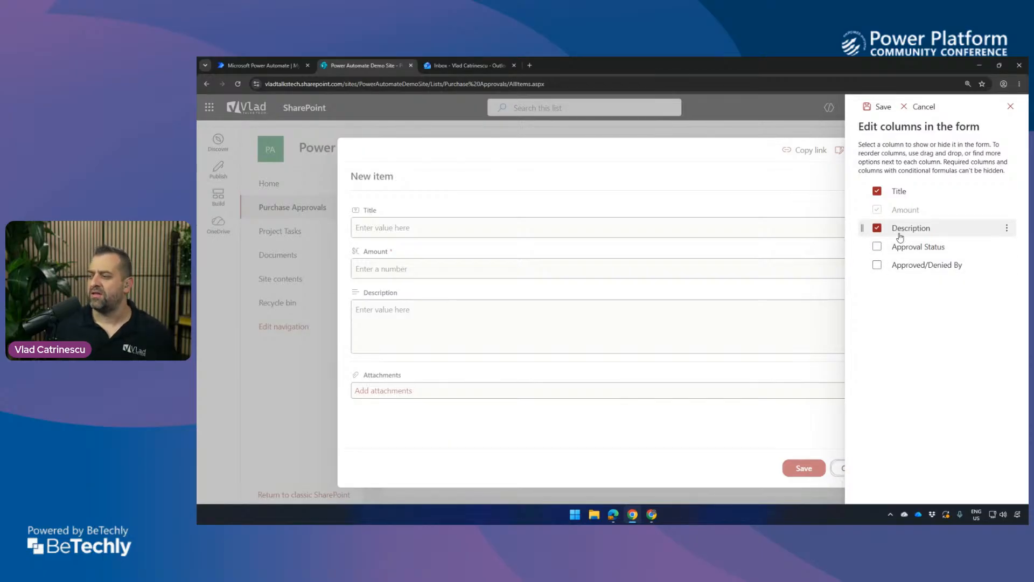
pyautogui.click(1010, 107)
pyautogui.click(853, 470)
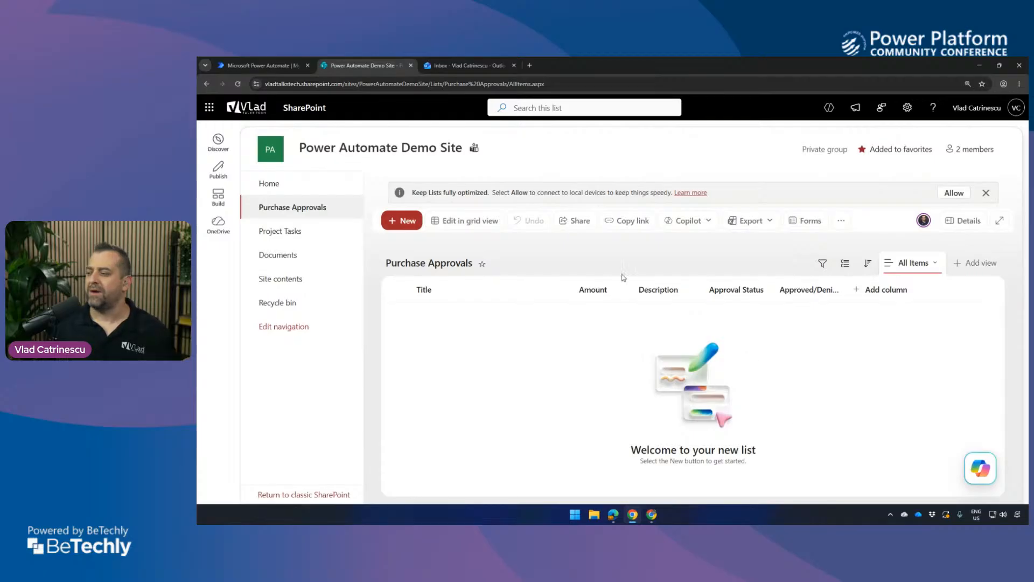
pyautogui.click(403, 221)
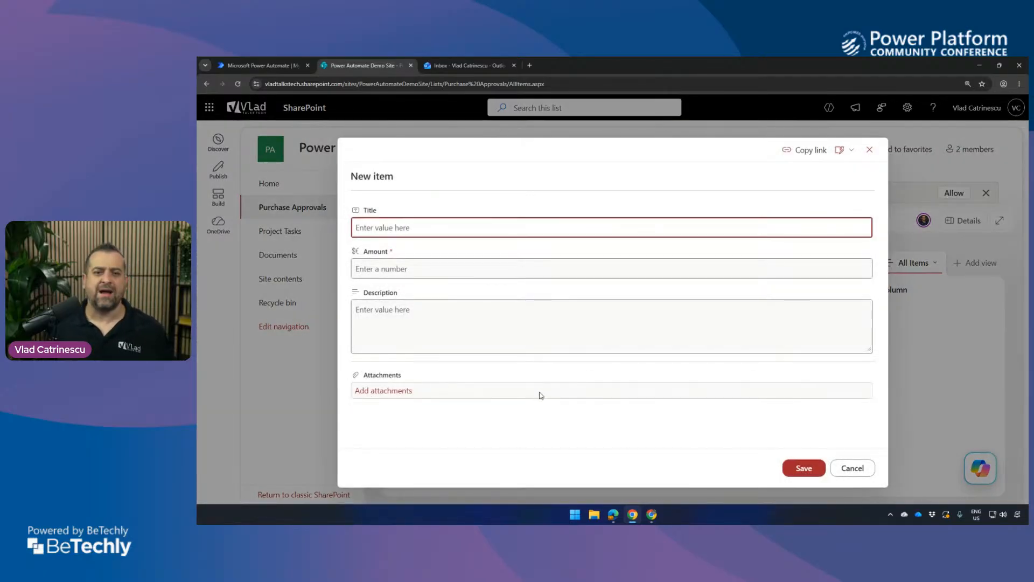
pyautogui.click(859, 472)
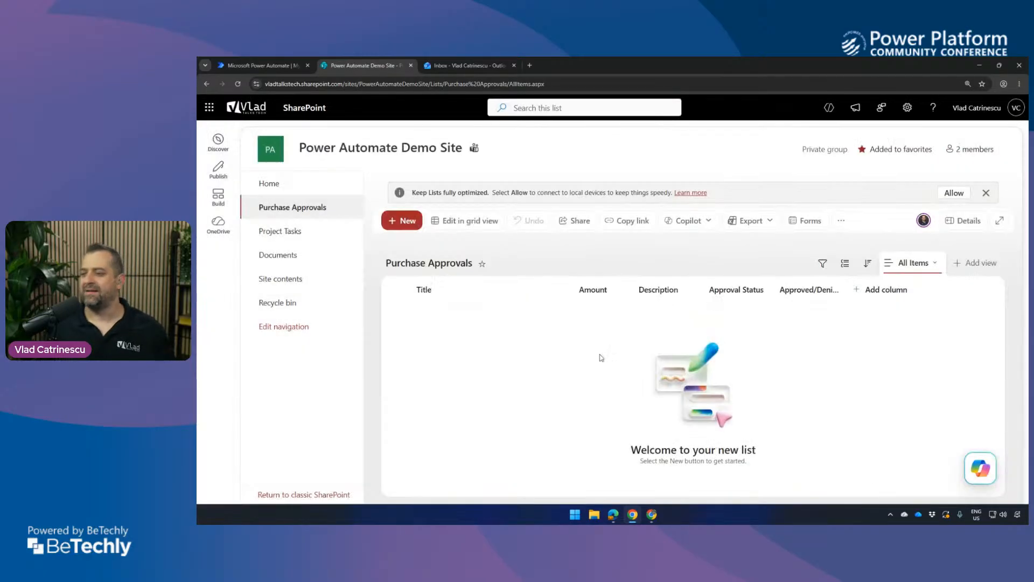
# In Power Automate, create an automated cloud flow named "PPCC26 Preview Approval" with the SharePoint trigger "When an item is created".
pyautogui.click(277, 64)
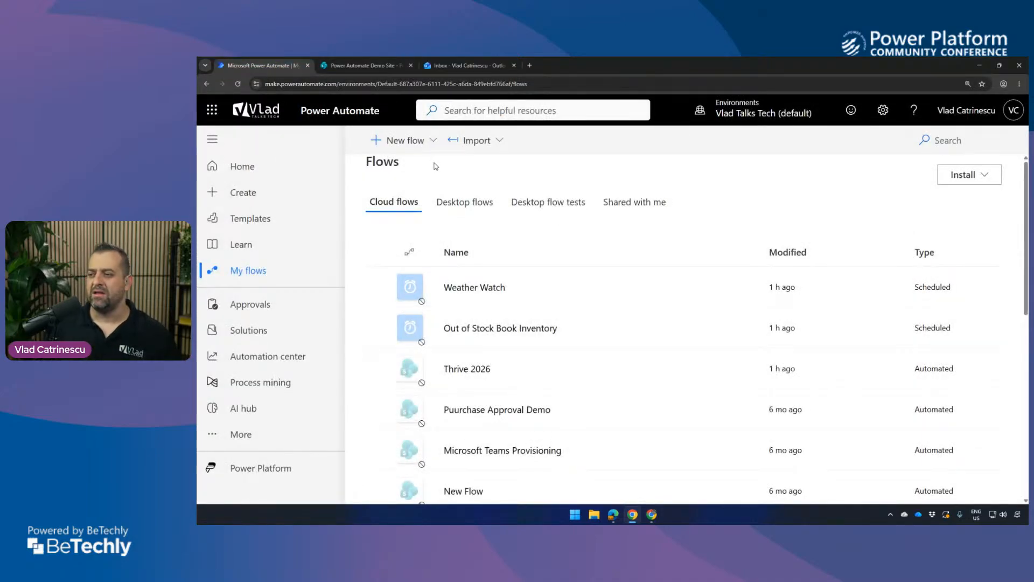
pyautogui.click(429, 152)
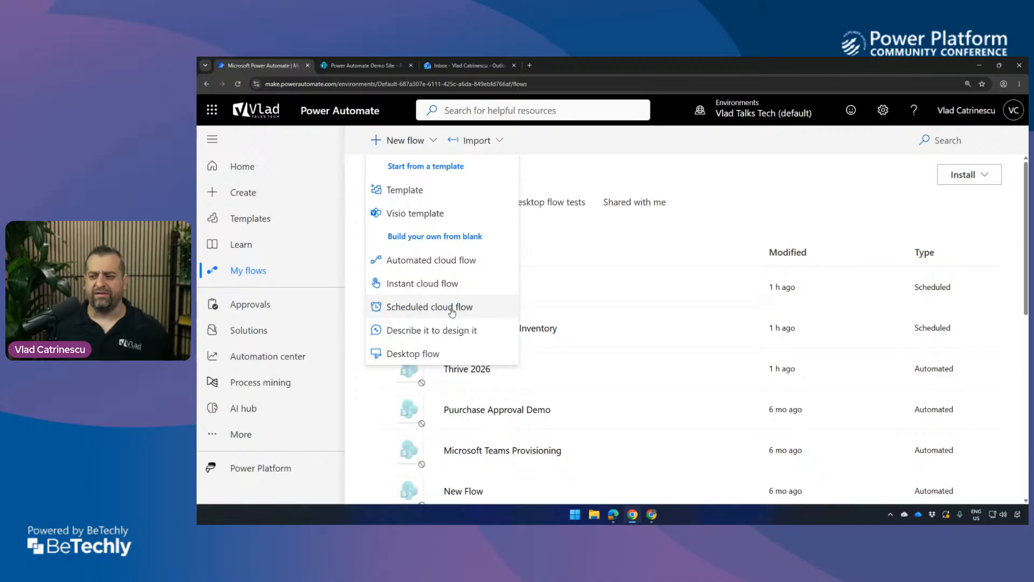
pyautogui.click(457, 260)
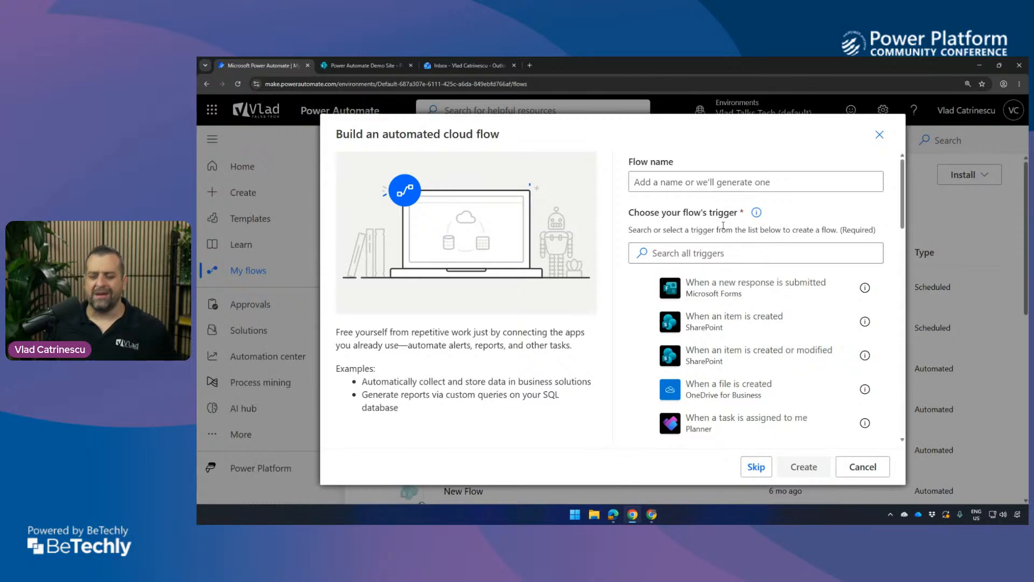
pyautogui.click(691, 181)
pyautogui.write('P')
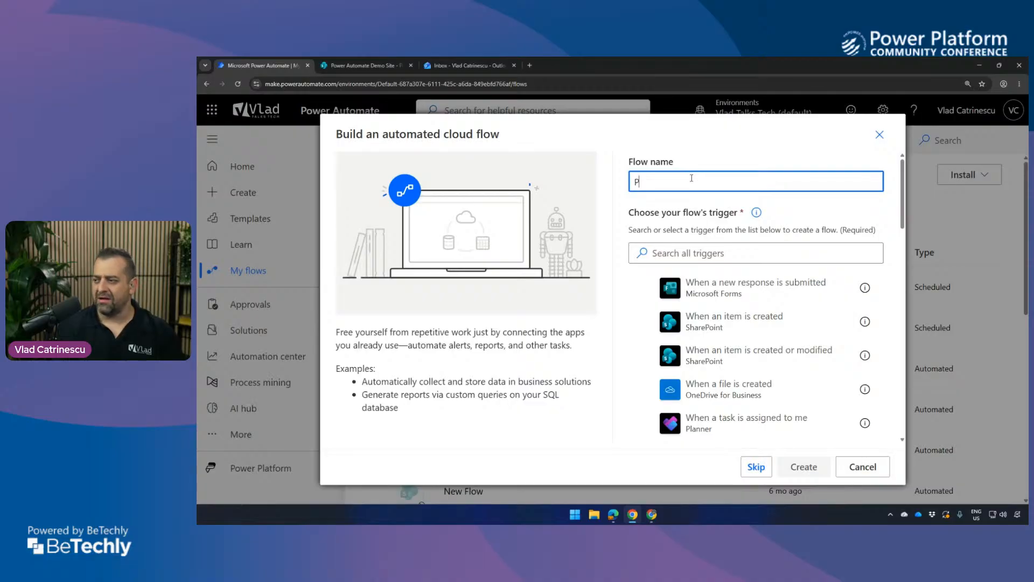
pyautogui.write('PCC23 Preview Approval')
pyautogui.click(839, 327)
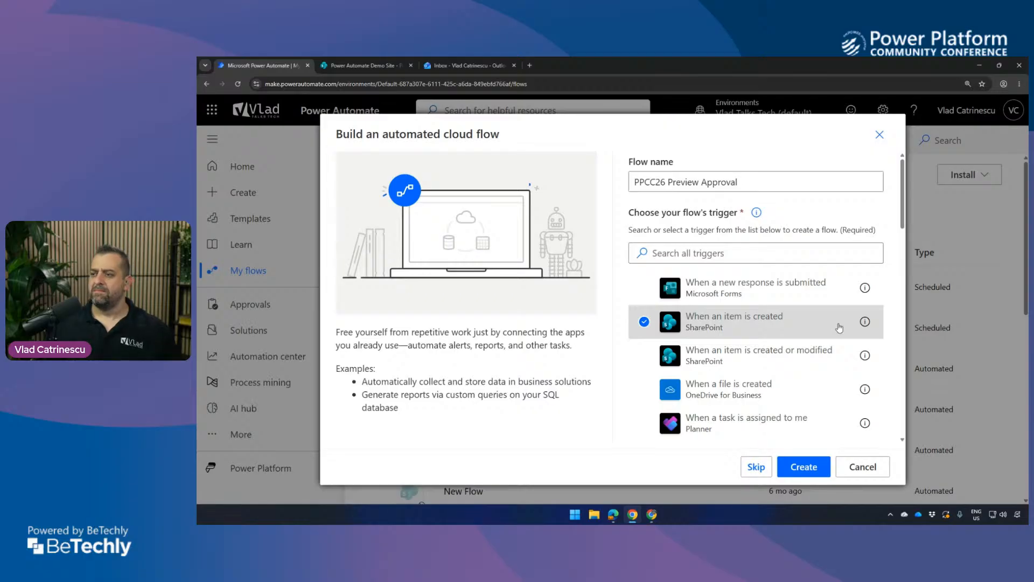
pyautogui.hotkey('ctrl', 'Tab')
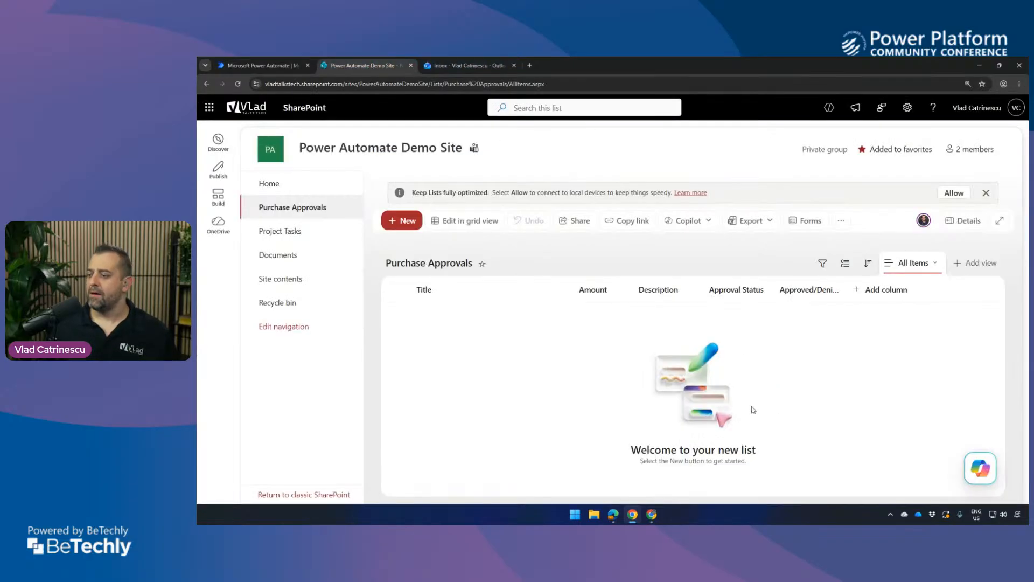
pyautogui.click(259, 66)
pyautogui.click(804, 466)
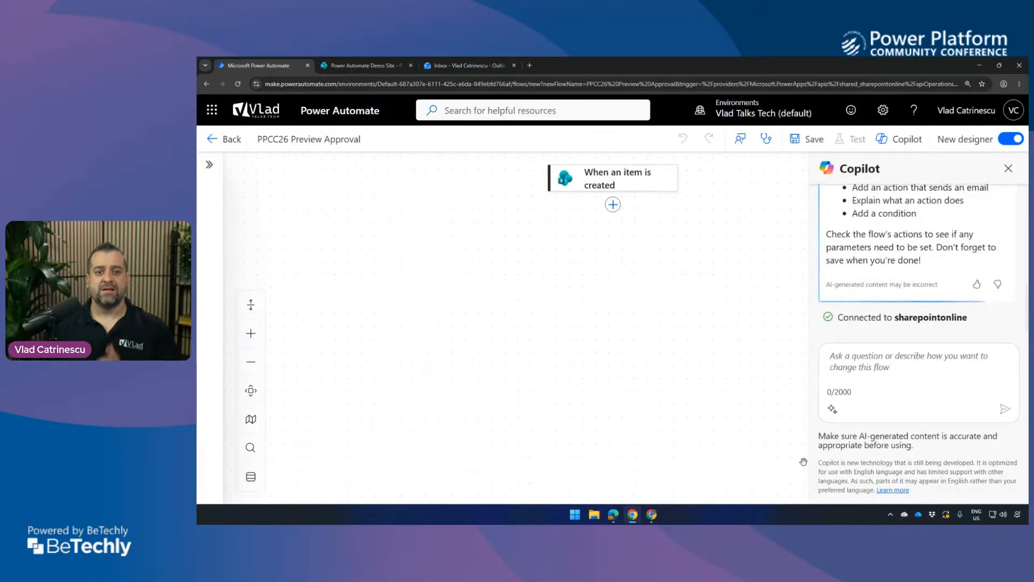
# Point the "When an item is created" trigger to the Power Automate Demo Site and its Purchase Approvals list, and close the Copilot pane.
pyautogui.click(589, 181)
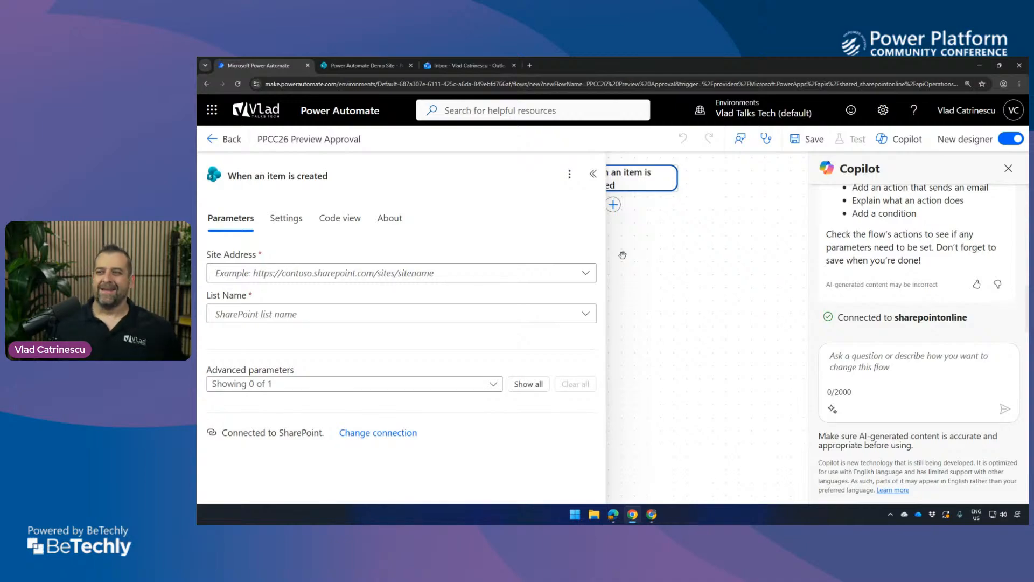
pyautogui.click(367, 65)
pyautogui.click(287, 64)
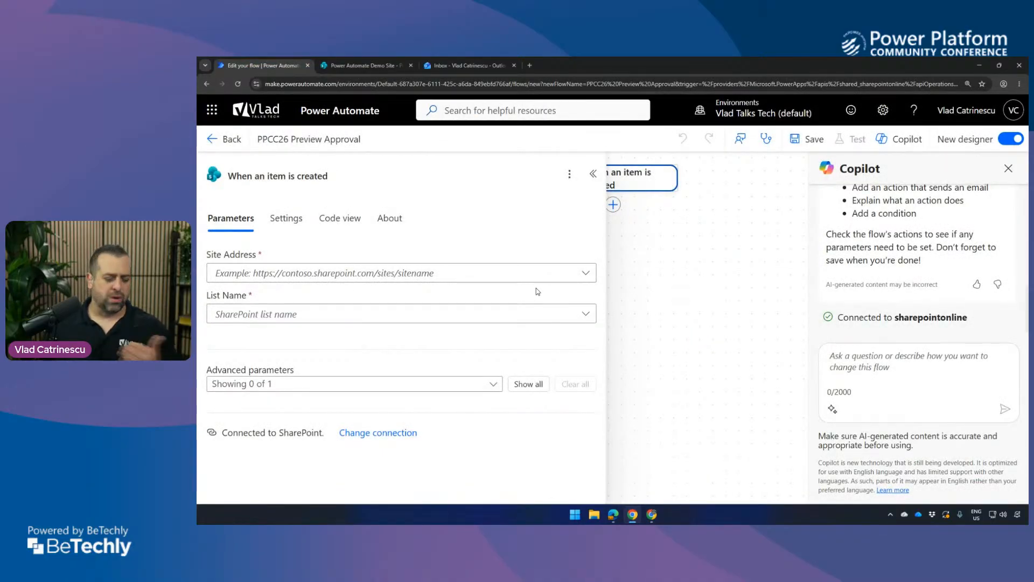
pyautogui.click(532, 279)
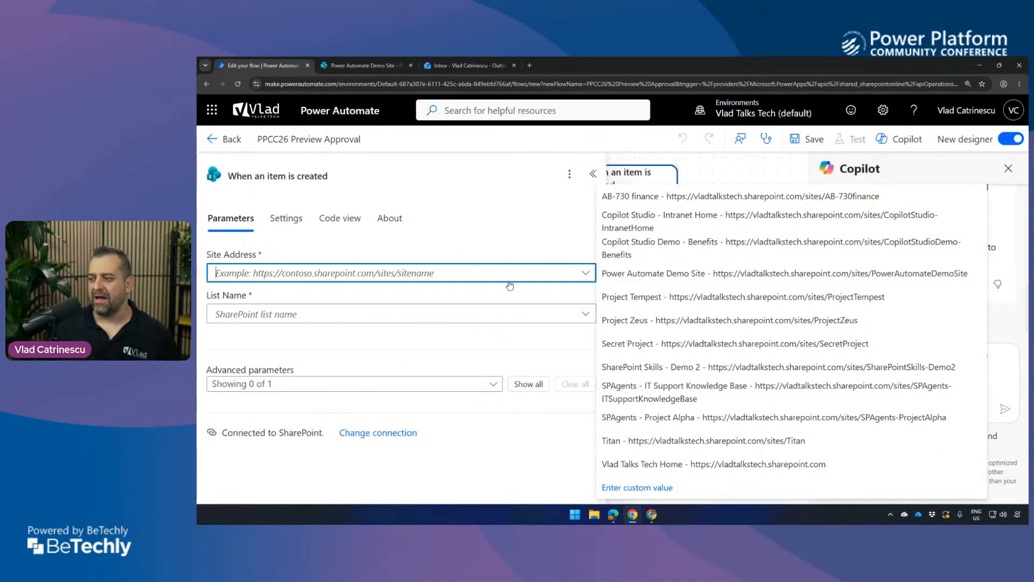
pyautogui.click(627, 272)
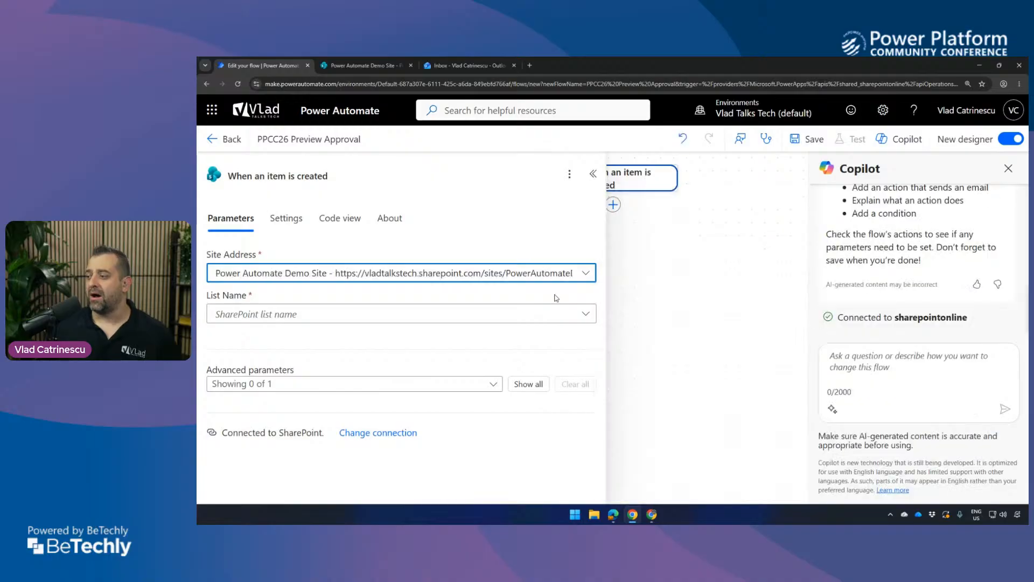
pyautogui.click(438, 312)
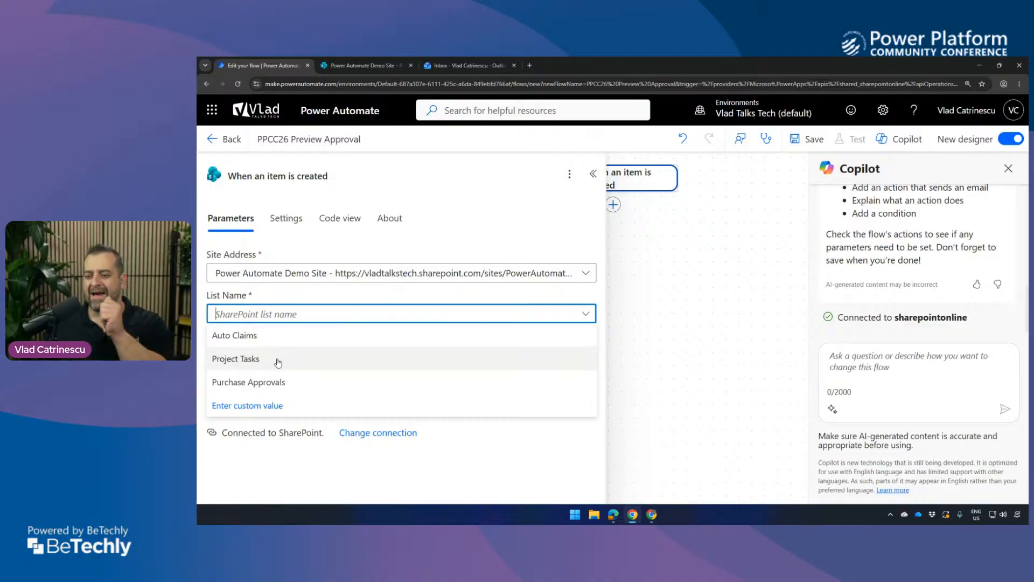
pyautogui.click(265, 382)
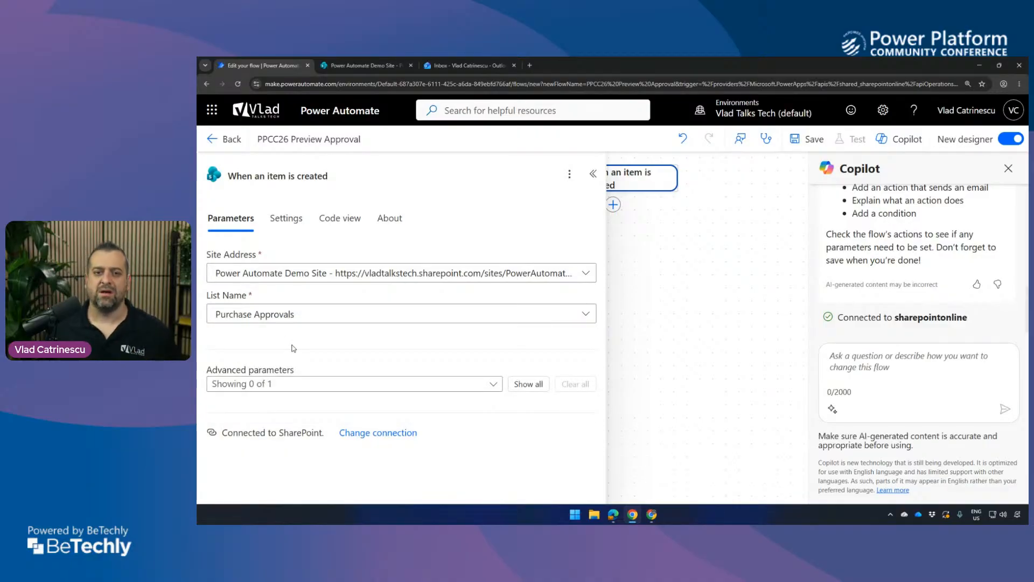
pyautogui.click(734, 321)
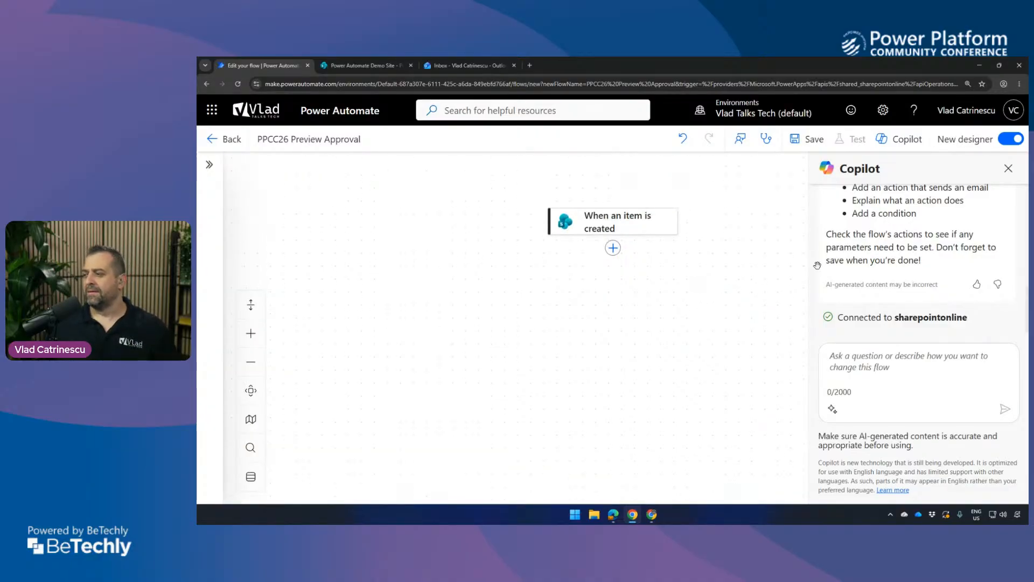
pyautogui.click(1008, 168)
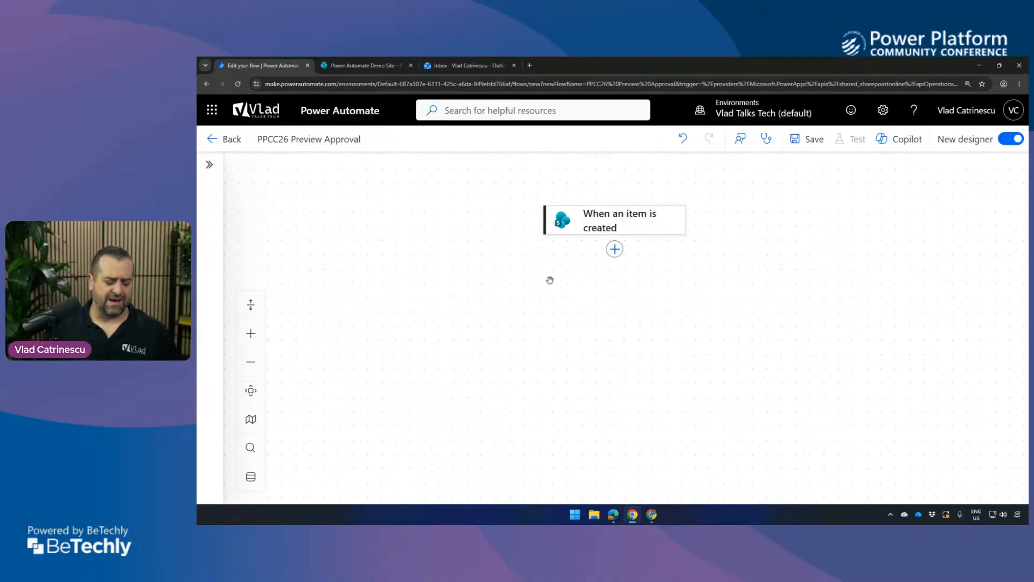
# Search the actions for "manager" and add the Office 365 Users action Get manager (V2) after the trigger.
pyautogui.click(615, 249)
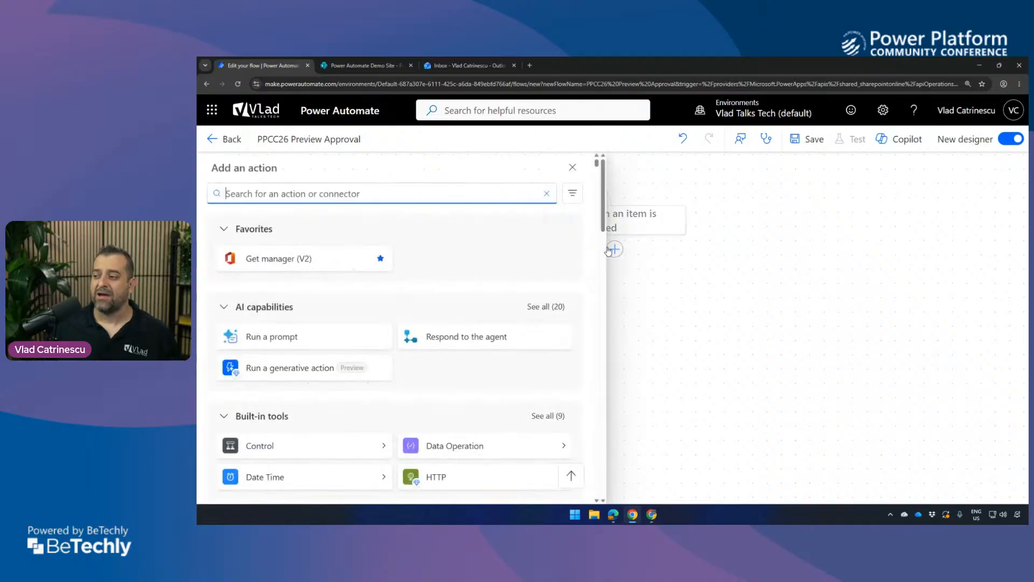
pyautogui.write('manager')
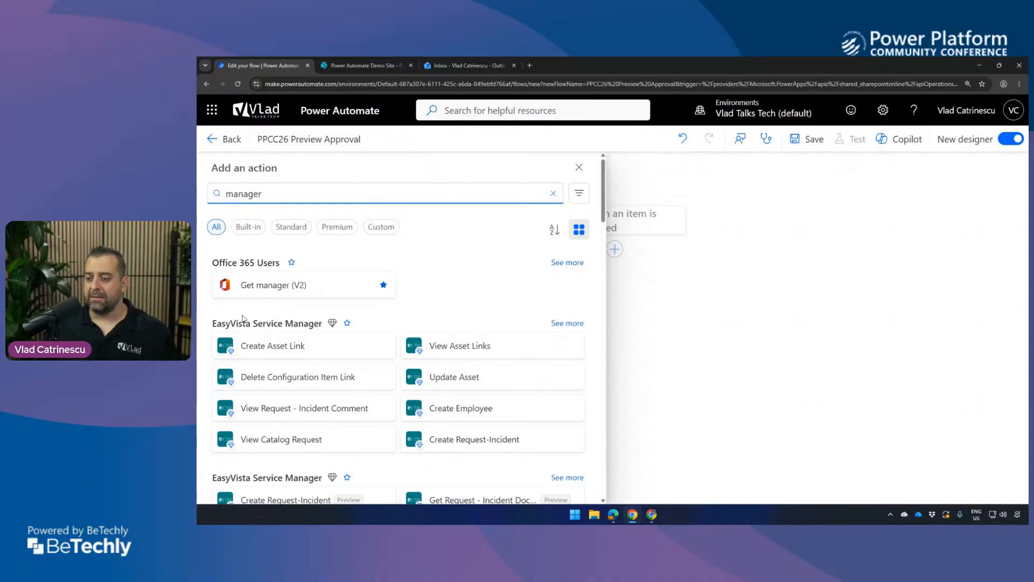
pyautogui.click(329, 324)
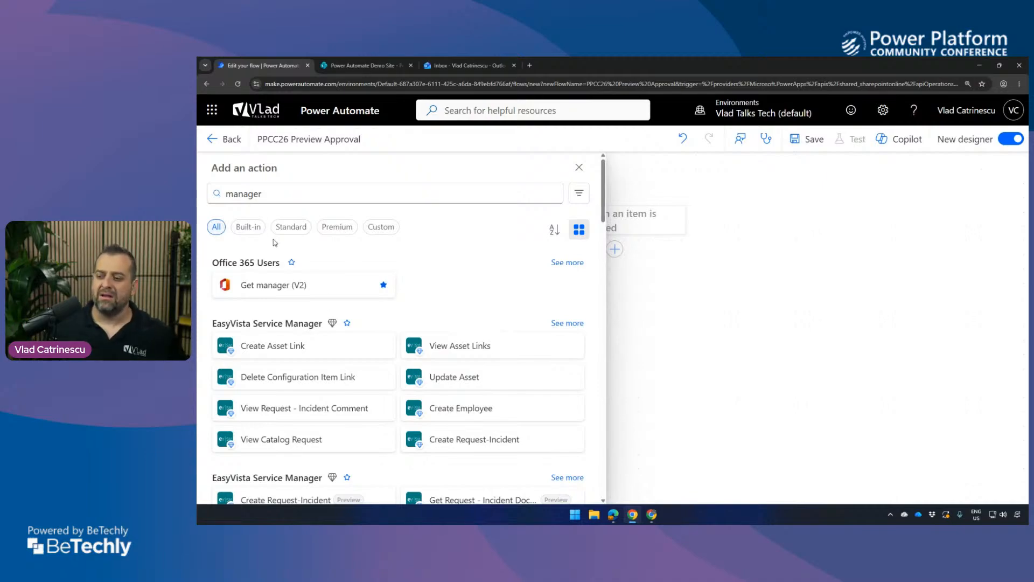
pyautogui.click(271, 290)
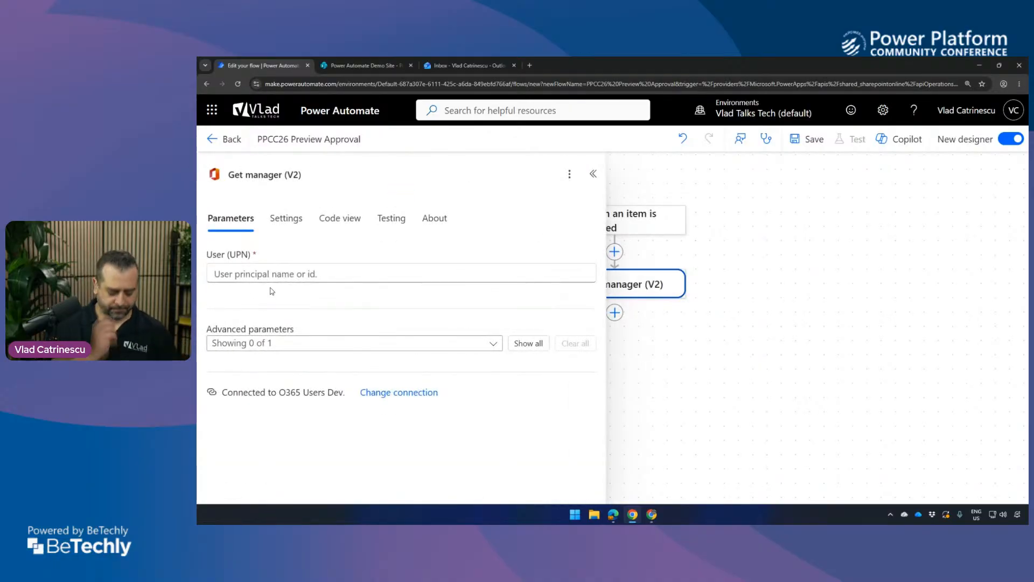
# Set the User (UPN) of Get manager (V2) to the trigger's dynamic value Created By Email.
pyautogui.click(294, 272)
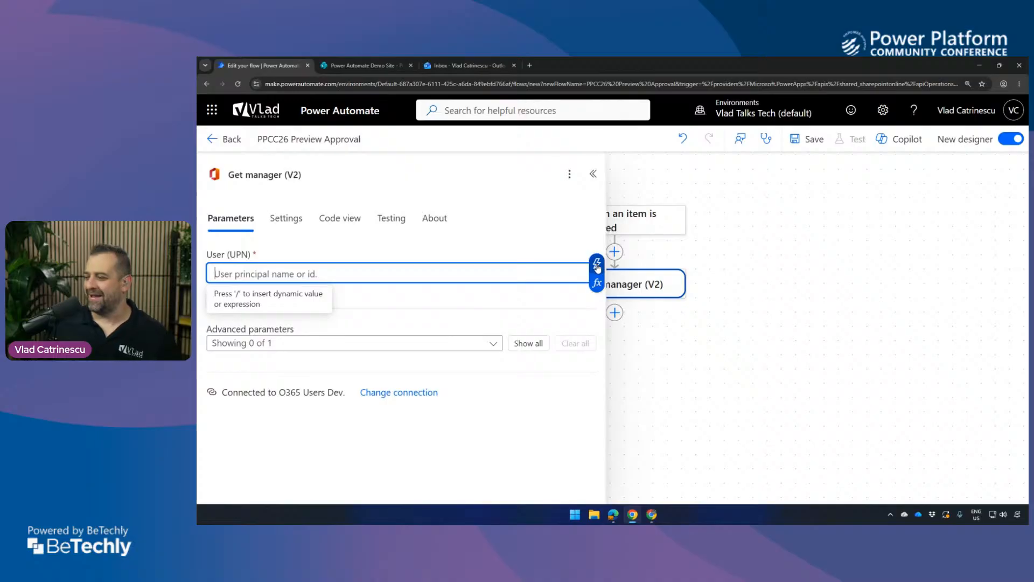
pyautogui.click(597, 264)
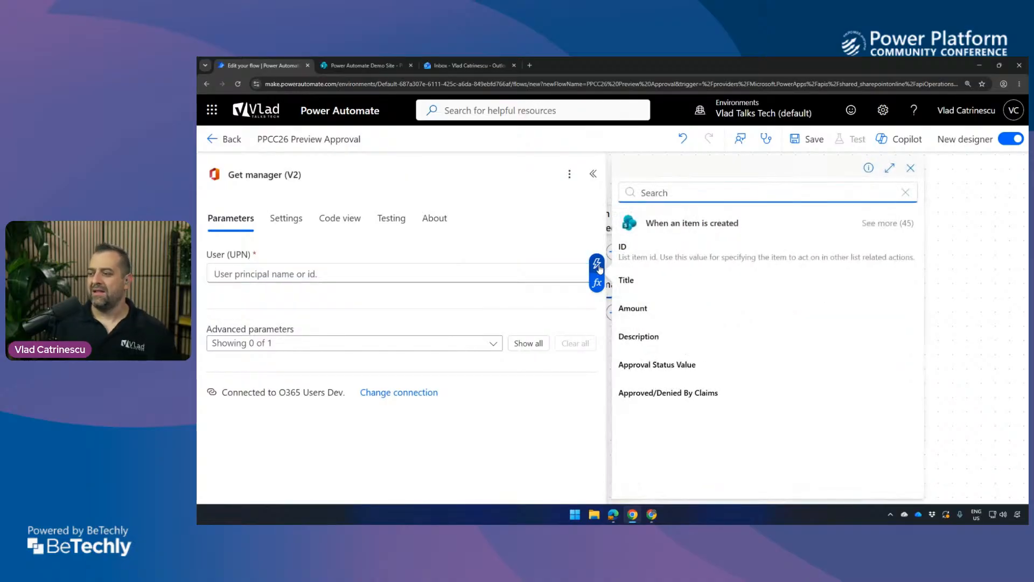
pyautogui.click(887, 223)
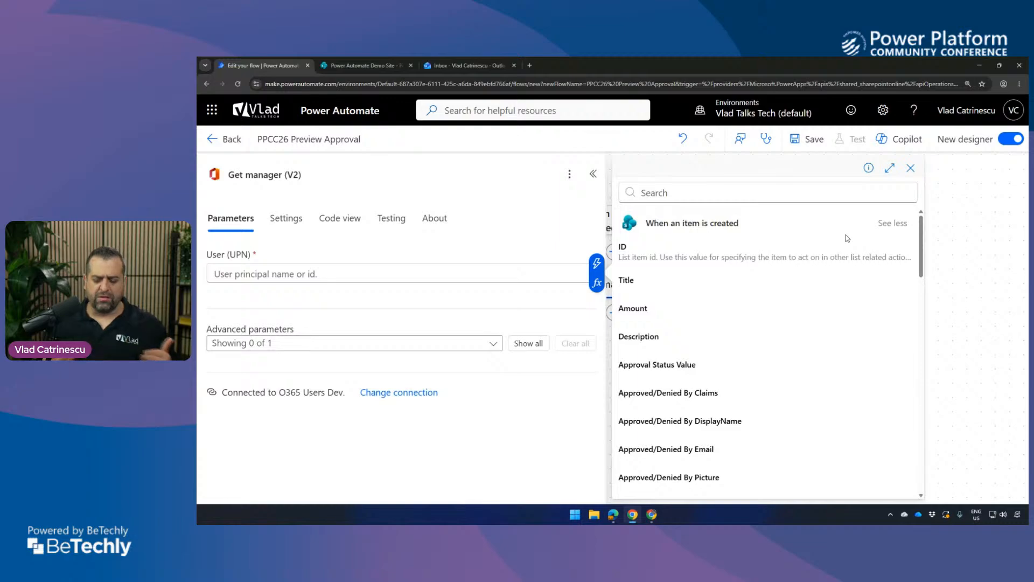
pyautogui.click(886, 222)
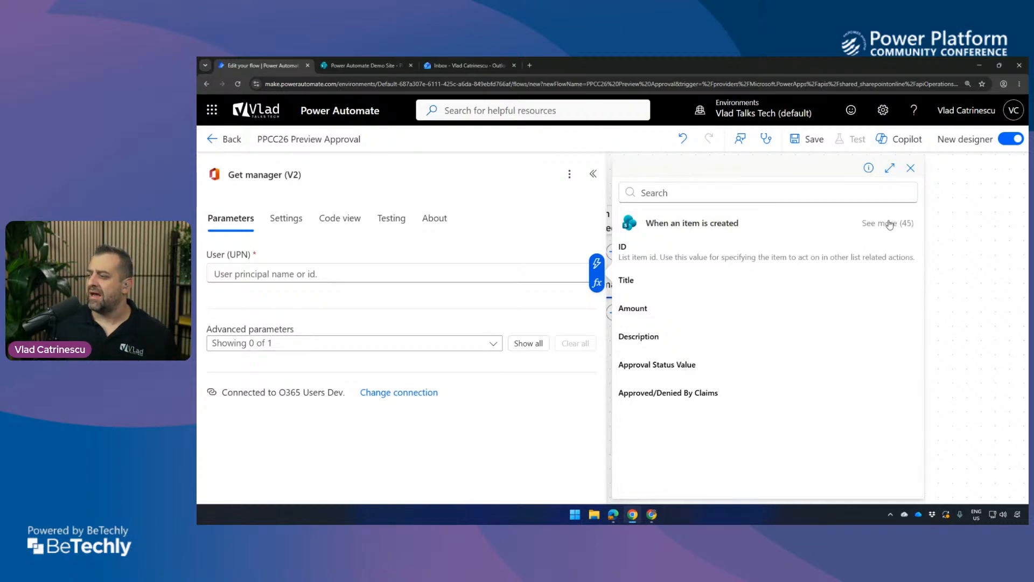
pyautogui.click(690, 192)
pyautogui.write('created')
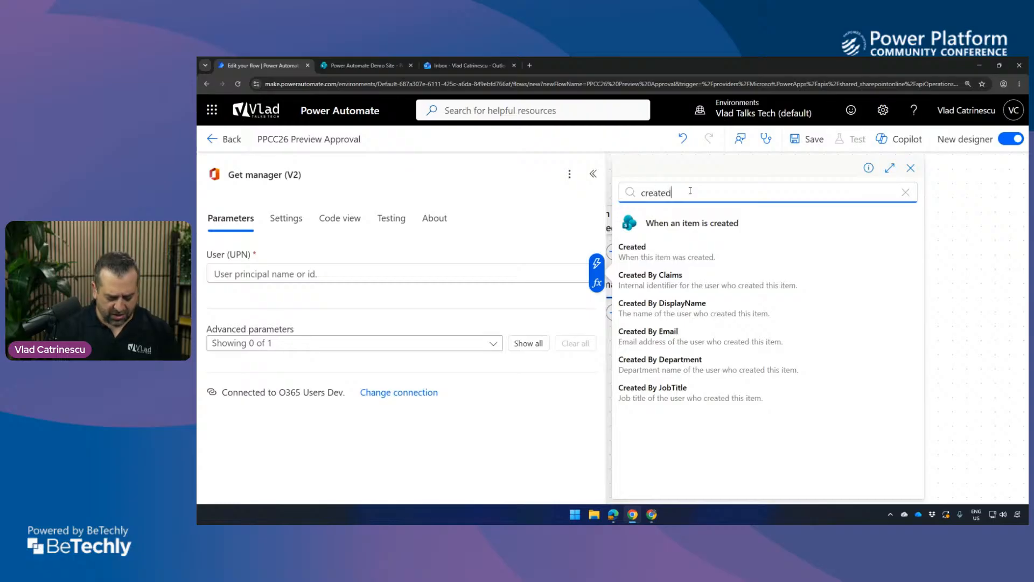
pyautogui.write(' by ema')
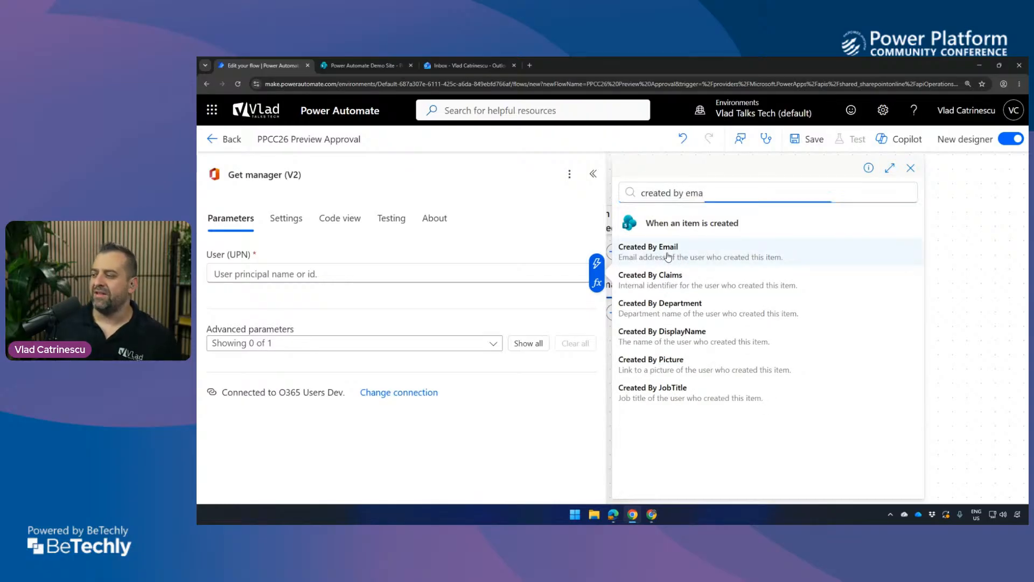
pyautogui.click(668, 257)
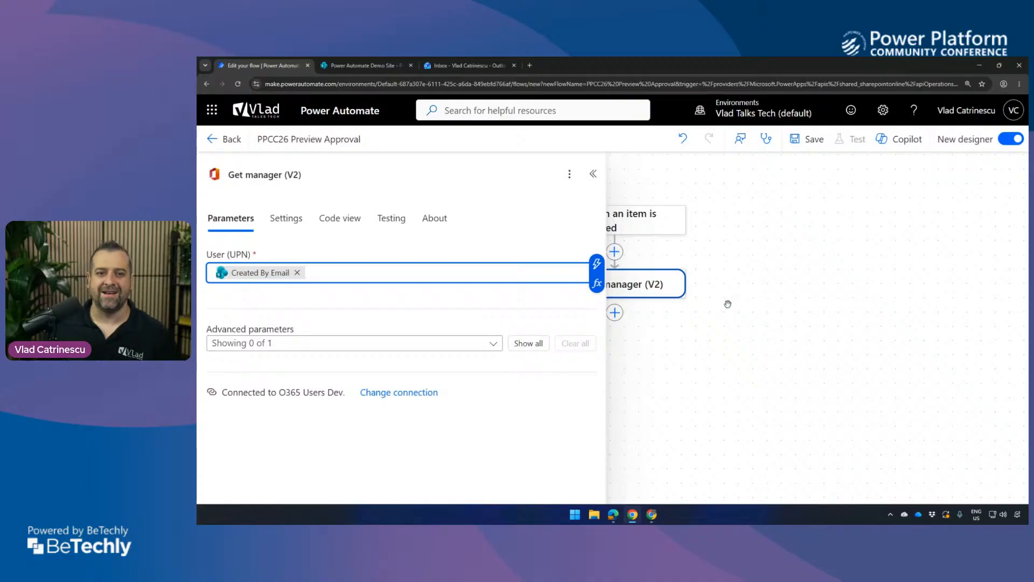
pyautogui.click(726, 304)
# Add a "Start and wait for an approval" action after Get manager (V2) with approval type "Approve/Reject - Everyone must approve".
pyautogui.click(608, 274)
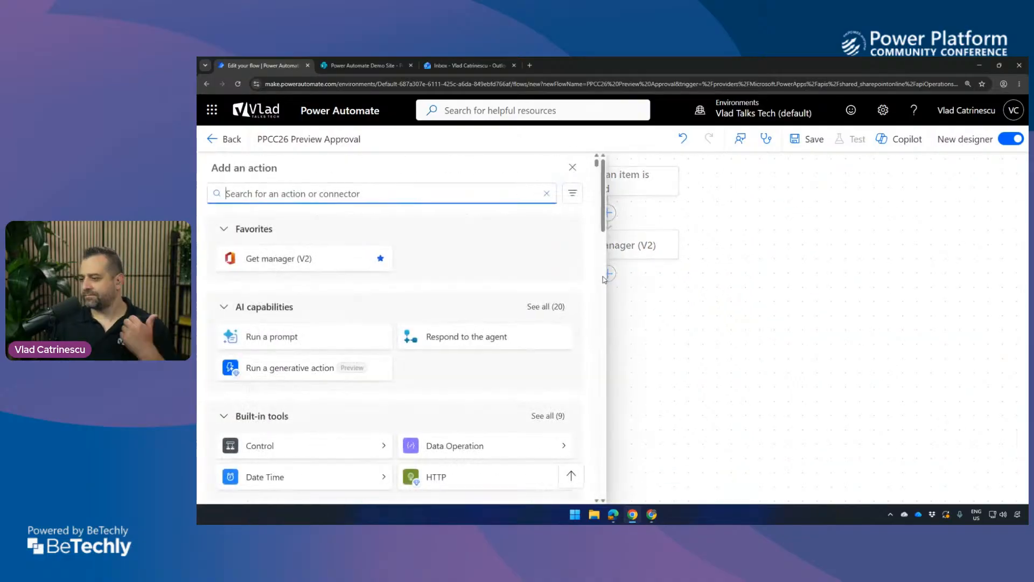
pyautogui.write('approval')
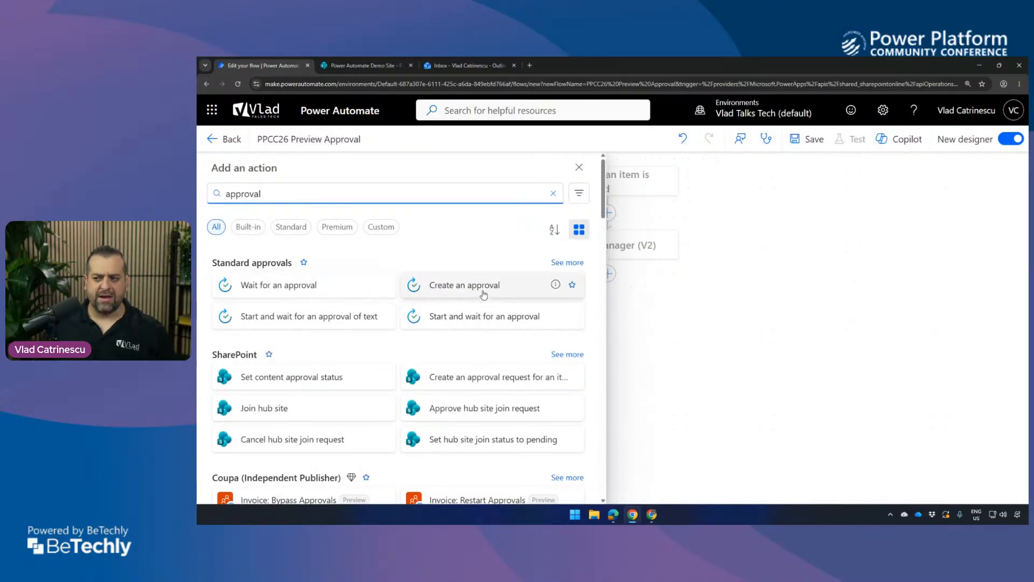
pyautogui.click(472, 329)
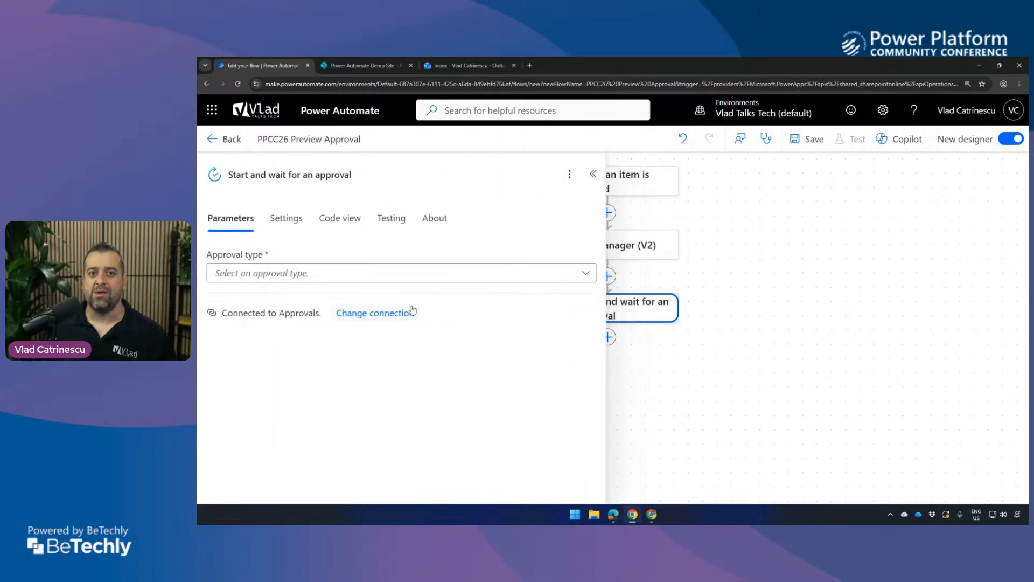
pyautogui.click(400, 277)
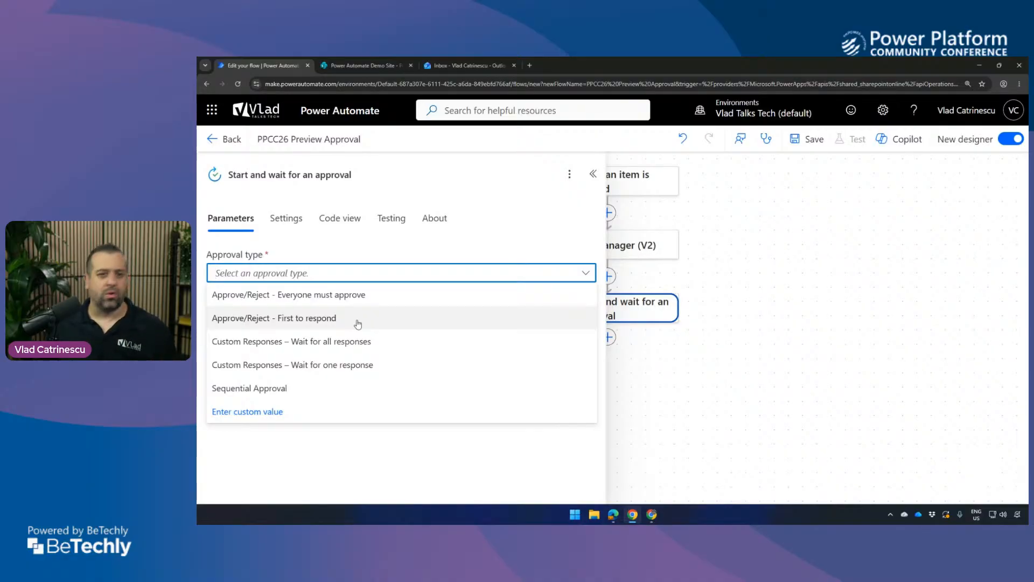
pyautogui.click(372, 295)
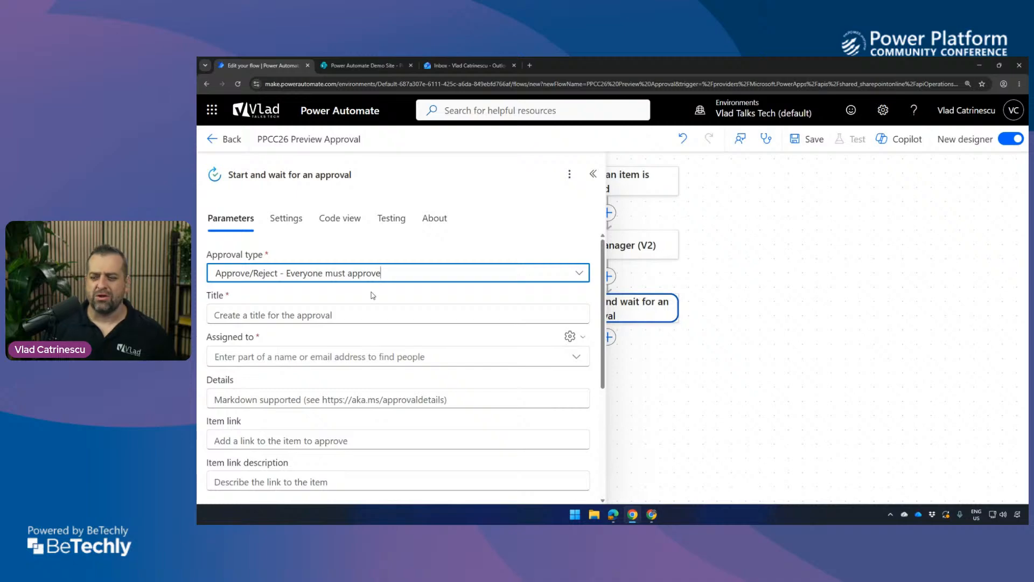
# Review the approval's parameters and start its title with the text "New Purchase Approval by".
pyautogui.click(333, 297)
pyautogui.scroll(-1, 332, 298)
pyautogui.click(324, 263)
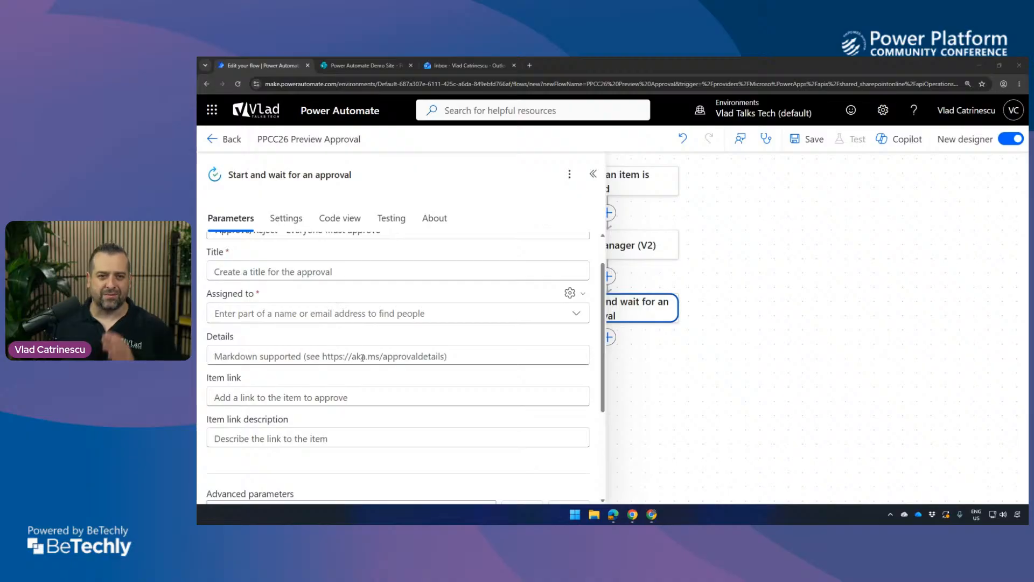
pyautogui.scroll(1, 361, 345)
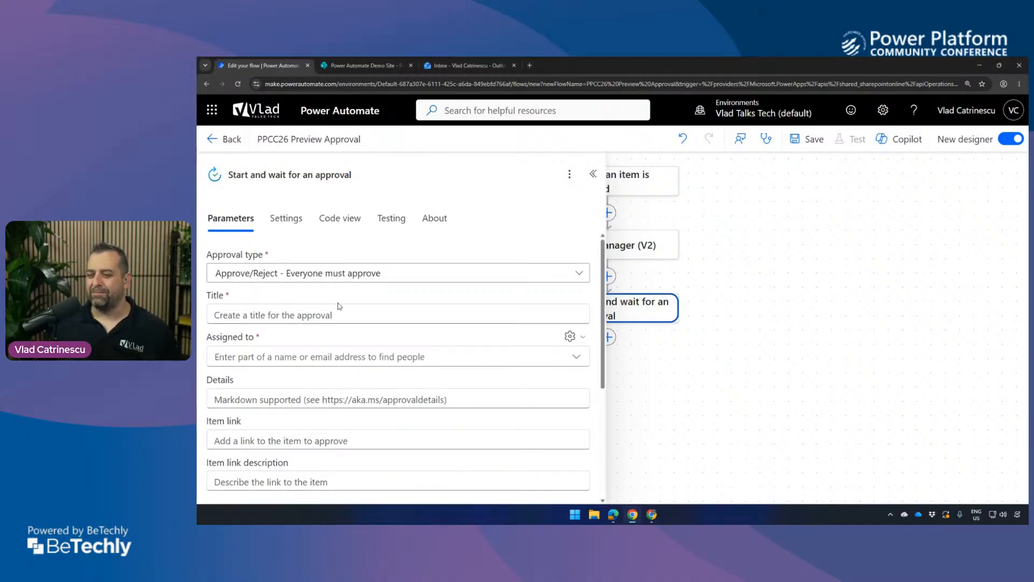
pyautogui.click(338, 315)
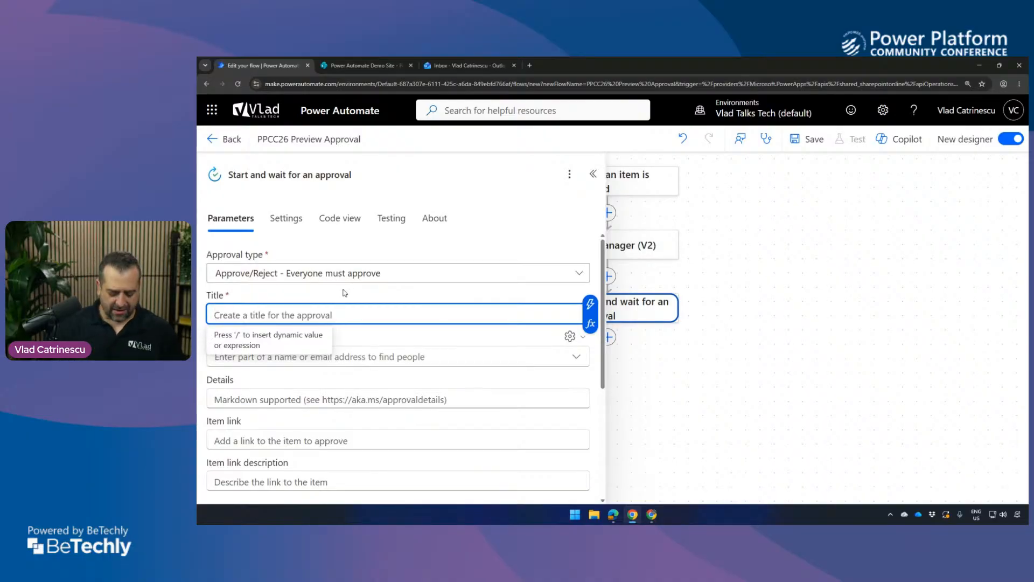
pyautogui.write('Mew')
pyautogui.hotkey('ctrl', 'a')
pyautogui.write('New Purch')
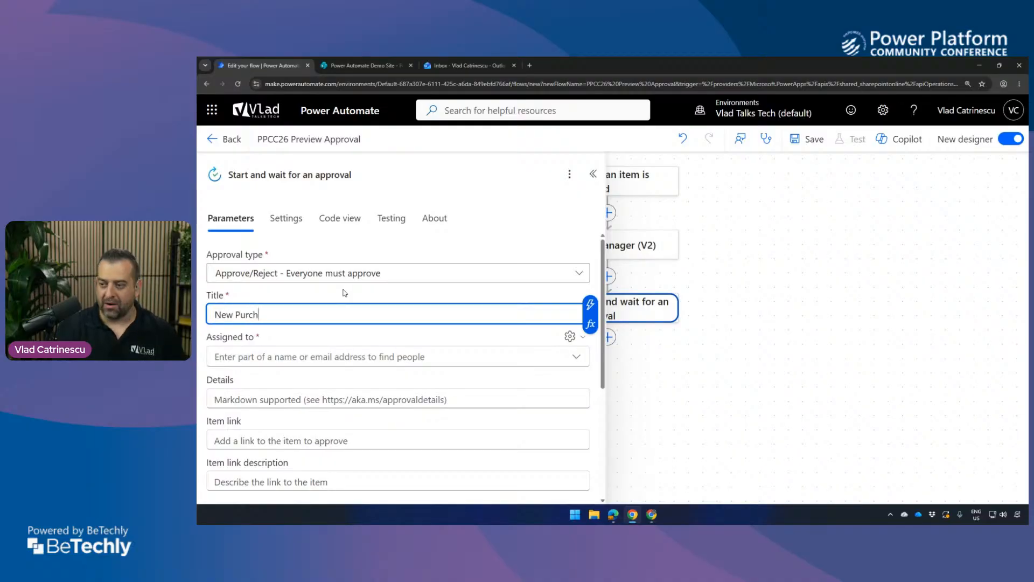
pyautogui.write('ase Approval by')
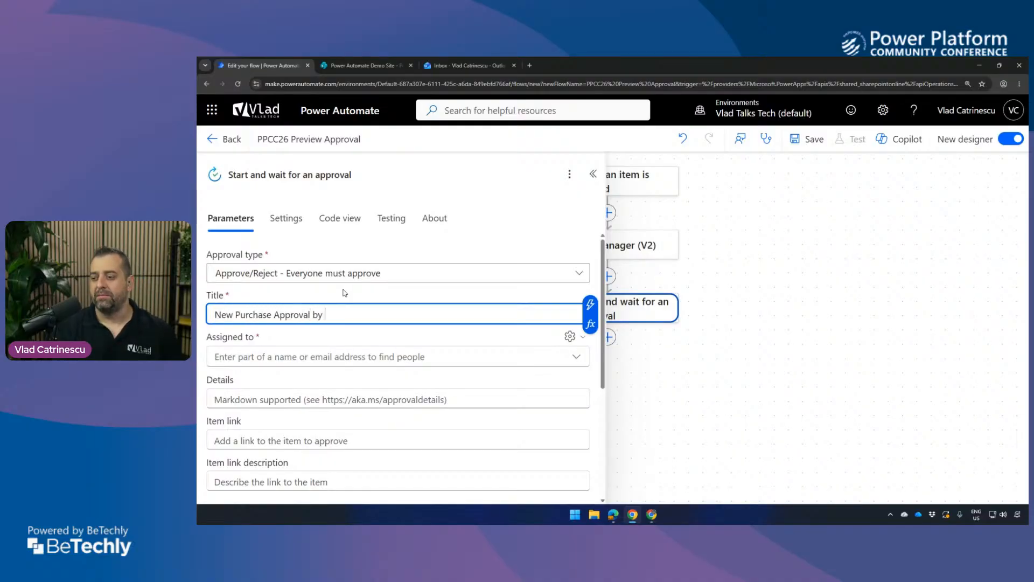
# Extend the approval title with the trigger's dynamic value Created By DisplayName followed by the text "for $".
pyautogui.click(591, 305)
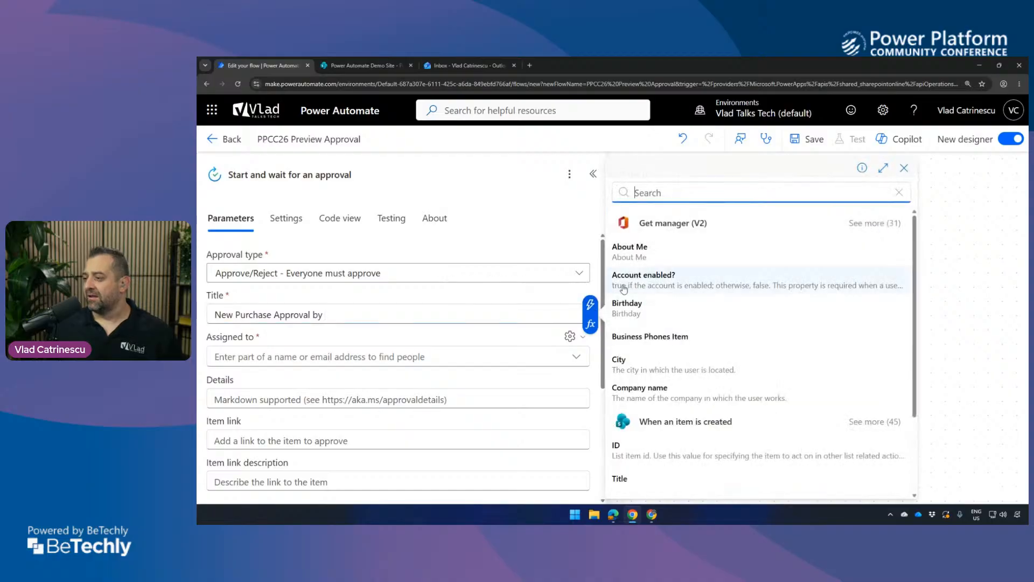
pyautogui.write('created b ')
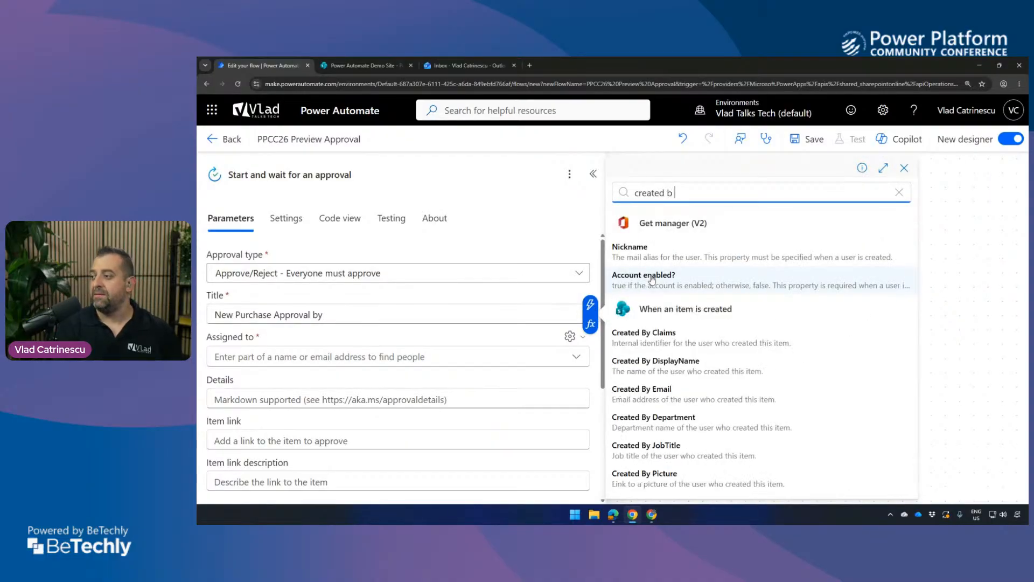
pyautogui.write('y dis')
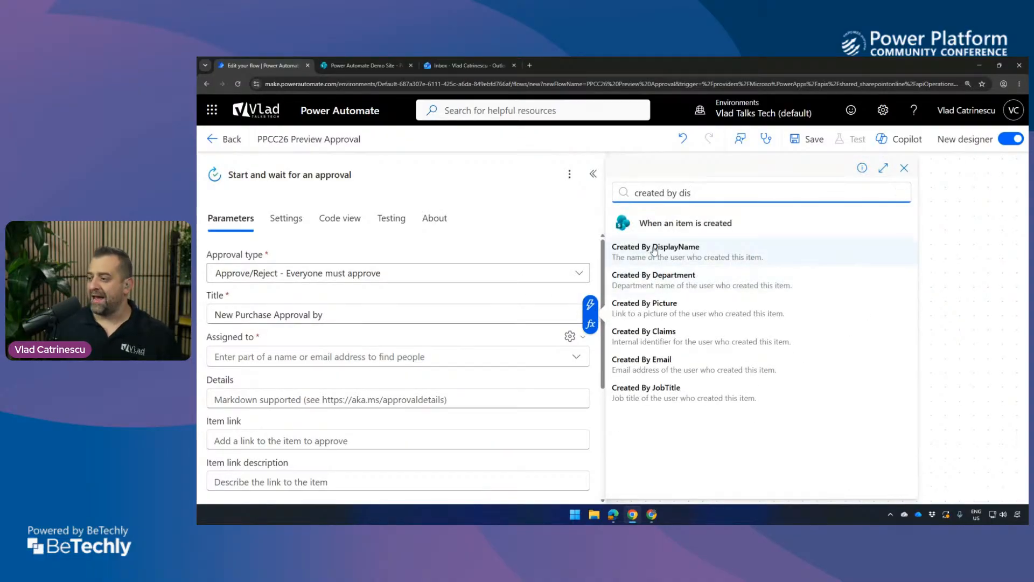
pyautogui.click(652, 249)
pyautogui.write('for $')
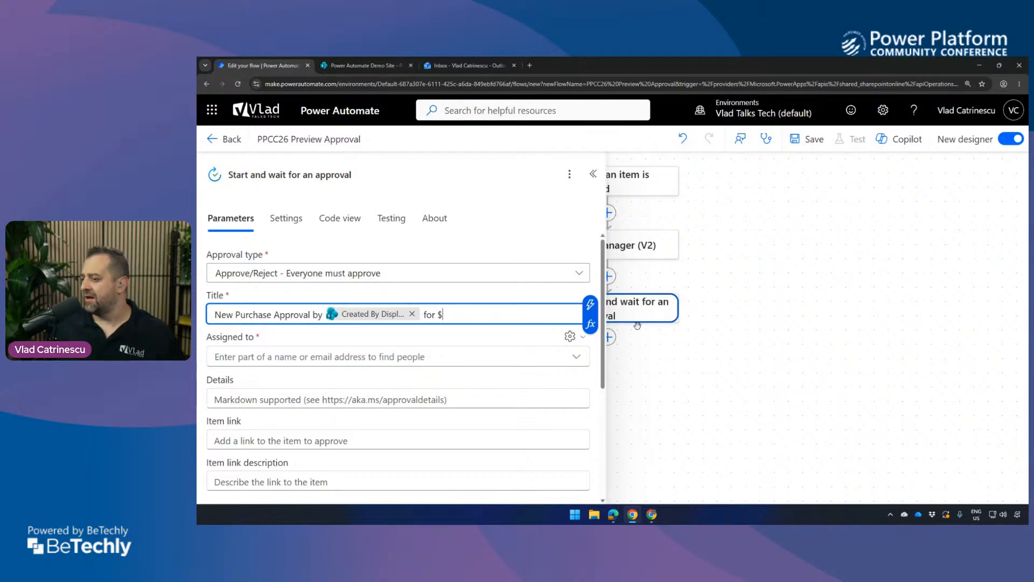
# Switch to the SharePoint Purchase Approvals list, start a new item and enter 50 as its Amount.
pyautogui.click(362, 67)
pyautogui.click(406, 225)
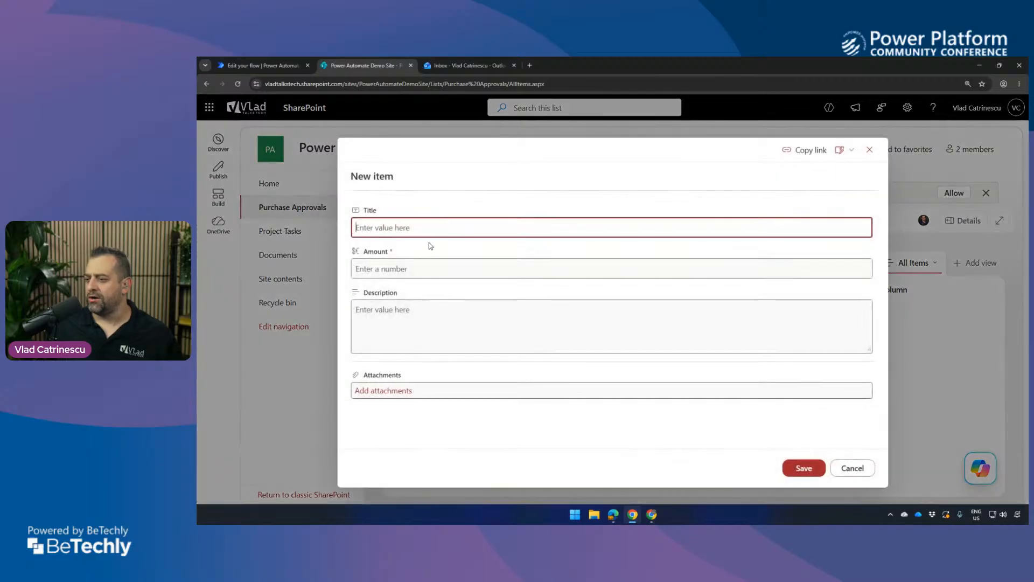
pyautogui.click(383, 261)
pyautogui.write('50')
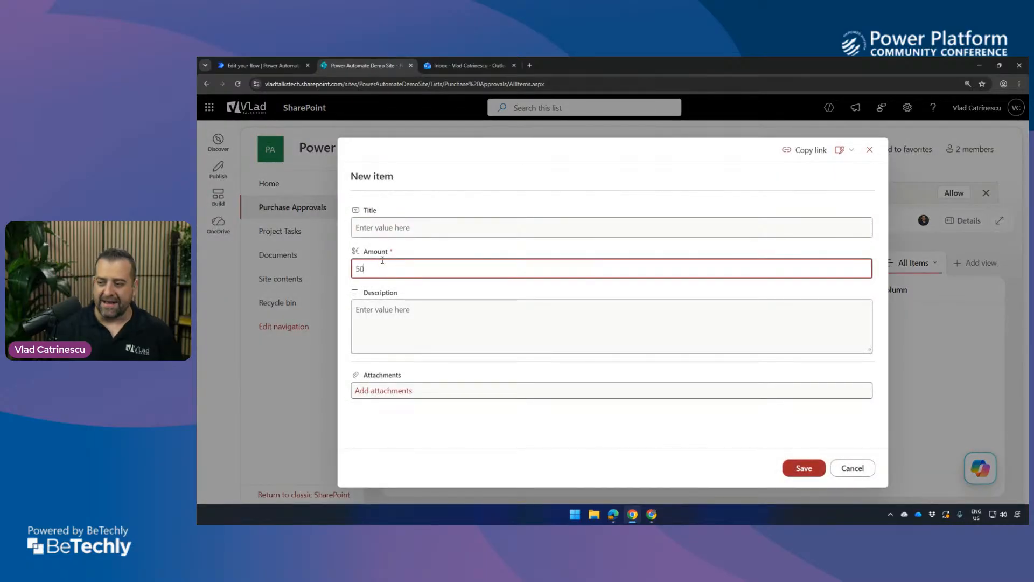
# Return to the flow in Power Automate and end the approval title with the trigger's dynamic value Amount.
pyautogui.click(258, 65)
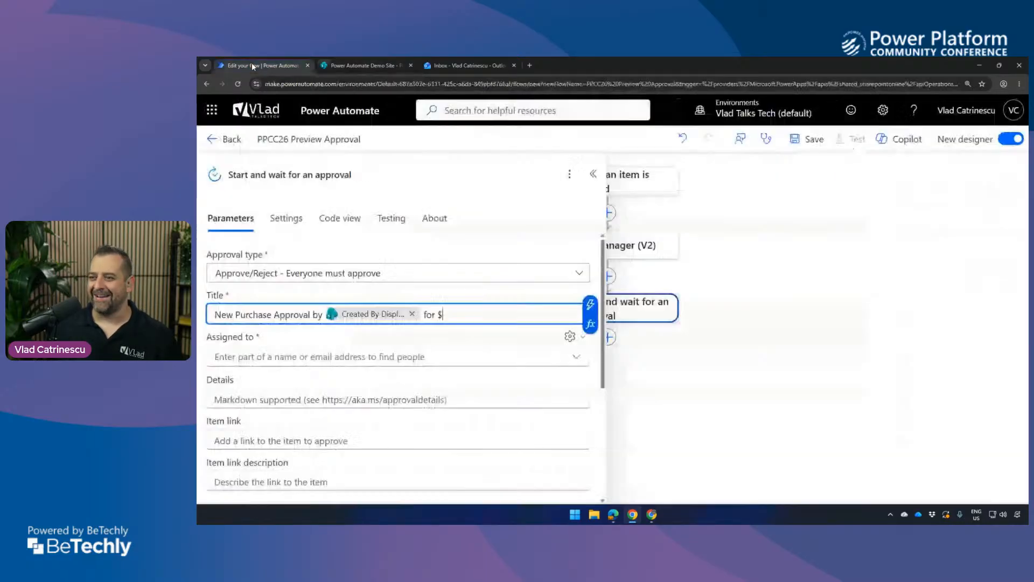
pyautogui.click(591, 304)
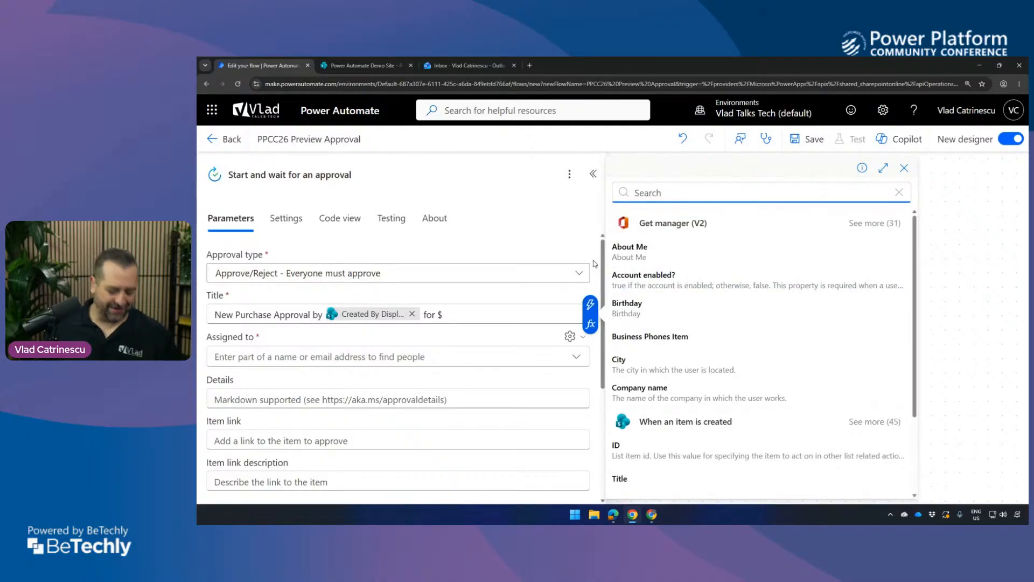
pyautogui.write('amou')
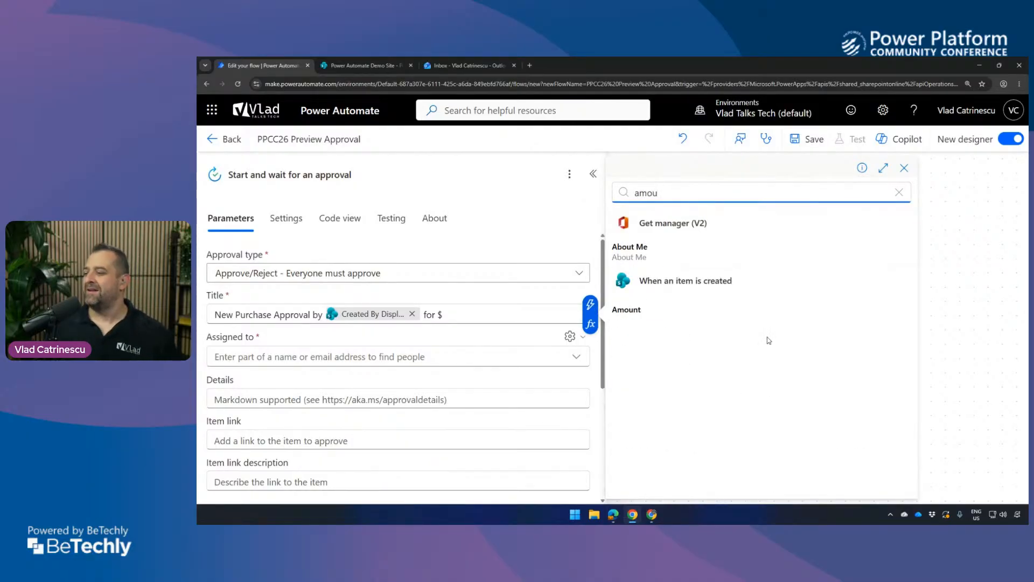
pyautogui.moveTo(719, 325); pyautogui.dragTo(649, 281)
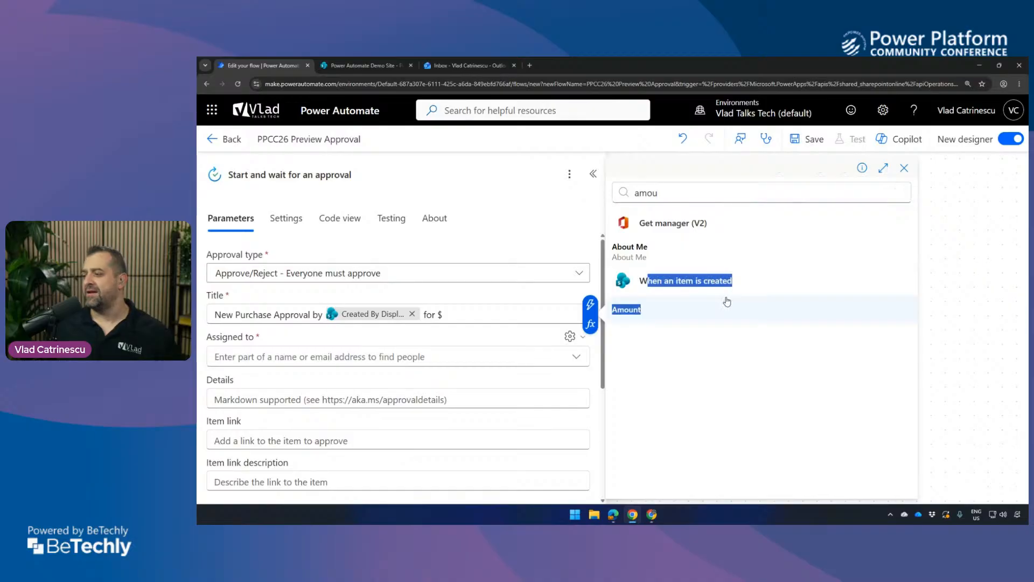
pyautogui.click(692, 281)
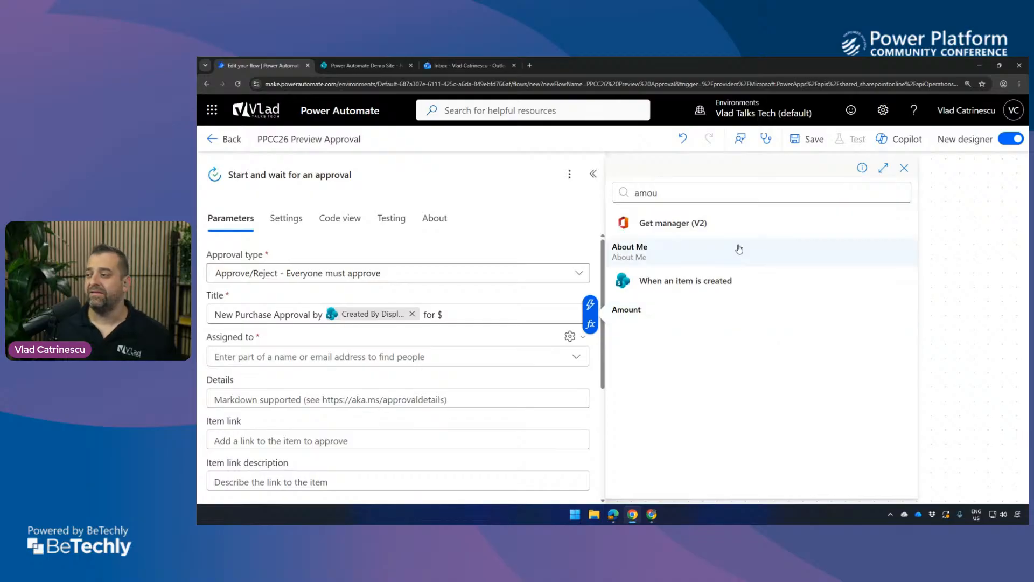
pyautogui.click(661, 312)
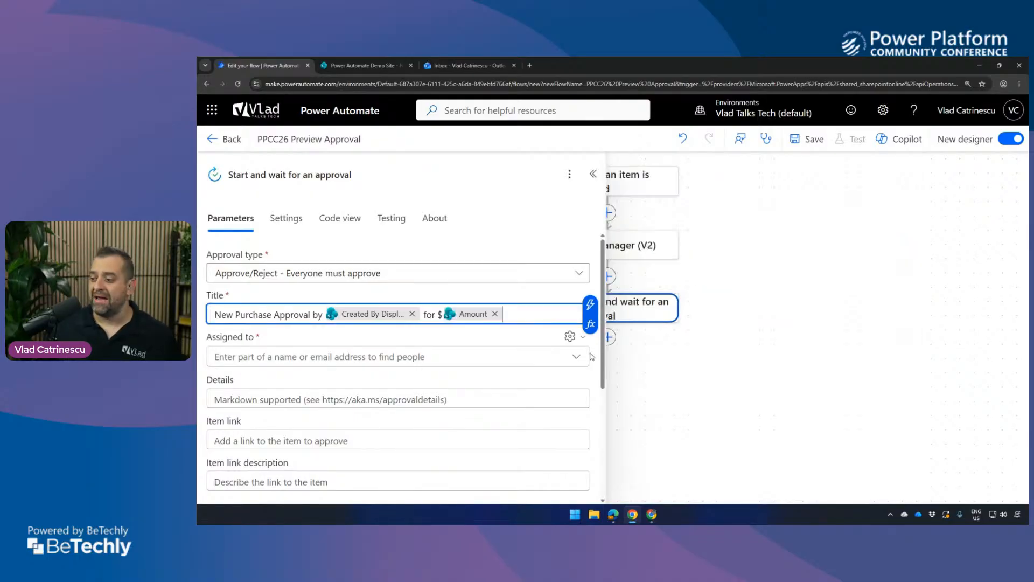
pyautogui.click(444, 316)
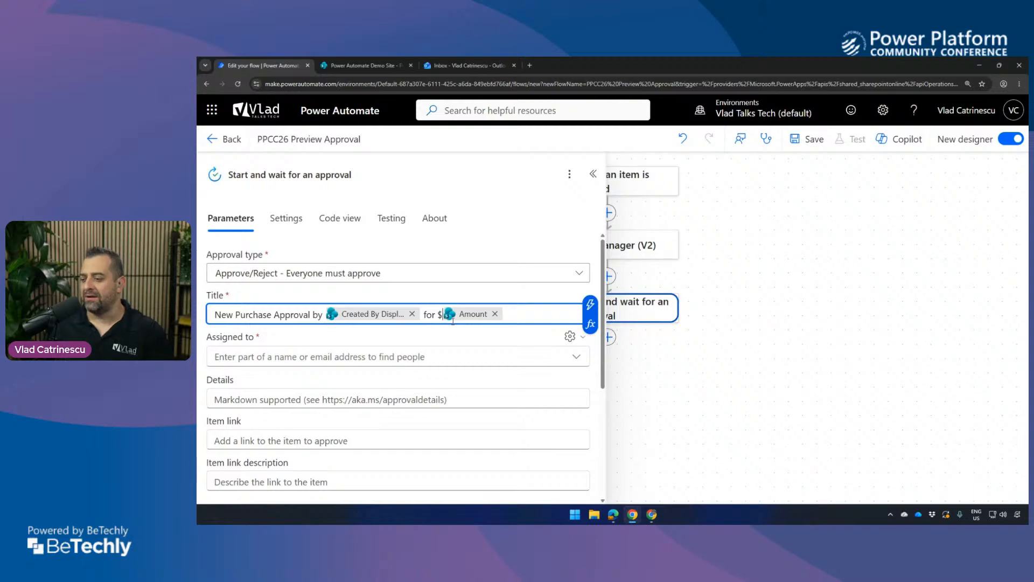
# Switch the approval's Assigned to field to dynamic content and set it to Mail from Get manager (V2).
pyautogui.click(412, 353)
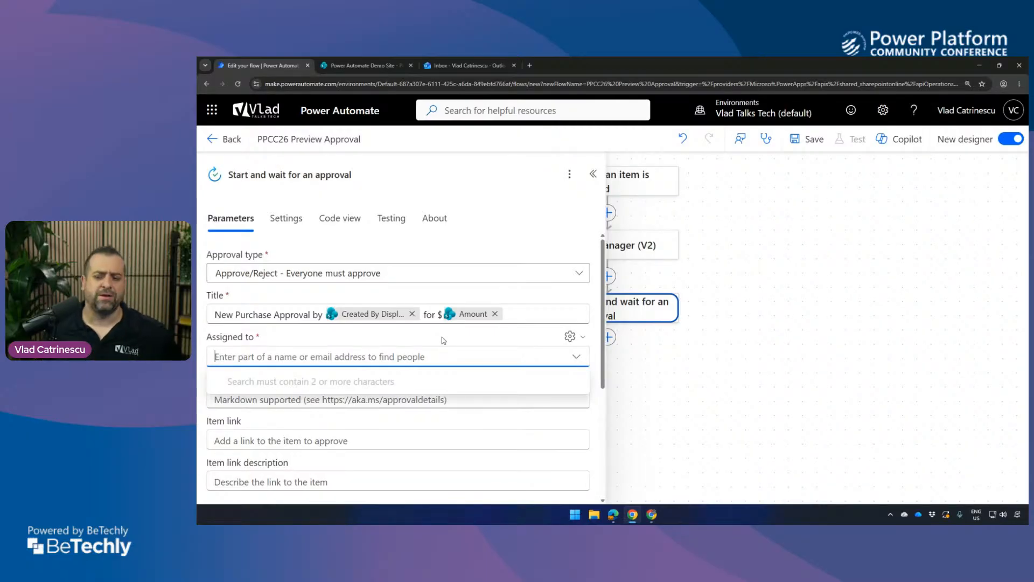
pyautogui.click(305, 342)
pyautogui.click(290, 355)
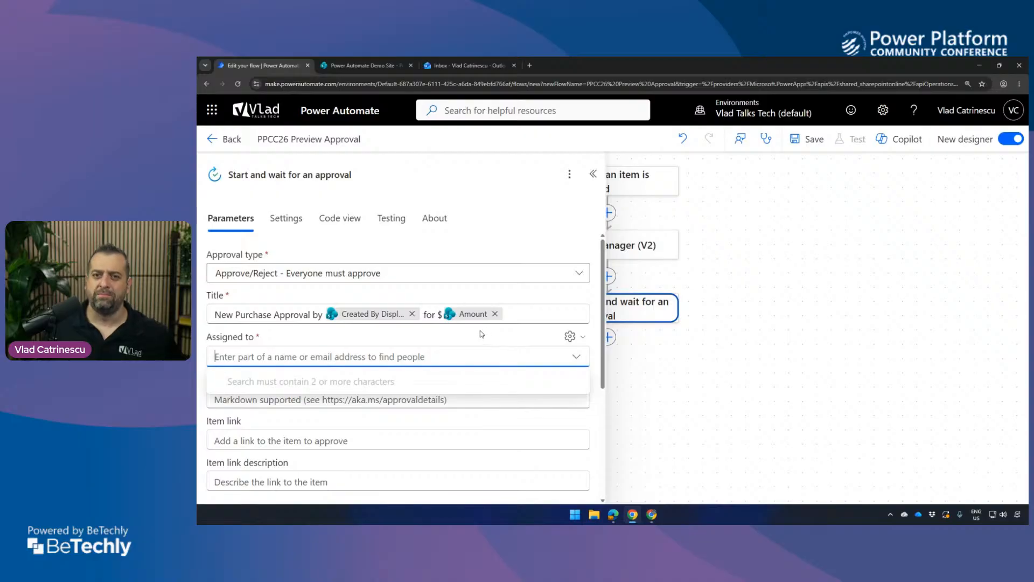
pyautogui.click(292, 347)
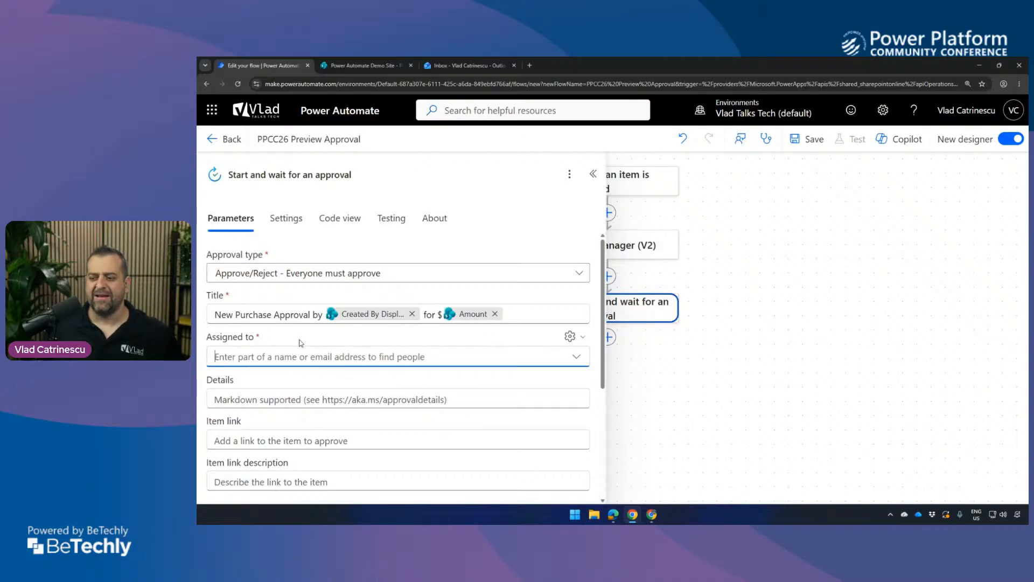
pyautogui.click(296, 356)
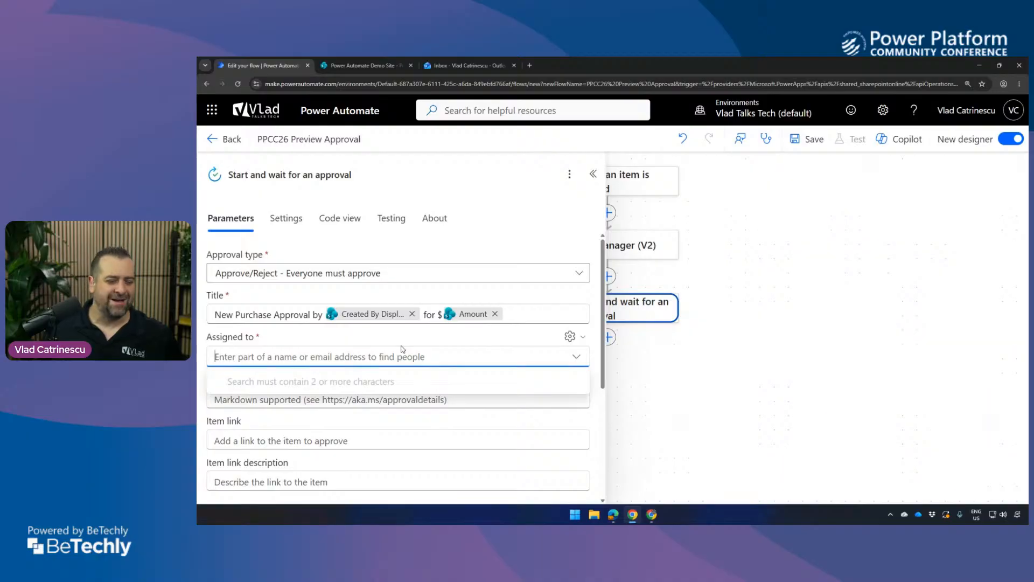
pyautogui.click(579, 337)
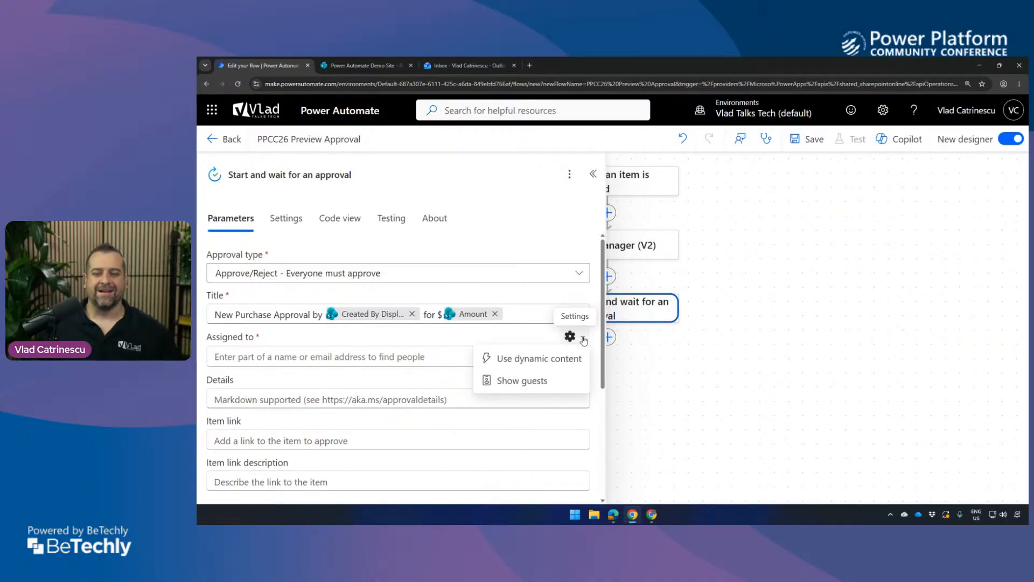
pyautogui.click(542, 362)
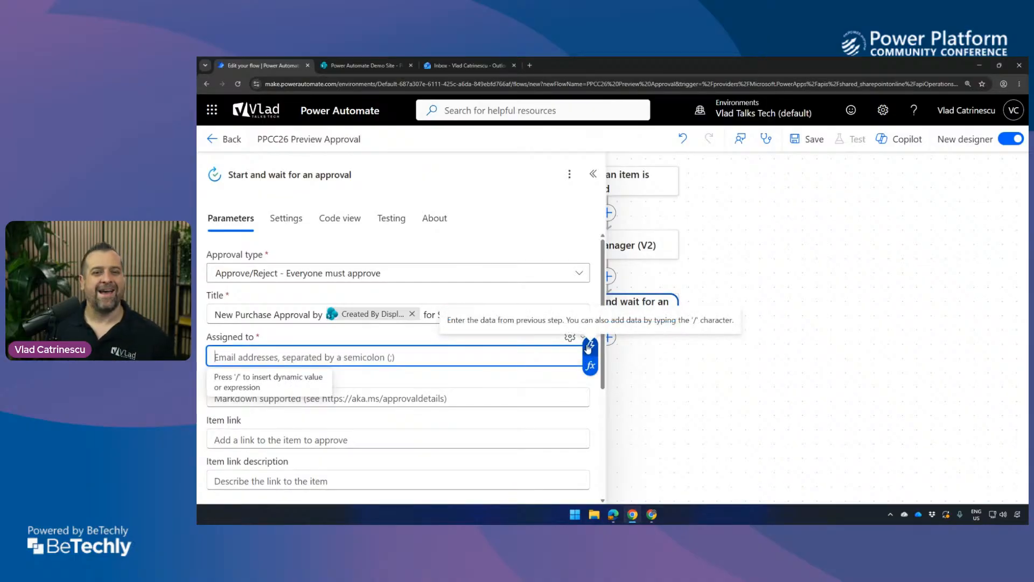
pyautogui.click(589, 346)
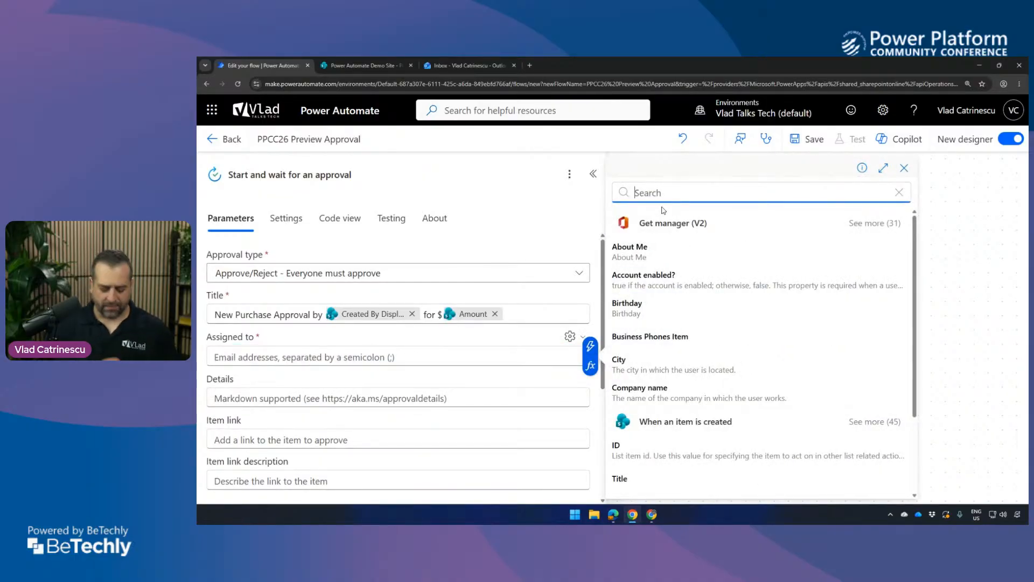
pyautogui.write('mail')
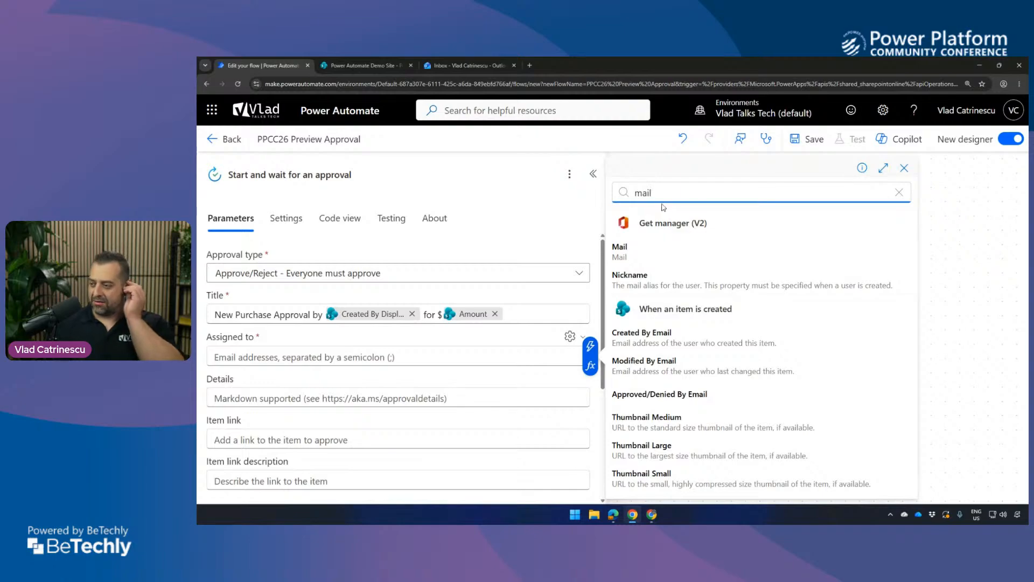
pyautogui.click(648, 251)
# Start the approval's Details with "Hello", the dynamic value Display Name from Get manager (V2), and a comma.
pyautogui.click(294, 397)
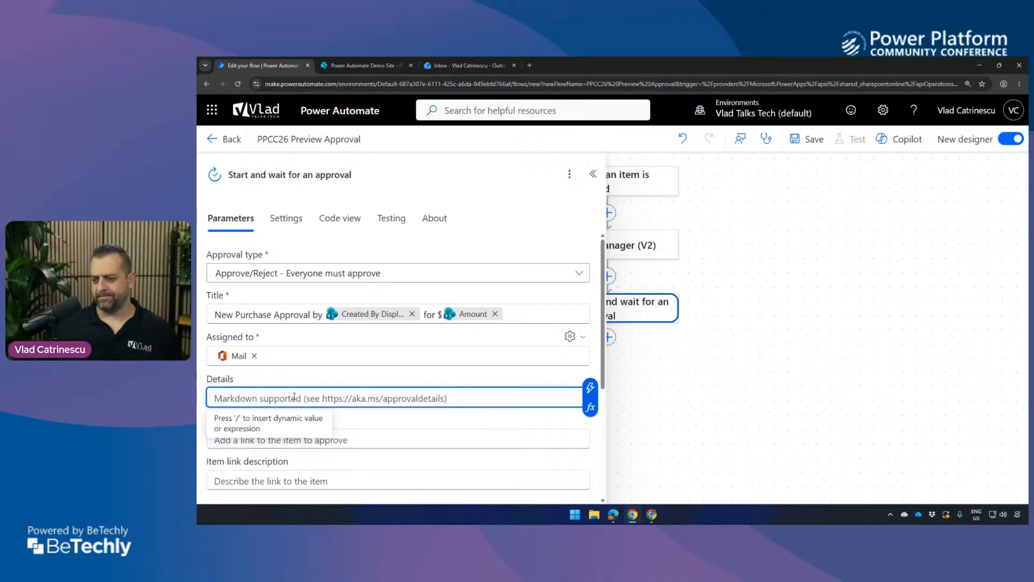
pyautogui.write('Hello')
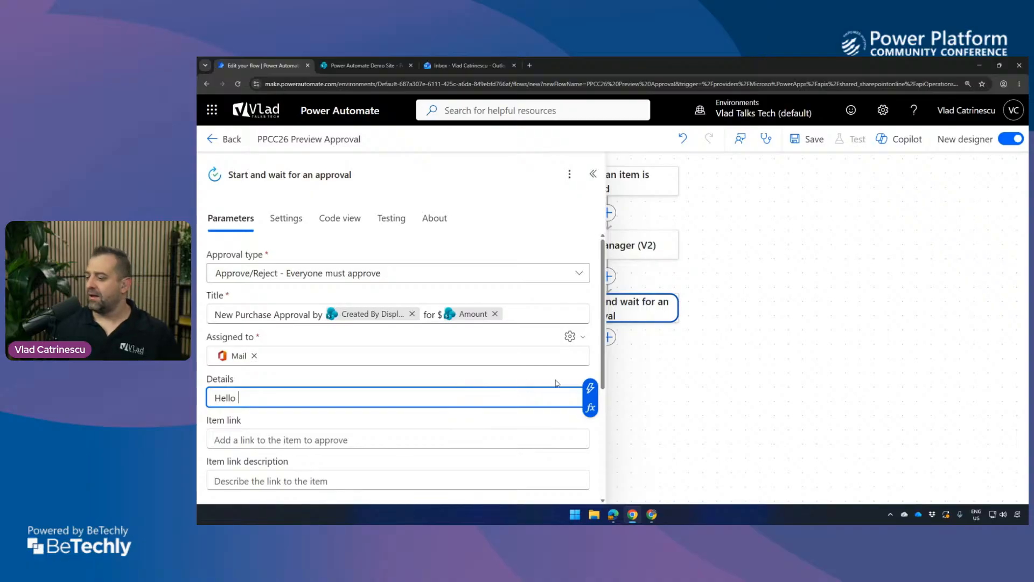
pyautogui.click(590, 388)
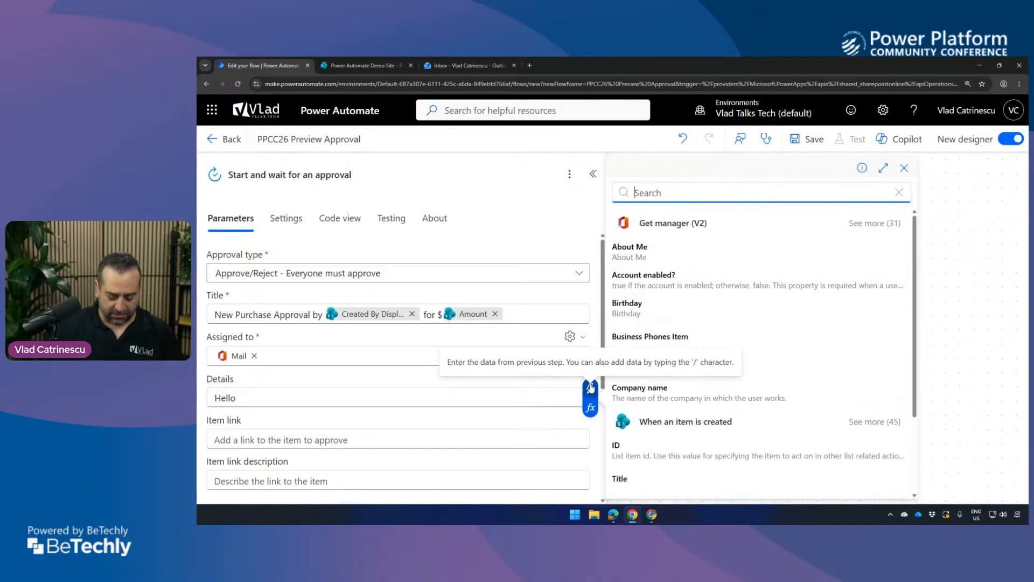
pyautogui.write('display')
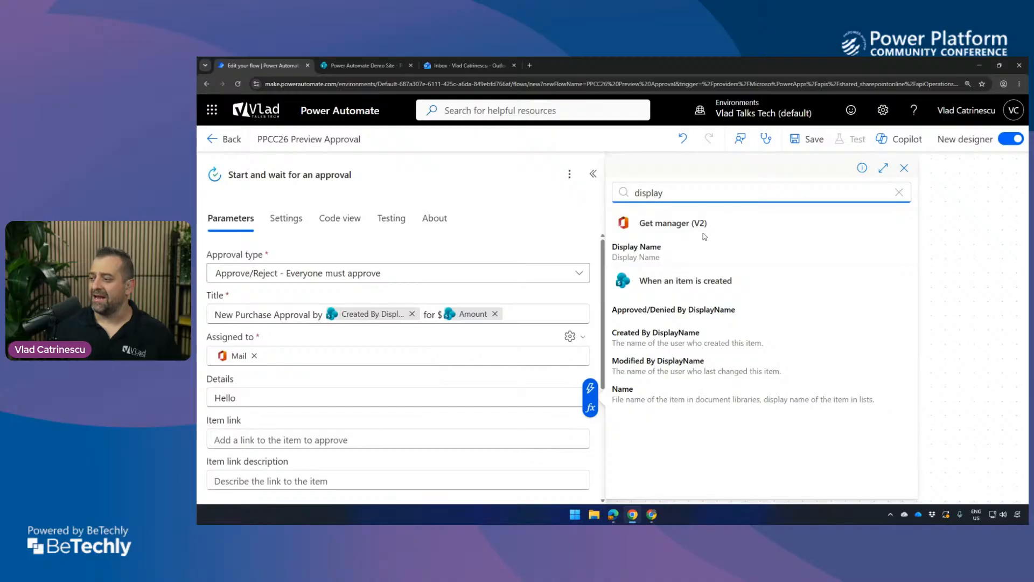
pyautogui.click(700, 251)
pyautogui.write(',')
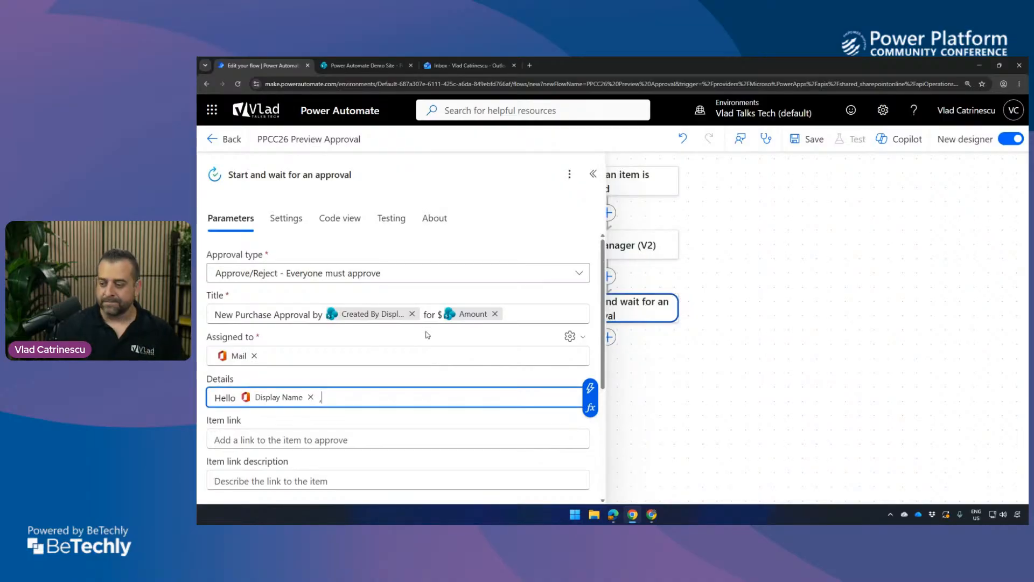
# After a blank line in Details, add "You have a new purchase approvel from" and the trigger's dynamic value Created By DisplayName.
pyautogui.press('Return')
pyautogui.press('Return')
pyautogui.write('You have a ')
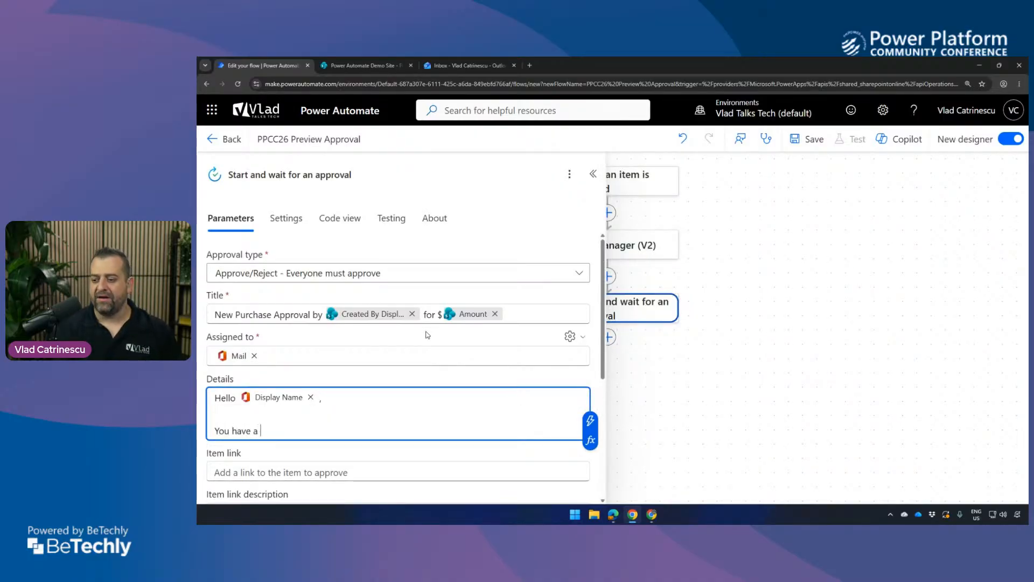
pyautogui.write('new purchase approvel from')
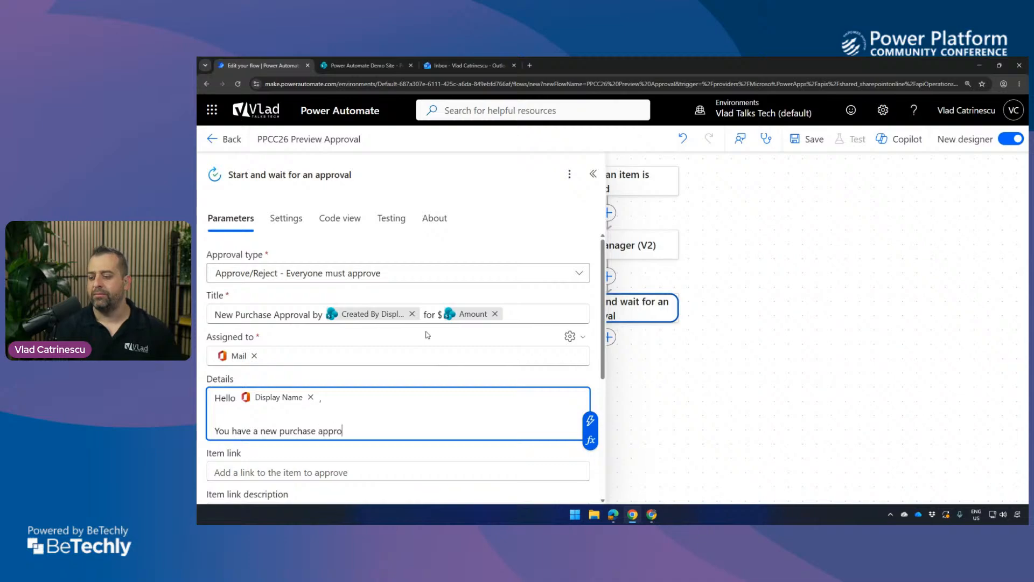
pyautogui.click(591, 420)
pyautogui.write('displa')
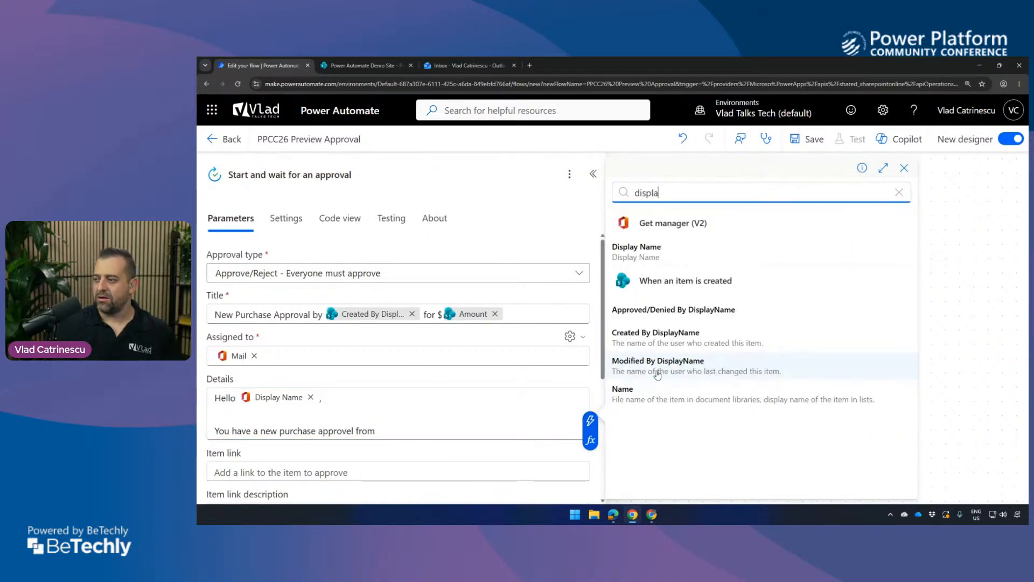
pyautogui.click(690, 335)
# Continue the Details sentence with the text ". They would like to purchase a(n)".
pyautogui.write('. They would liek to p')
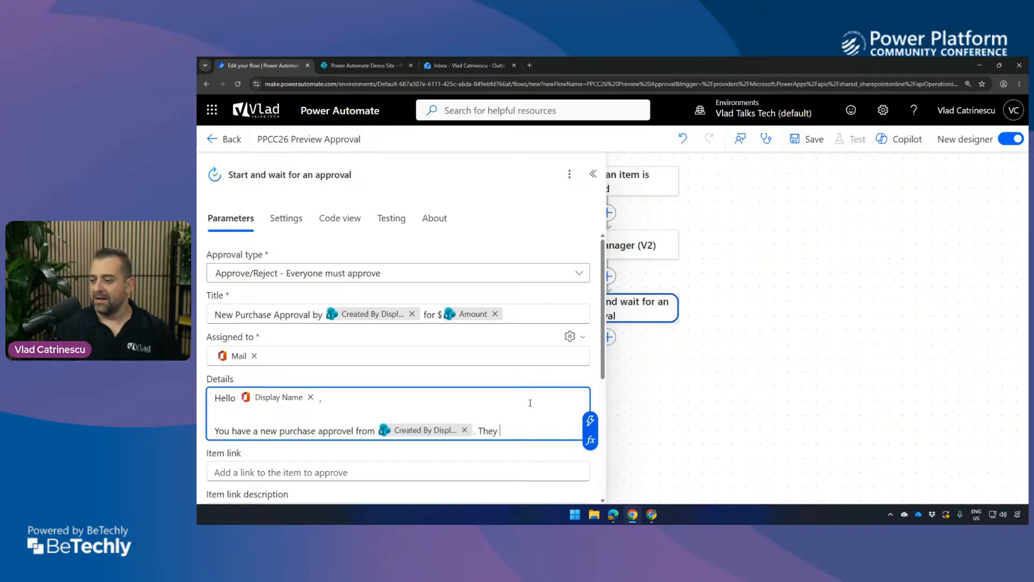
pyautogui.press('BackSpace')
pyautogui.press('BackSpace')
pyautogui.press('BackSpace')
pyautogui.press('BackSpace')
pyautogui.press('BackSpace')
pyautogui.press('BackSpace')
pyautogui.press('BackSpace')
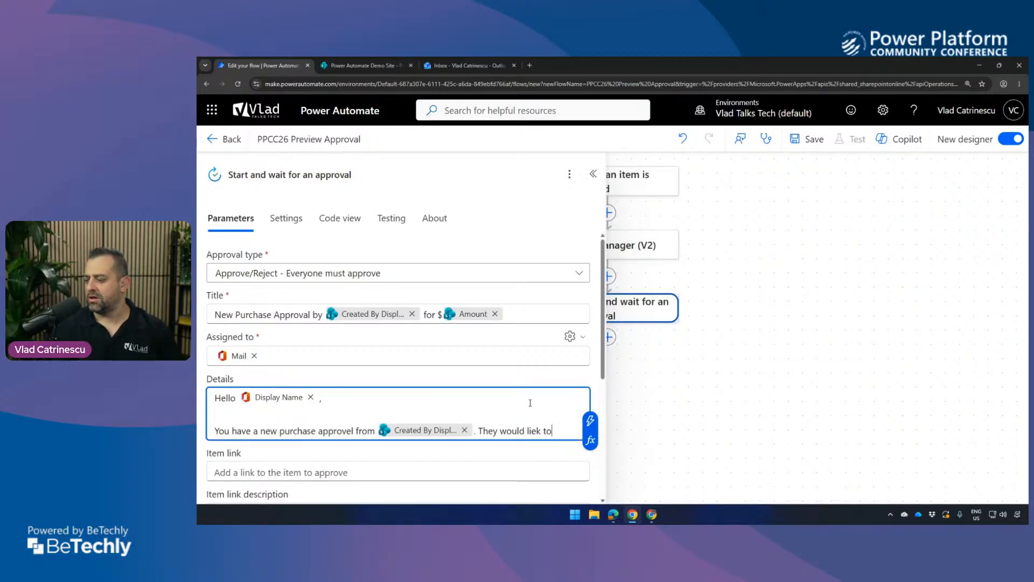
pyautogui.write('ke to pur')
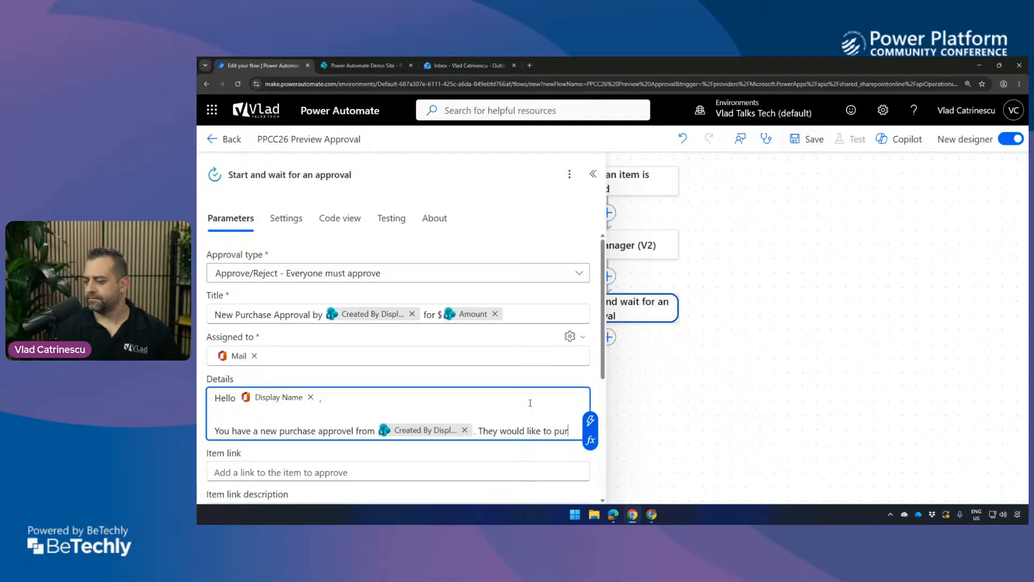
pyautogui.write('chase A)')
pyautogui.press('BackSpace')
pyautogui.press('BackSpace')
pyautogui.write('a(n)')
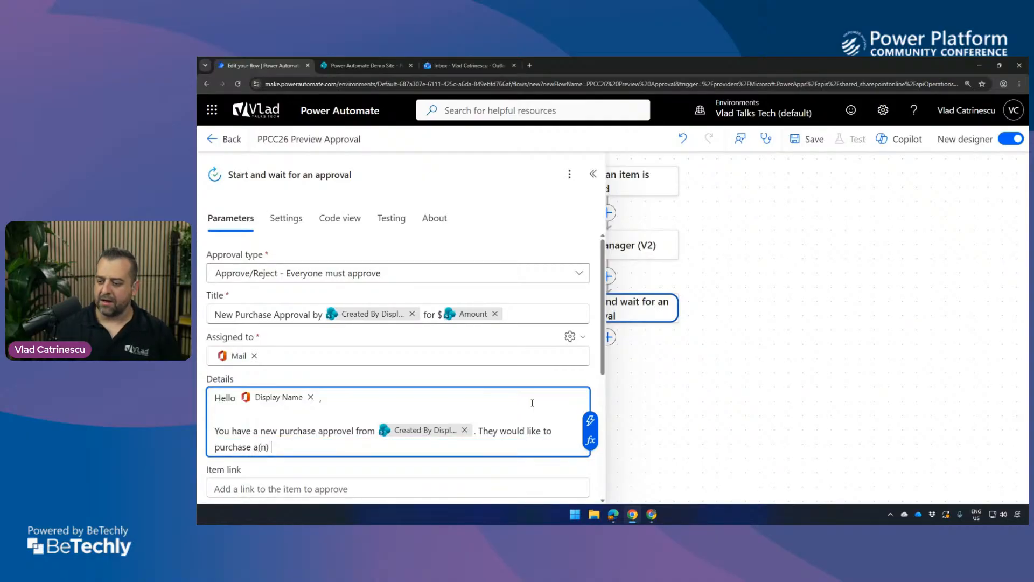
# Insert the trigger's dynamic value Title in Details, followed by the text "for the amount of $".
pyautogui.click(591, 421)
pyautogui.write('title')
pyautogui.click(700, 451)
pyautogui.write('for the asmoun')
pyautogui.press('BackSpace')
pyautogui.press('BackSpace')
pyautogui.press('BackSpace')
pyautogui.press('BackSpace')
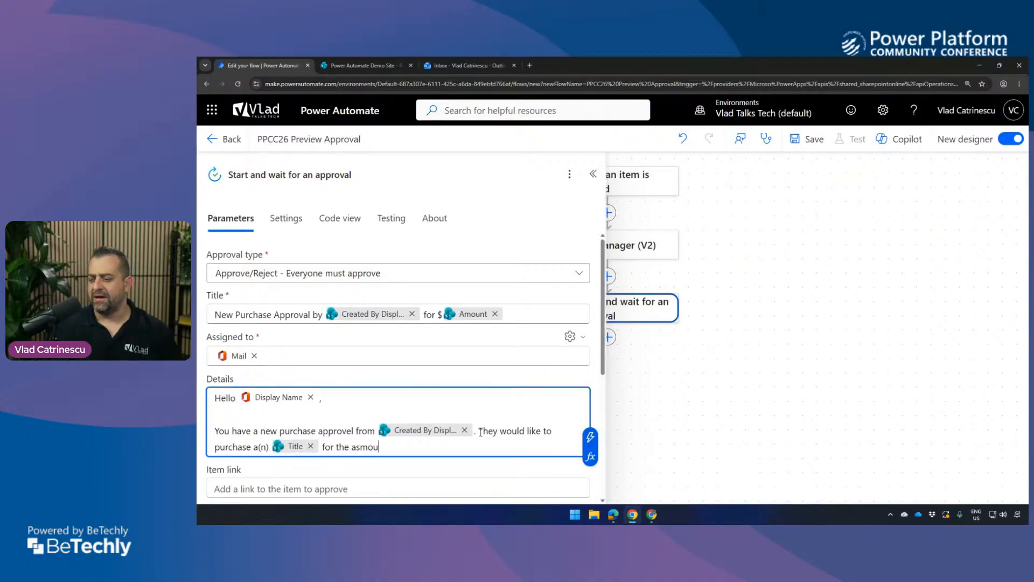
pyautogui.press('BackSpace')
pyautogui.write('mount of $')
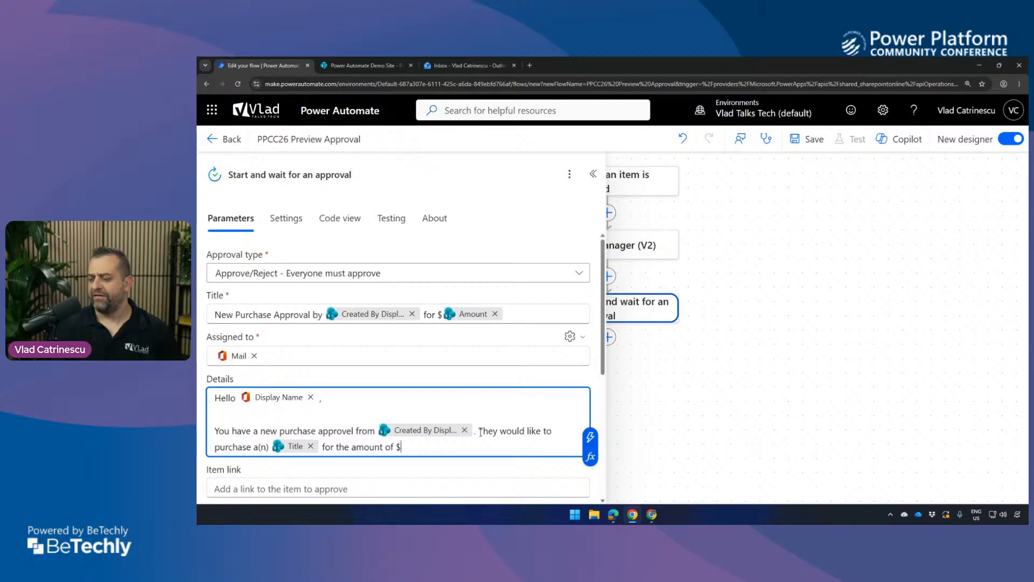
# Complete the Details sentence with the trigger's dynamic value Amount and a period, and add a blank line below it.
pyautogui.click(591, 437)
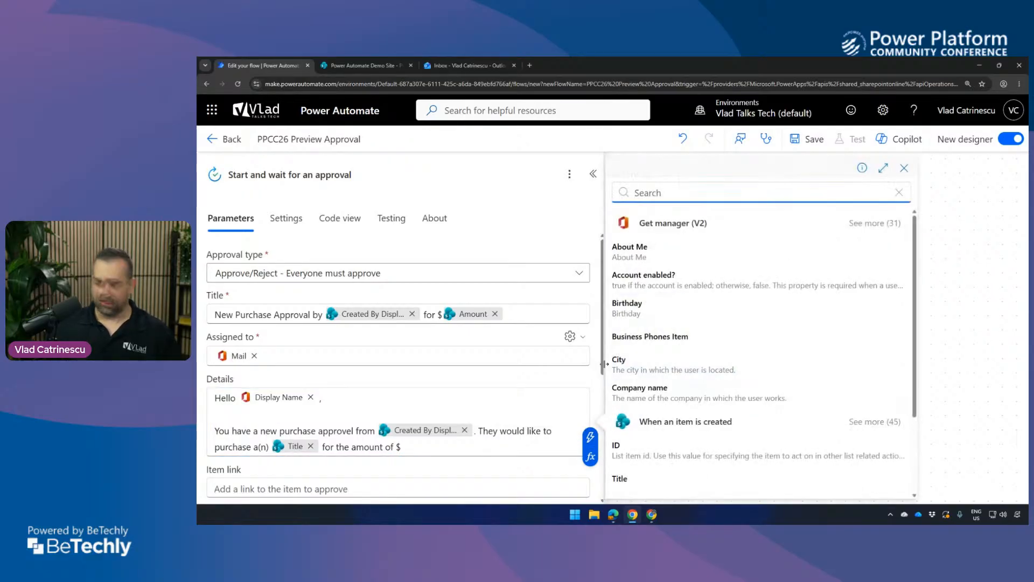
pyautogui.write('amount')
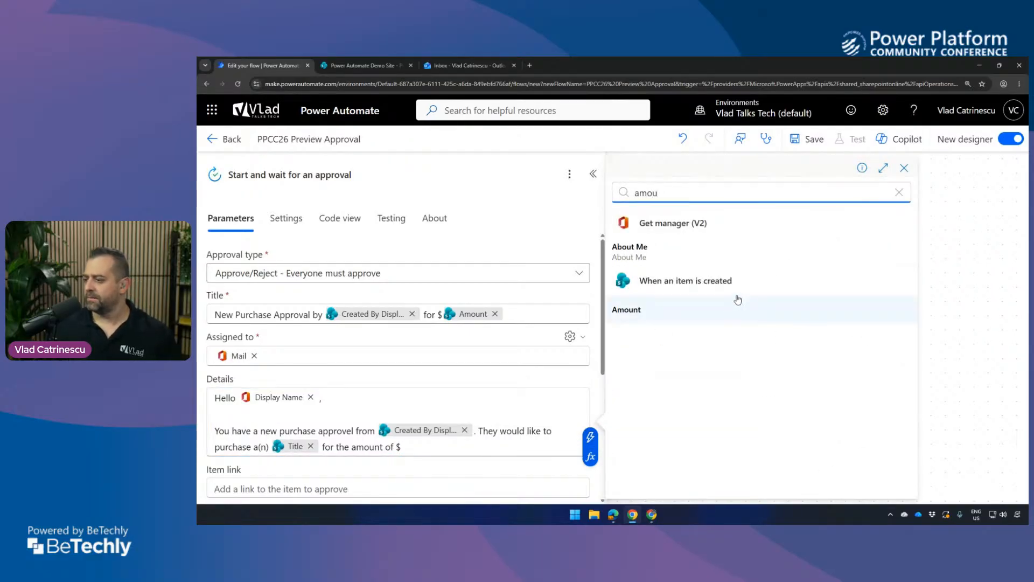
pyautogui.click(700, 313)
pyautogui.write('.')
pyautogui.press('Return')
pyautogui.press('Return')
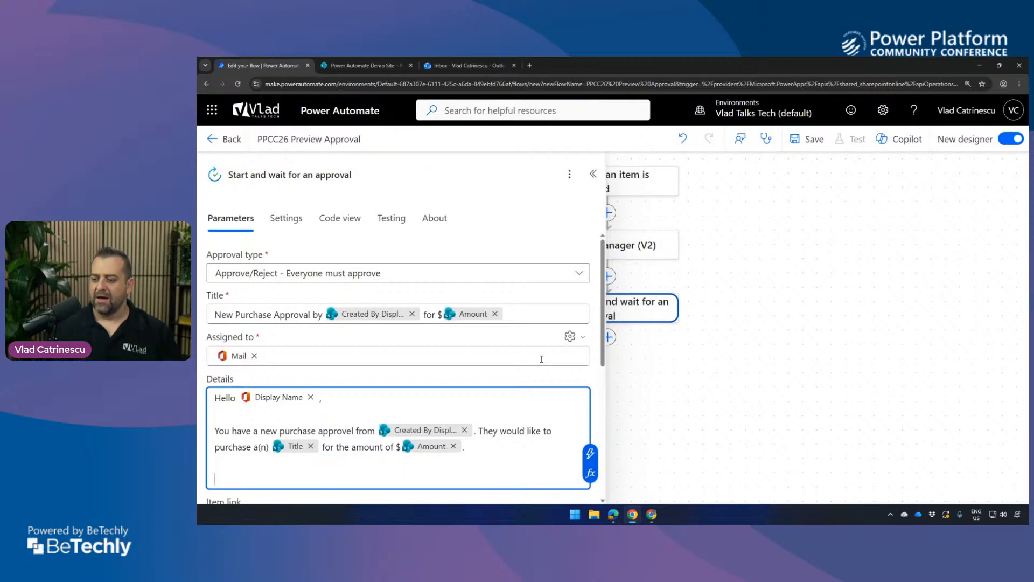
# Switch to the SharePoint new item form and examine its Amount and Description fields.
pyautogui.click(401, 64)
pyautogui.click(429, 270)
pyautogui.write('50')
pyautogui.click(419, 307)
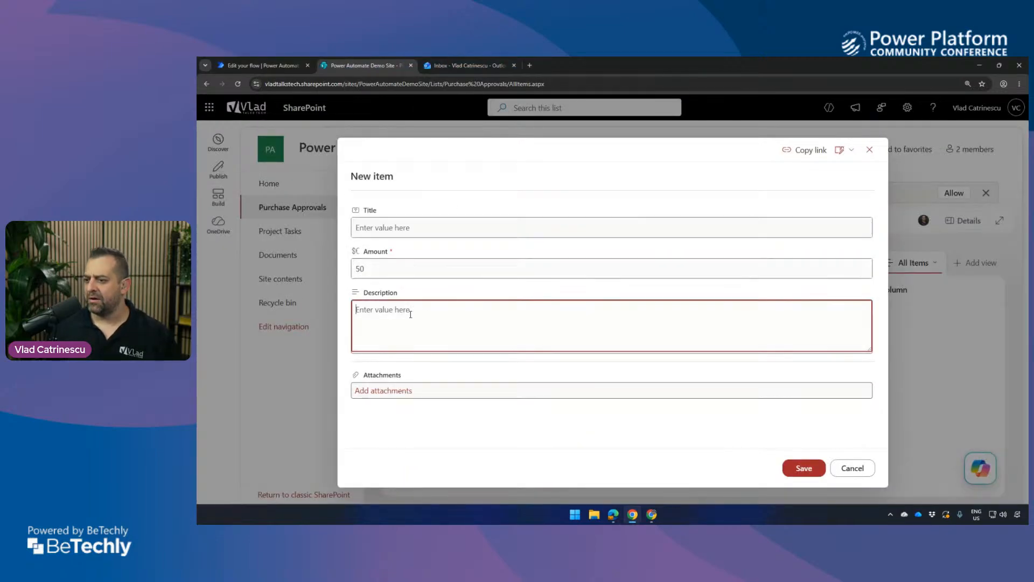
# Back in the flow's approval Details, add the line "Here is the description if any:" followed by the trigger's dynamic value Description and a period.
pyautogui.click(269, 65)
pyautogui.scroll(-1, 278, 339)
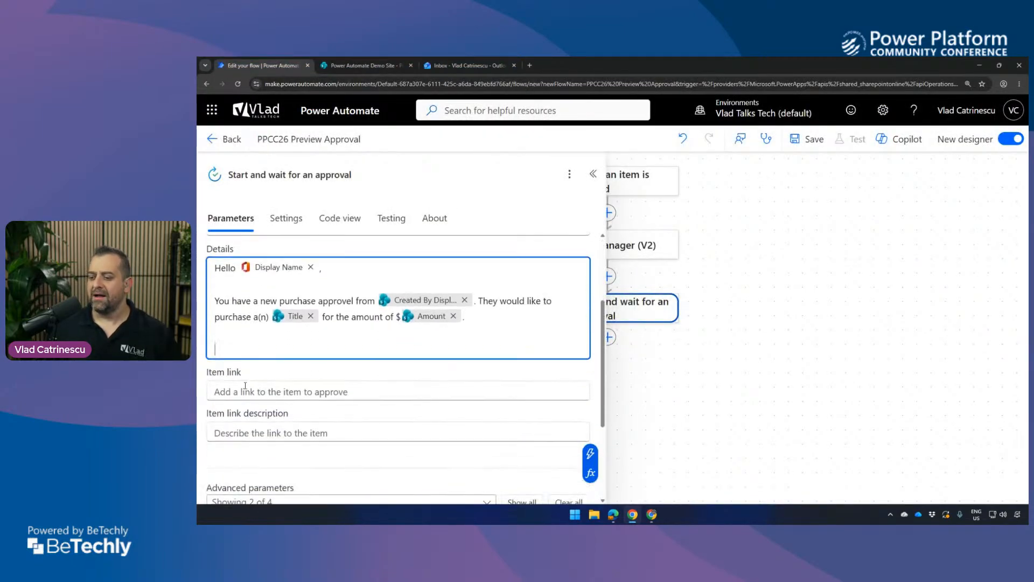
pyautogui.click(233, 336)
pyautogui.write('Here is')
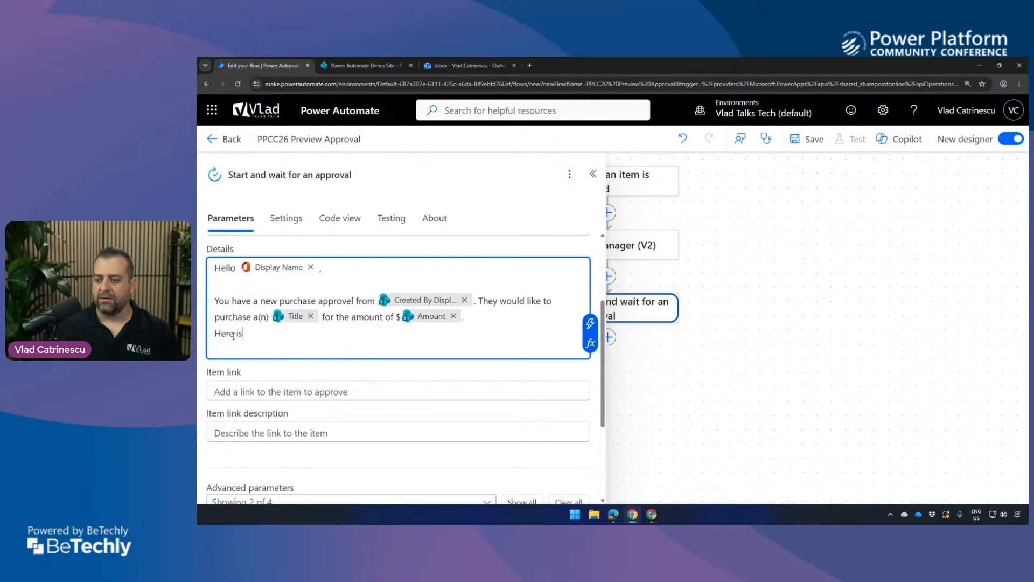
pyautogui.write(' the description if any:')
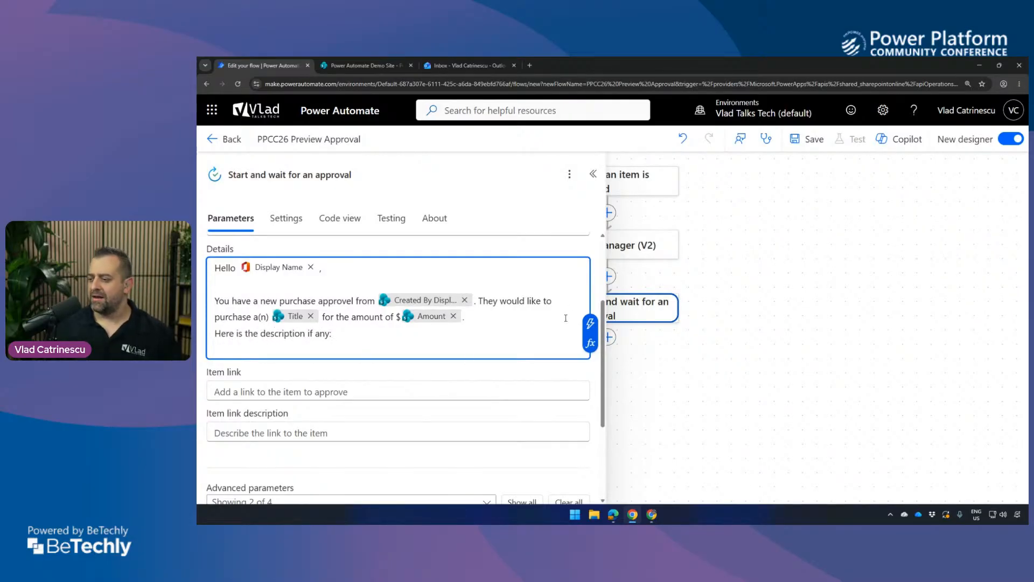
pyautogui.click(591, 330)
pyautogui.write('descri')
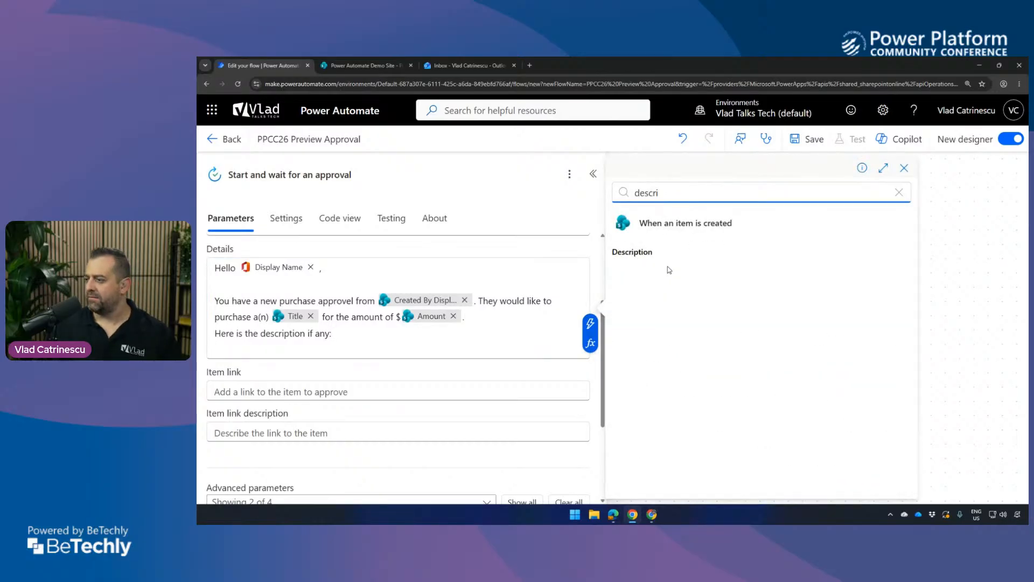
pyautogui.click(661, 258)
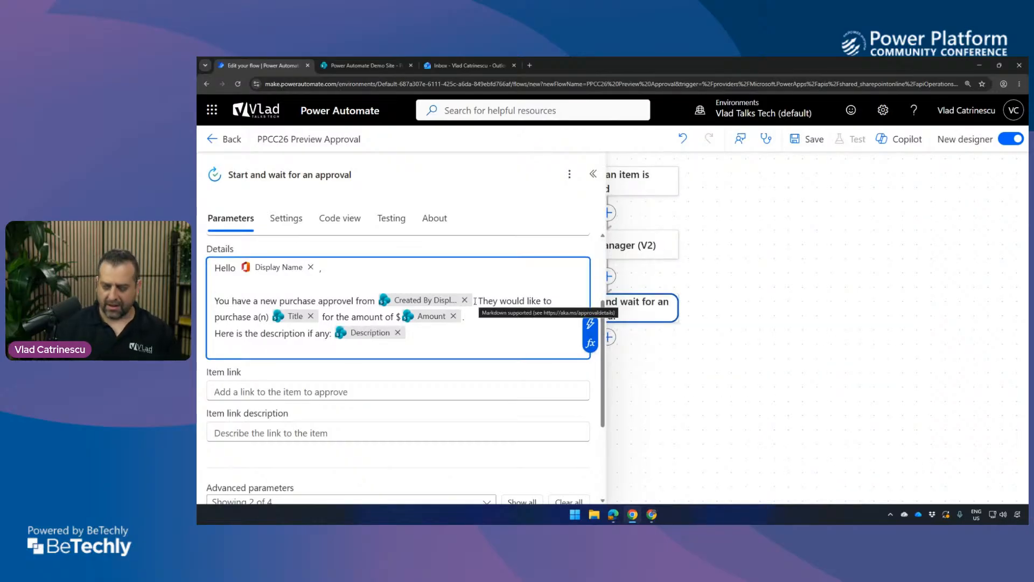
pyautogui.write('.')
# Insert a blank line above the description line in Details and add the closing line "Thanks and you're the best!" below it, separated by a blank line.
pyautogui.click(480, 320)
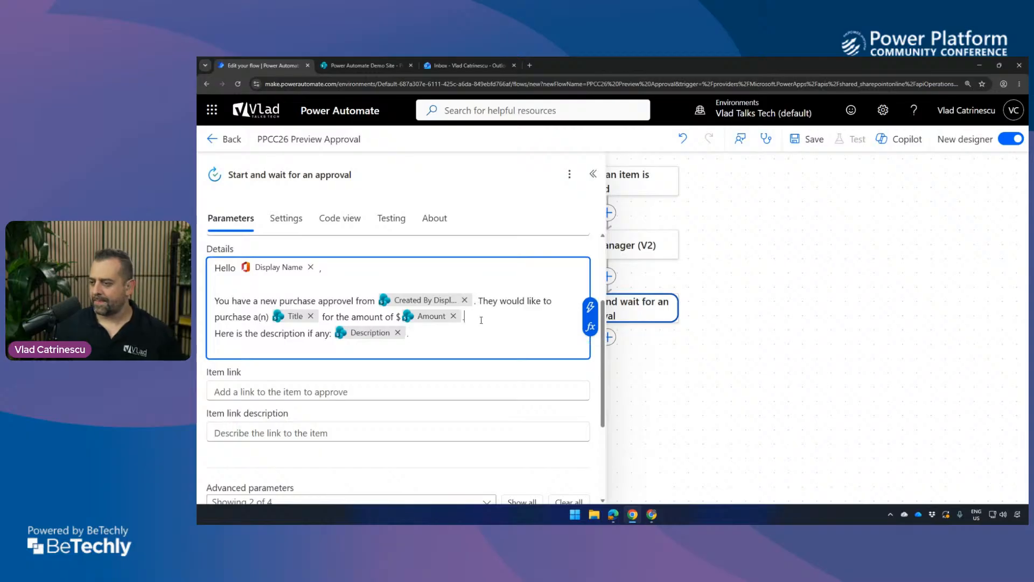
pyautogui.press('Return')
pyautogui.click(477, 353)
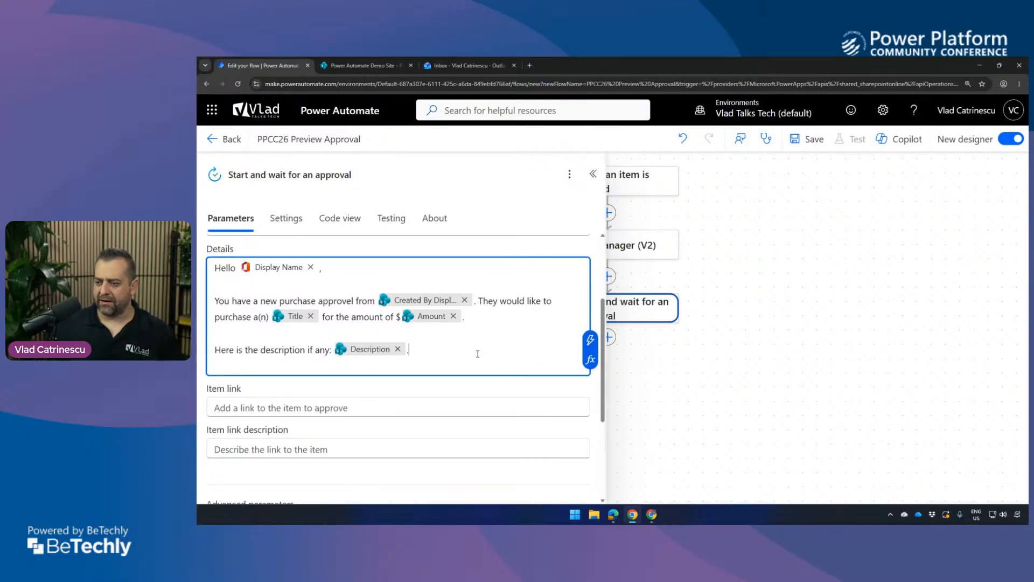
pyautogui.press('Return')
pyautogui.press('Return')
pyautogui.write('Thanks an')
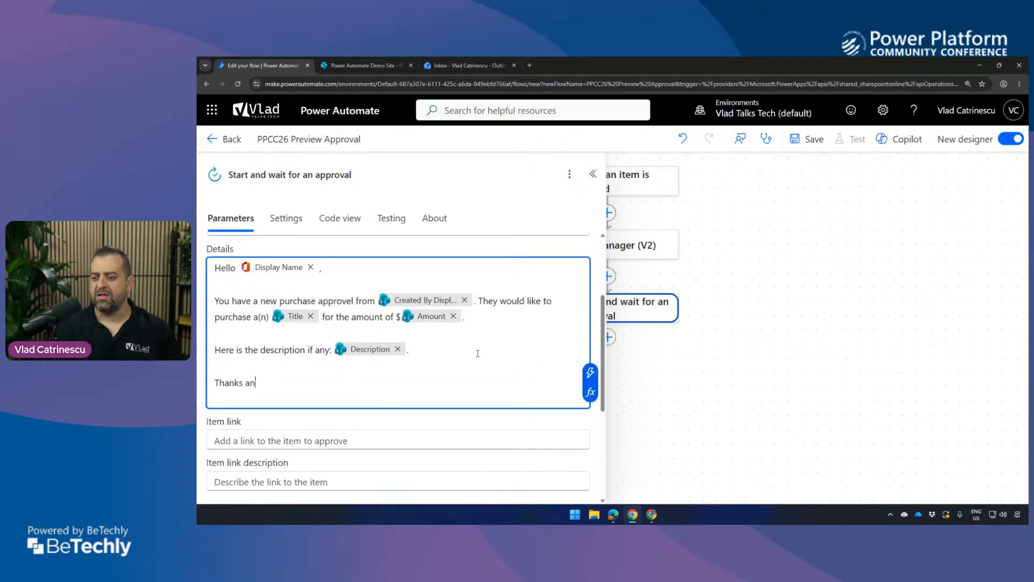
pyautogui.write("d you're the best!")
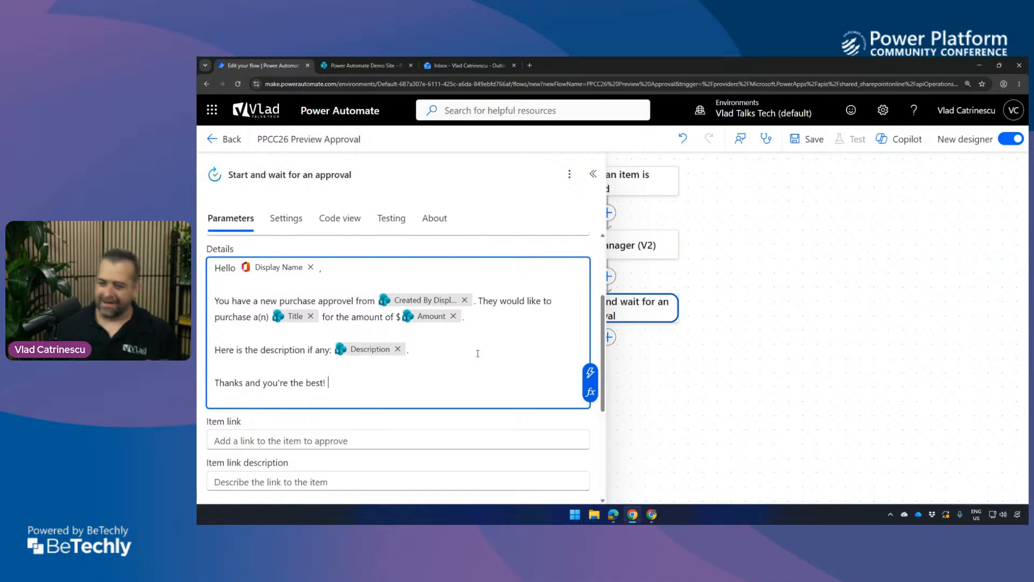
# Set the approval's Item link to the trigger's dynamic value Link to item.
pyautogui.scroll(-2, 377, 374)
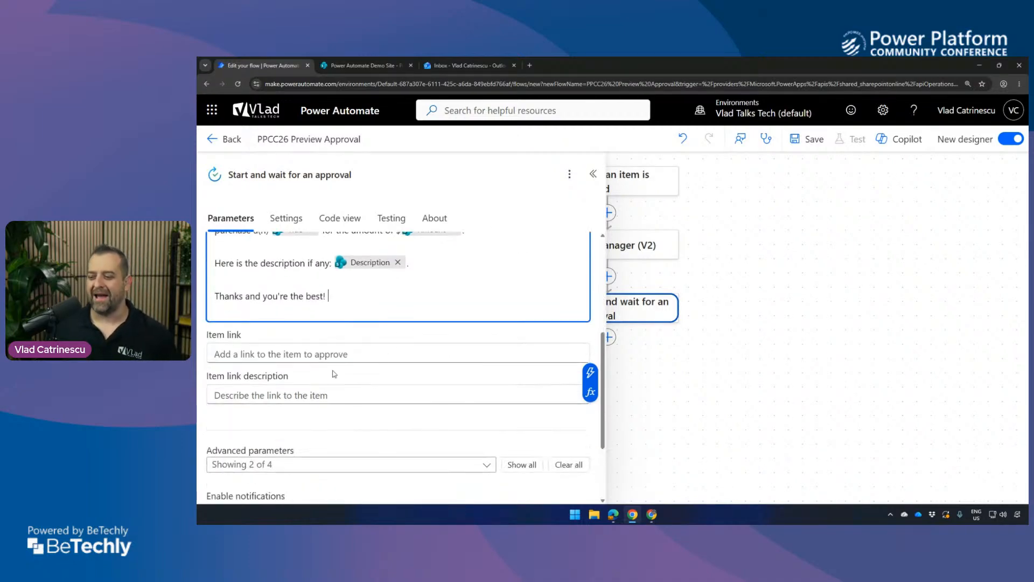
pyautogui.click(305, 351)
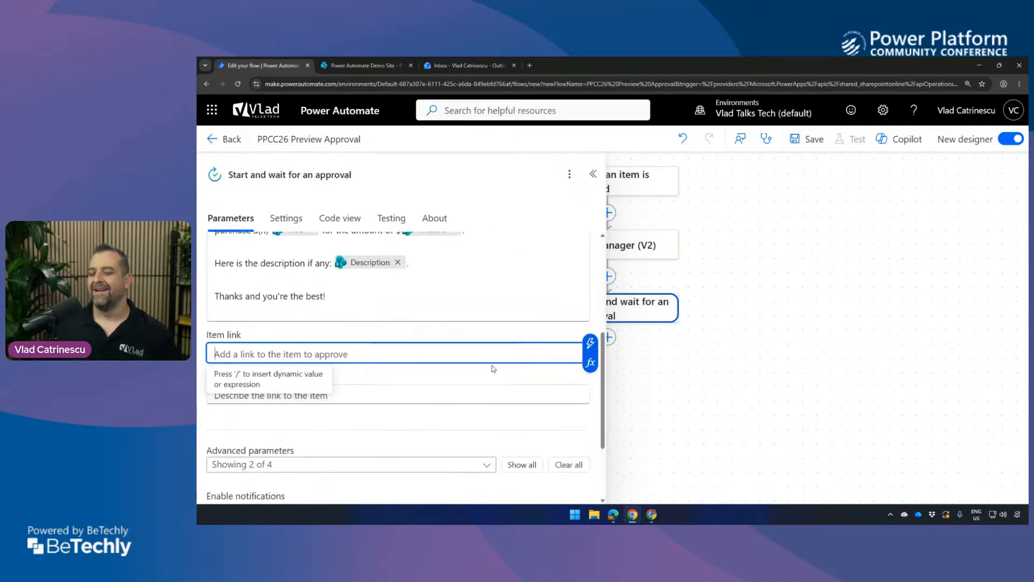
pyautogui.click(591, 342)
pyautogui.write('link')
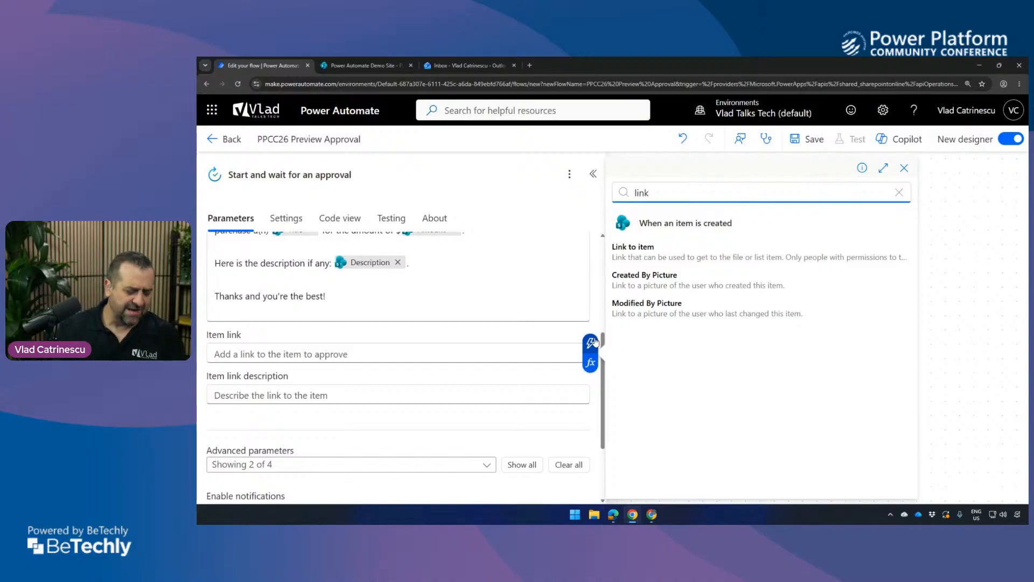
pyautogui.click(633, 253)
# Set the approval's Item link description to "Click here to view the item".
pyautogui.click(262, 396)
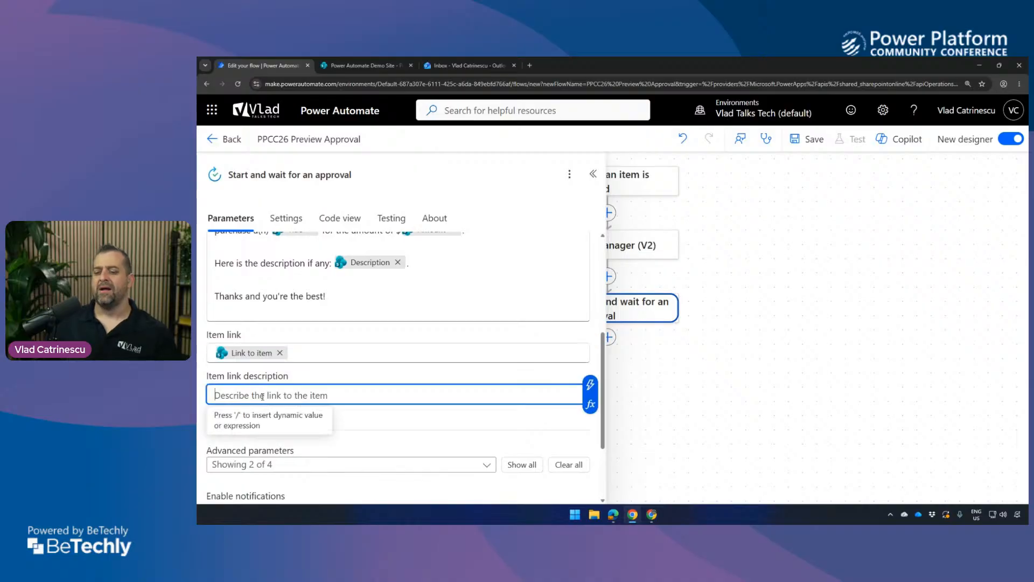
pyautogui.write('Clic')
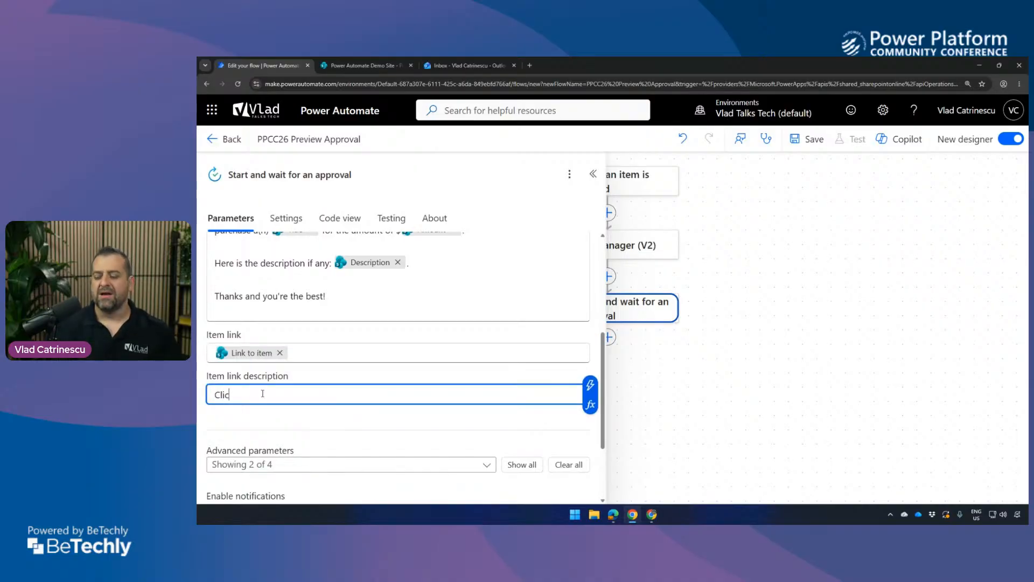
pyautogui.write('k here to view the item')
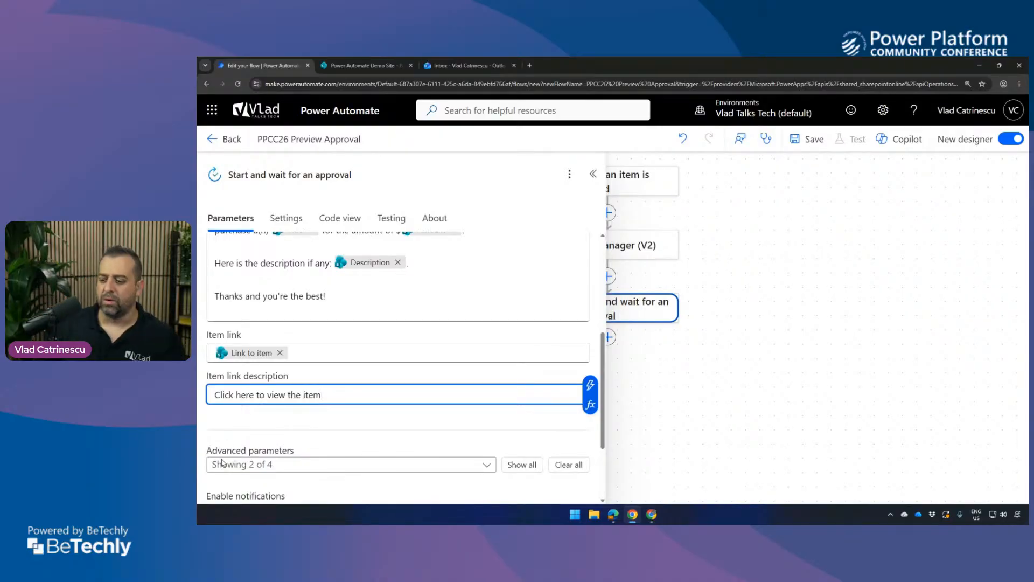
pyautogui.click(303, 427)
# Show all advanced parameters of the approval and set Requestor, as a custom value, to the trigger's dynamic value Created By Email.
pyautogui.scroll(-2, 298, 409)
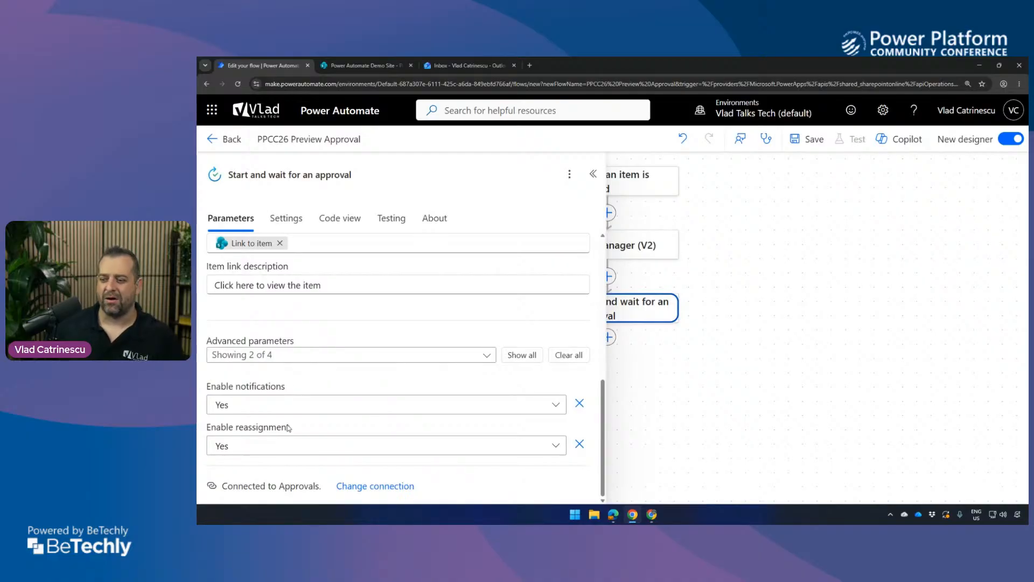
pyautogui.click(521, 355)
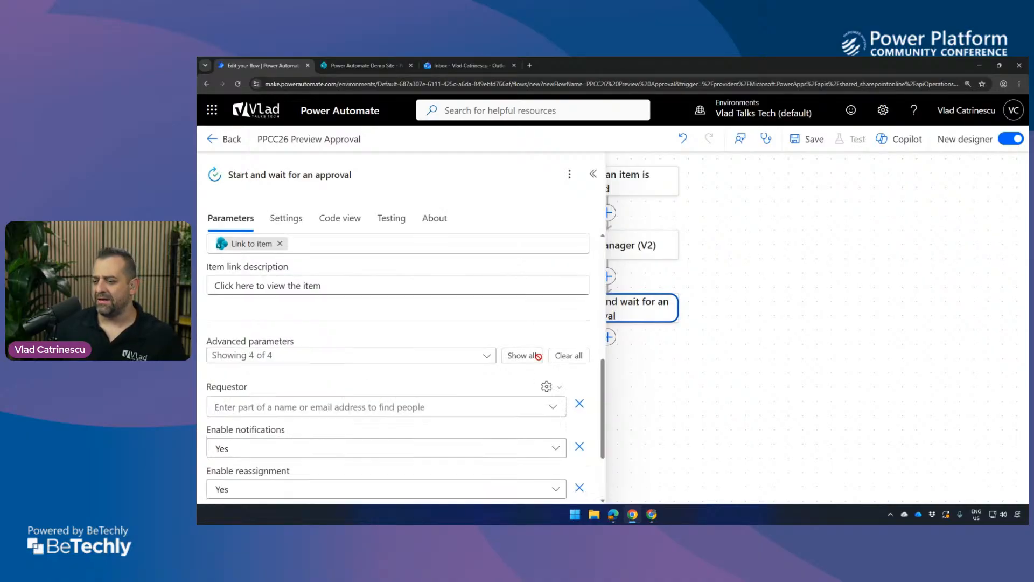
pyautogui.scroll(-2, 377, 353)
pyautogui.click(298, 318)
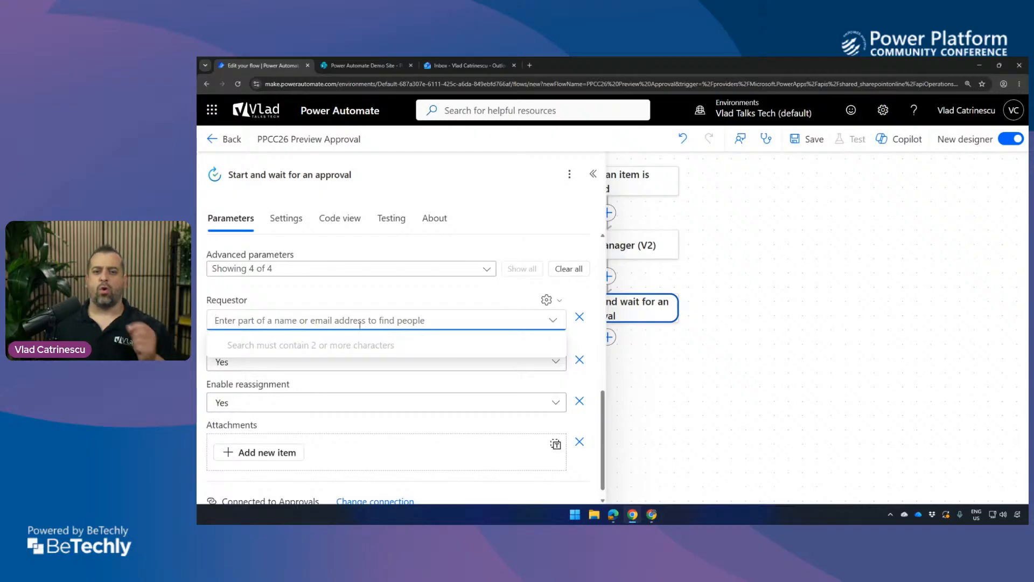
pyautogui.click(547, 299)
pyautogui.click(474, 322)
pyautogui.click(478, 313)
pyautogui.click(567, 309)
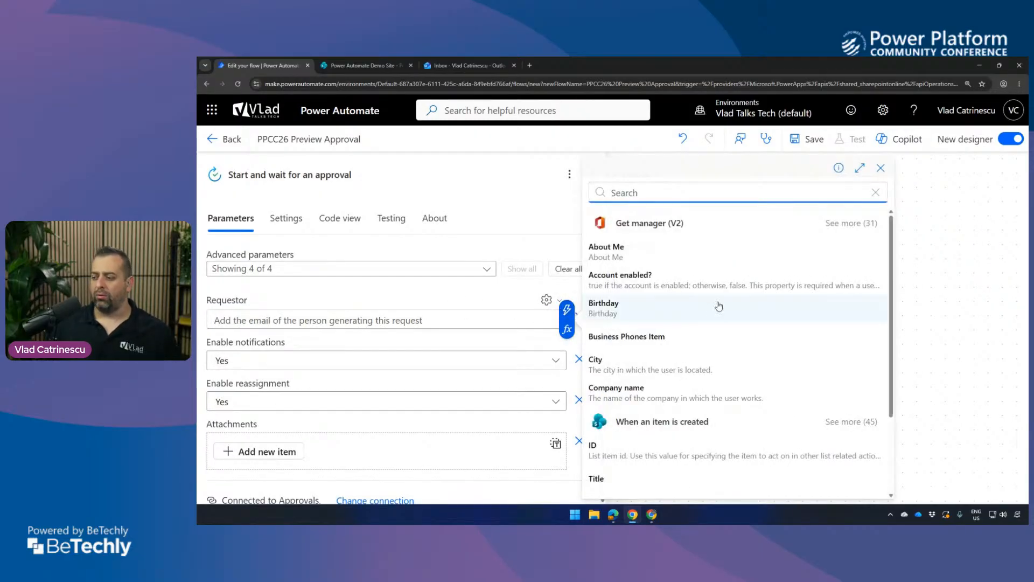
pyautogui.write('created by')
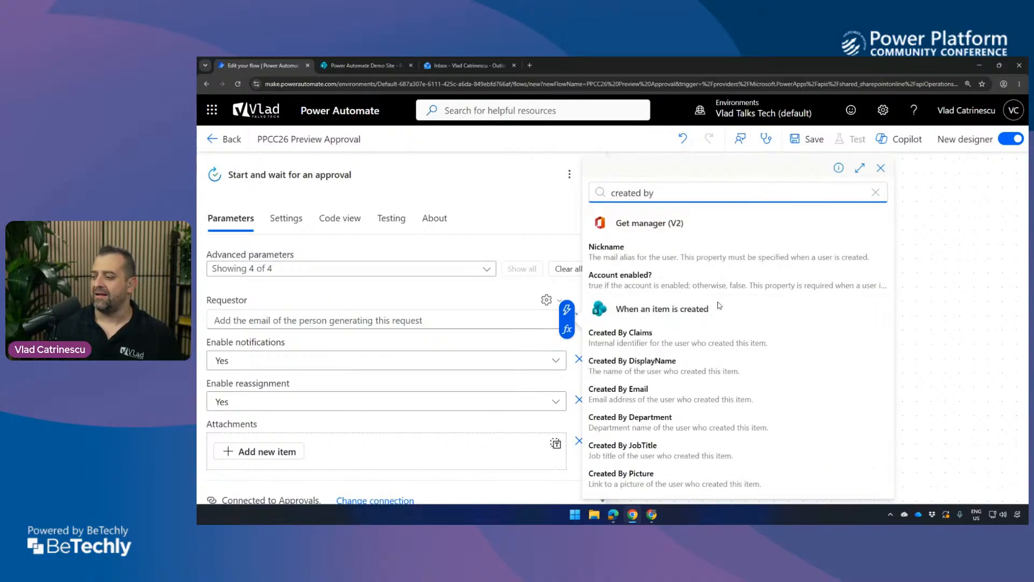
pyautogui.click(649, 398)
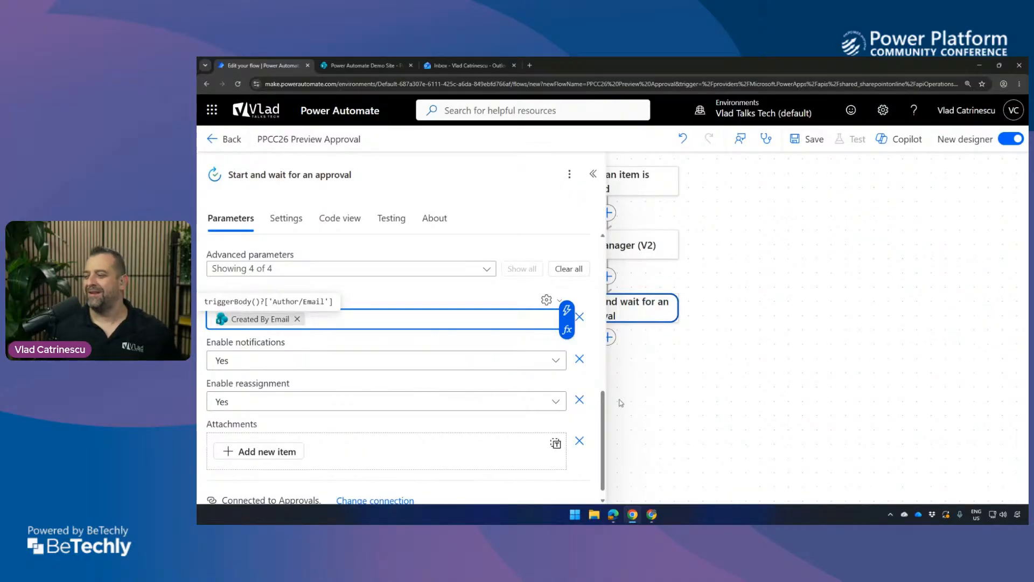
# Add a Control Condition action after the Start and wait for an approval action.
pyautogui.click(719, 353)
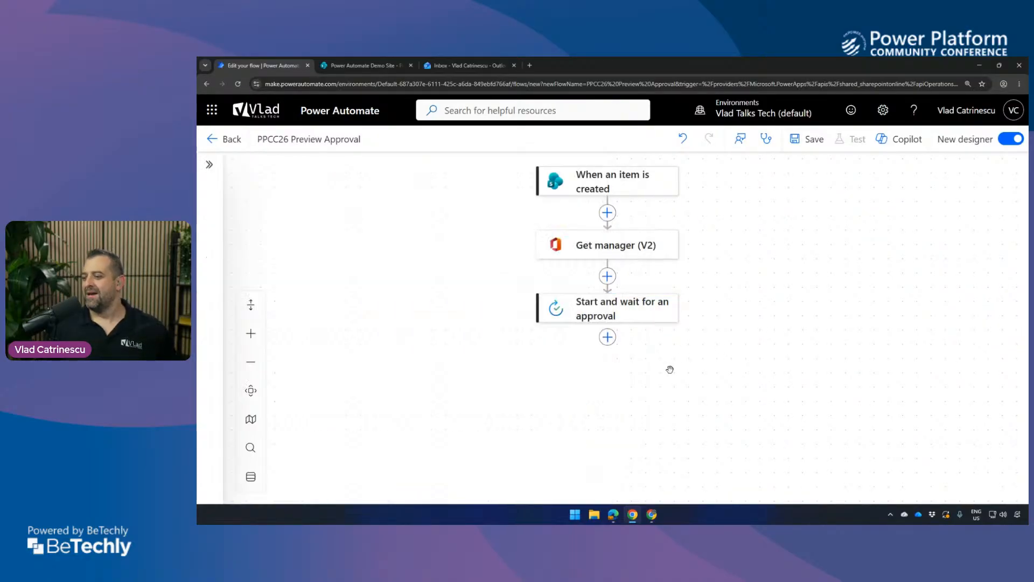
pyautogui.click(609, 336)
pyautogui.write('condition')
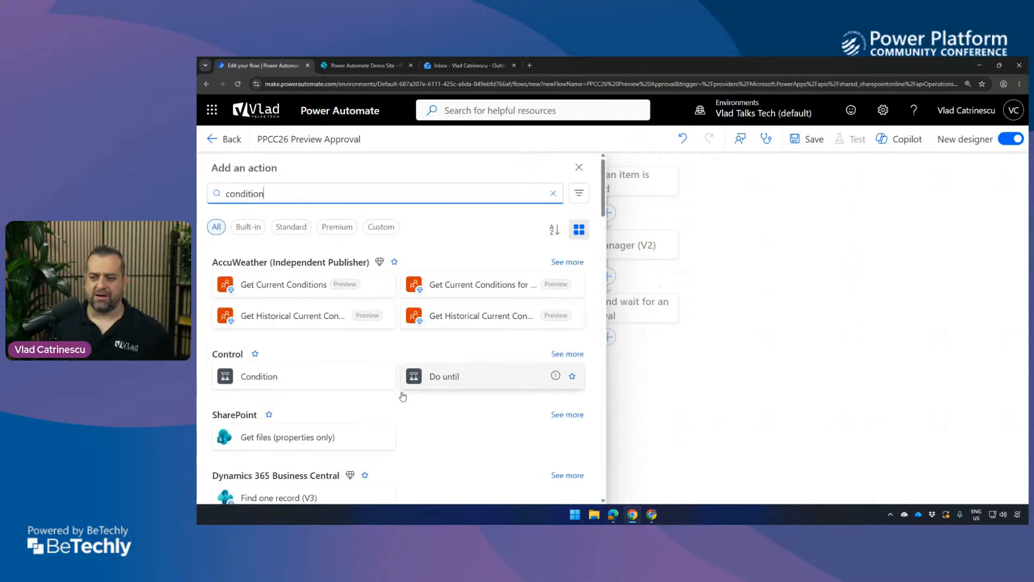
pyautogui.click(296, 382)
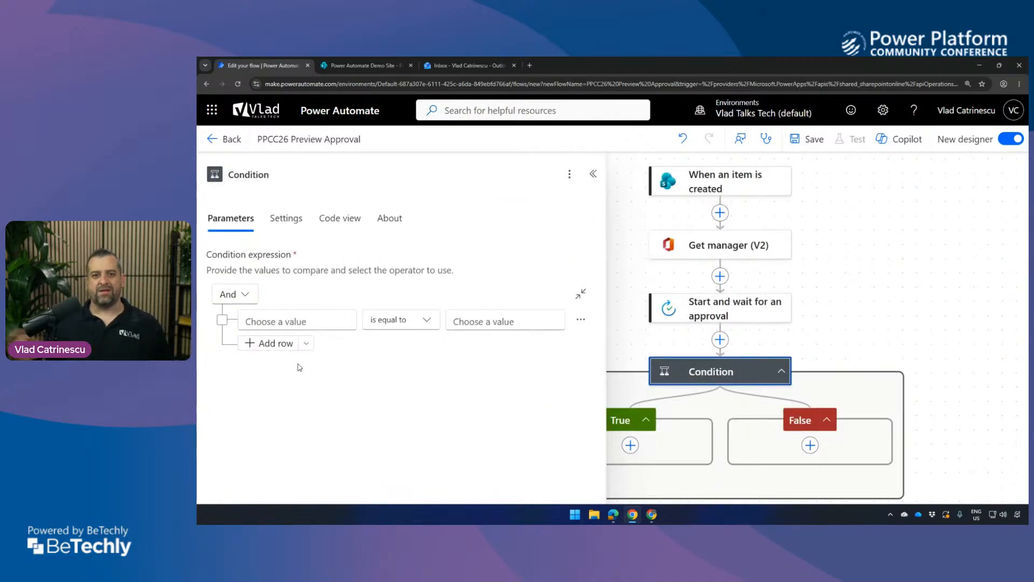
# Set the condition to check that the approval's dynamic value Outcome is equal to "Approve".
pyautogui.click(316, 316)
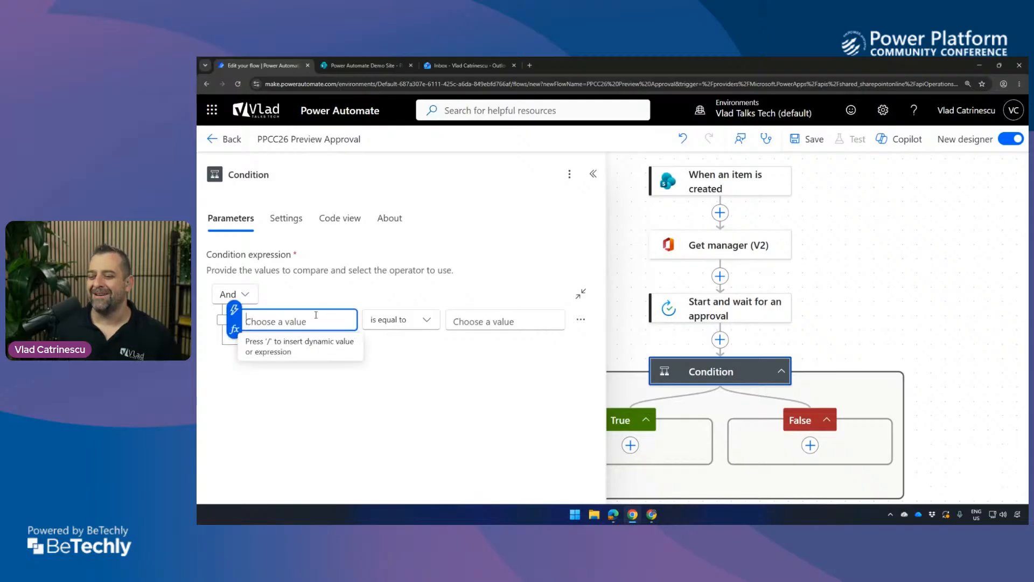
pyautogui.click(240, 310)
pyautogui.write('outc')
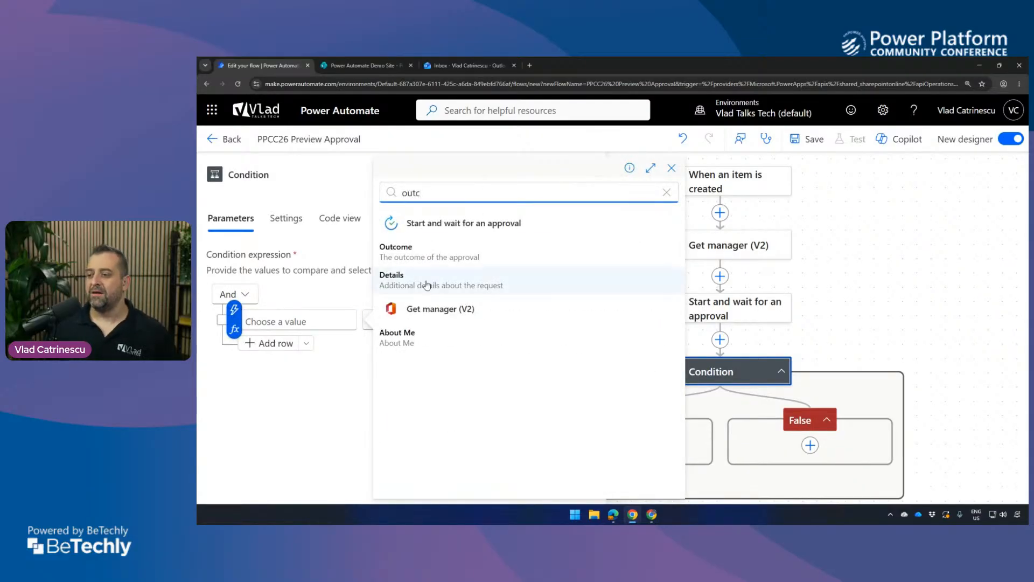
pyautogui.click(447, 262)
pyautogui.click(483, 313)
pyautogui.write('Approv')
pyautogui.click(799, 398)
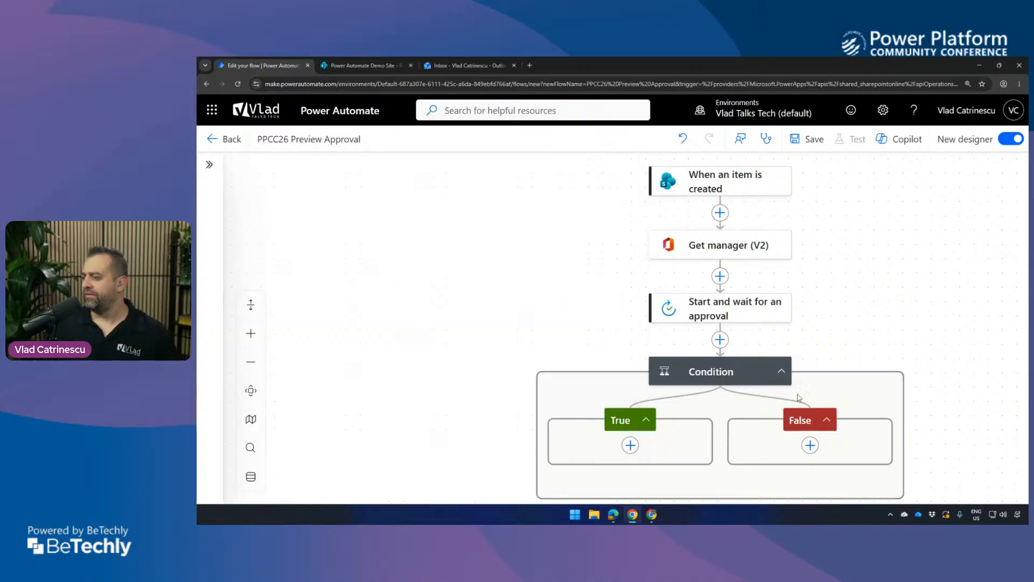
# Add the Office 365 Outlook action Send an email (V2) to the condition's True branch.
pyautogui.click(629, 444)
pyautogui.write('send a')
pyautogui.press('BackSpace')
pyautogui.write('email')
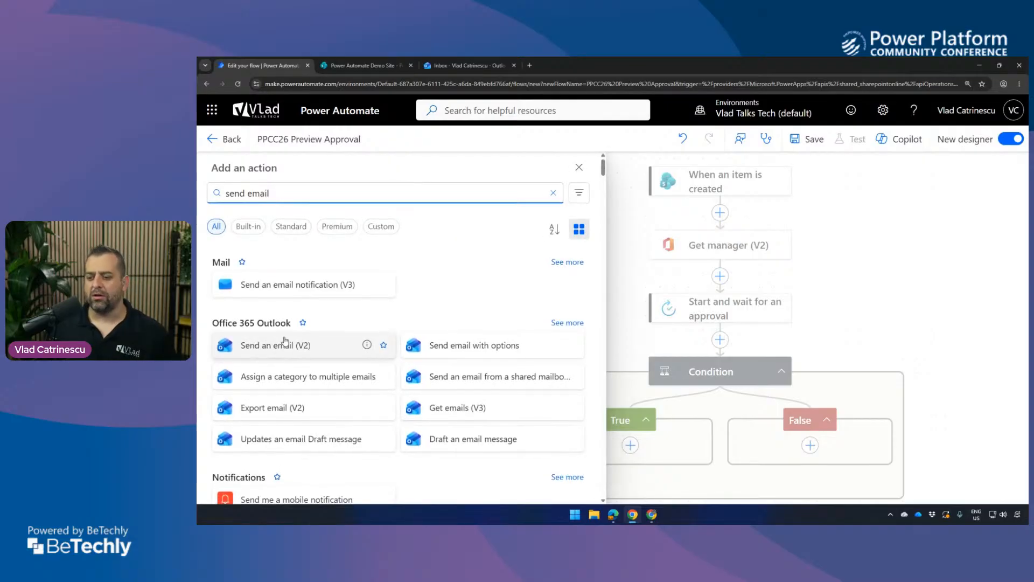
pyautogui.scroll(-15, 285, 340)
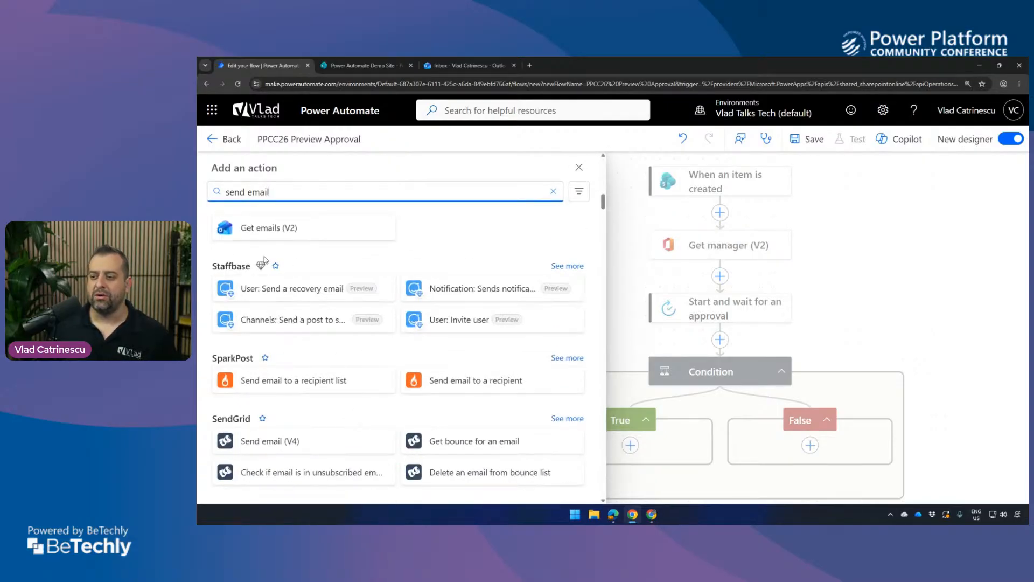
pyautogui.scroll(2, 258, 264)
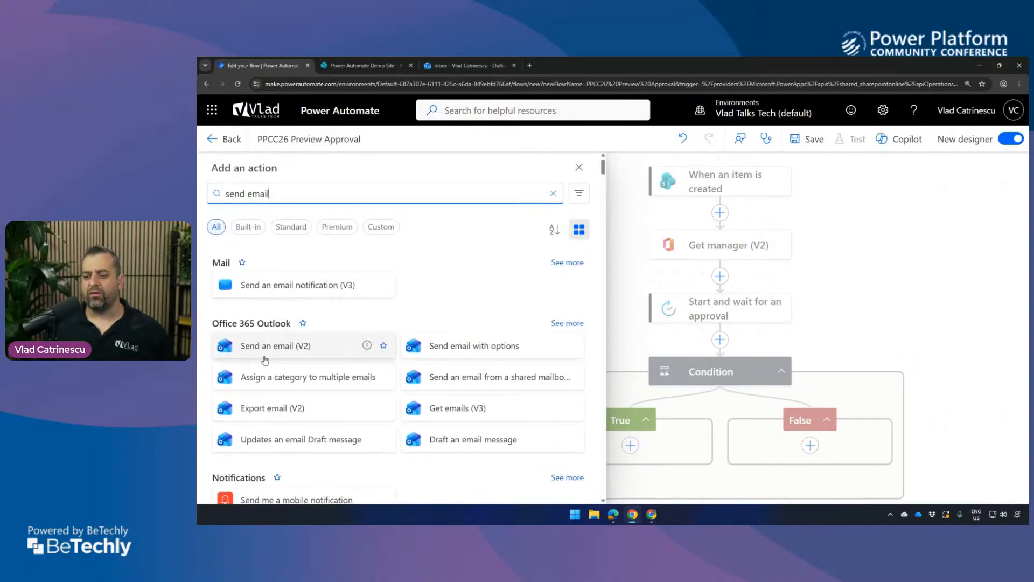
pyautogui.click(266, 355)
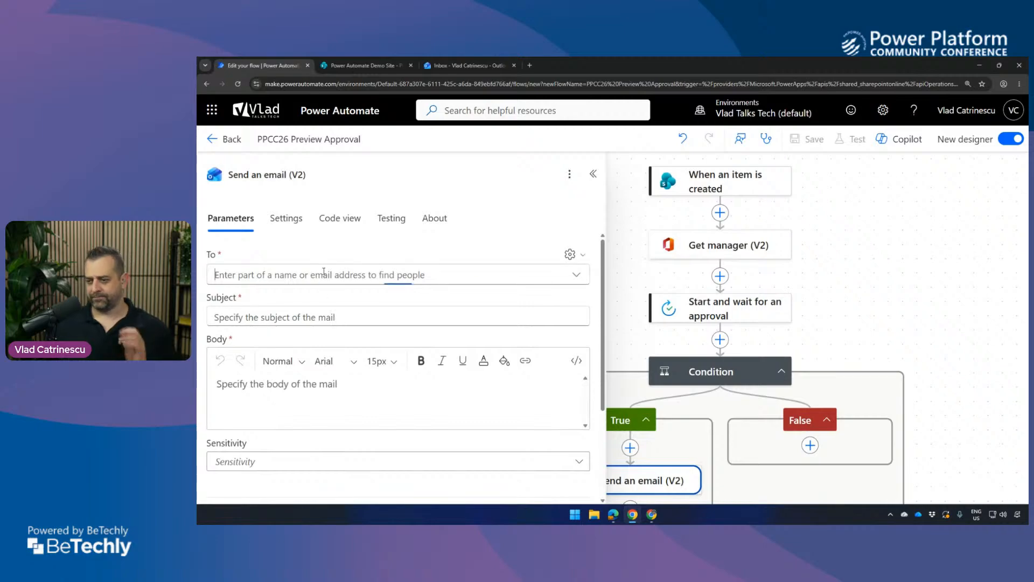
# Set the email's To recipient, as a custom value, to the trigger's dynamic value Created By Email.
pyautogui.click(570, 254)
pyautogui.click(530, 274)
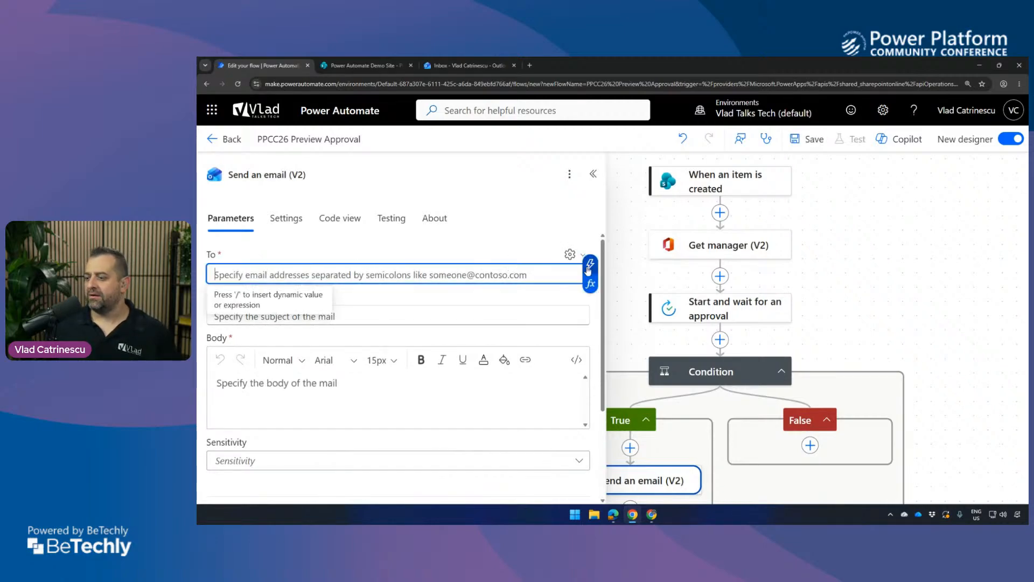
pyautogui.click(591, 264)
pyautogui.write('crea')
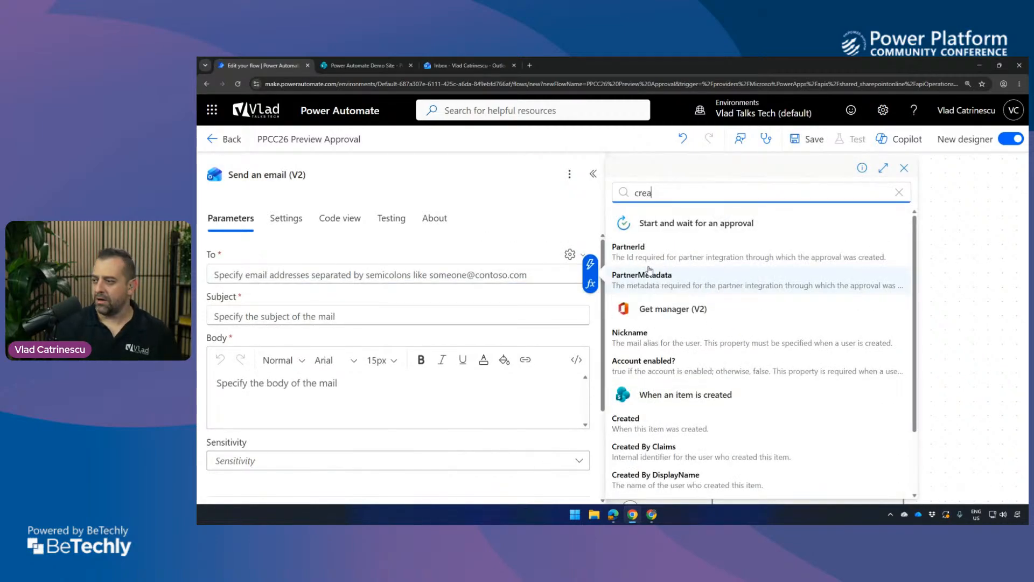
pyautogui.write('ted by eam')
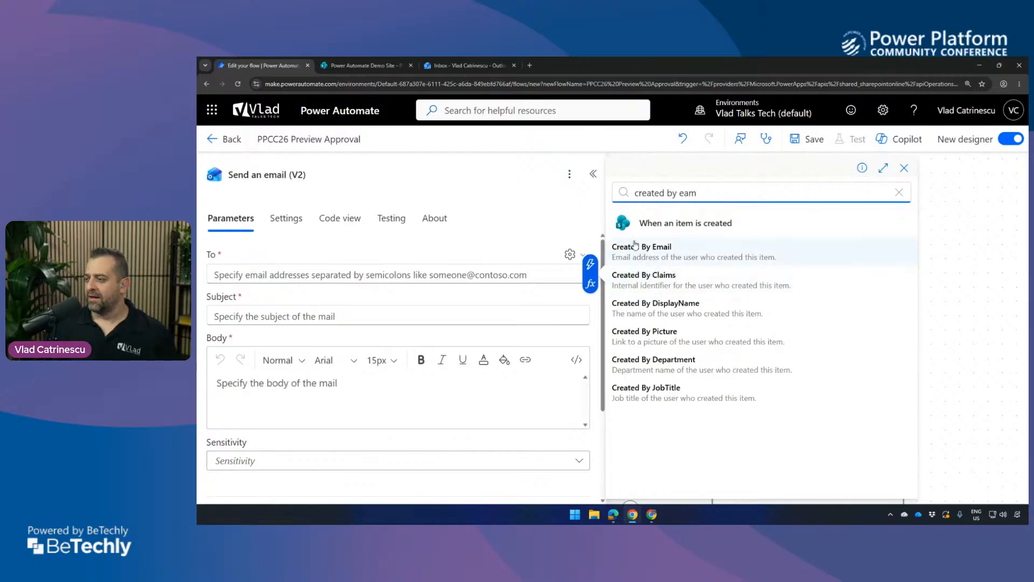
pyautogui.click(637, 246)
# Set the True branch email's subject to "Yay your purchase has been approved!".
pyautogui.click(239, 310)
pyautogui.write('Y')
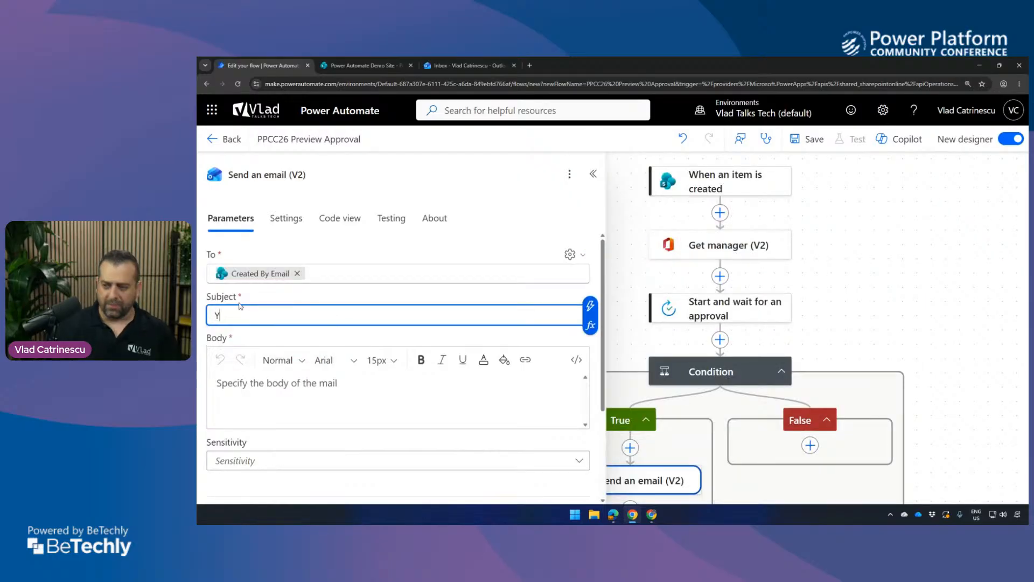
pyautogui.write('ay your purchase has been approved!')
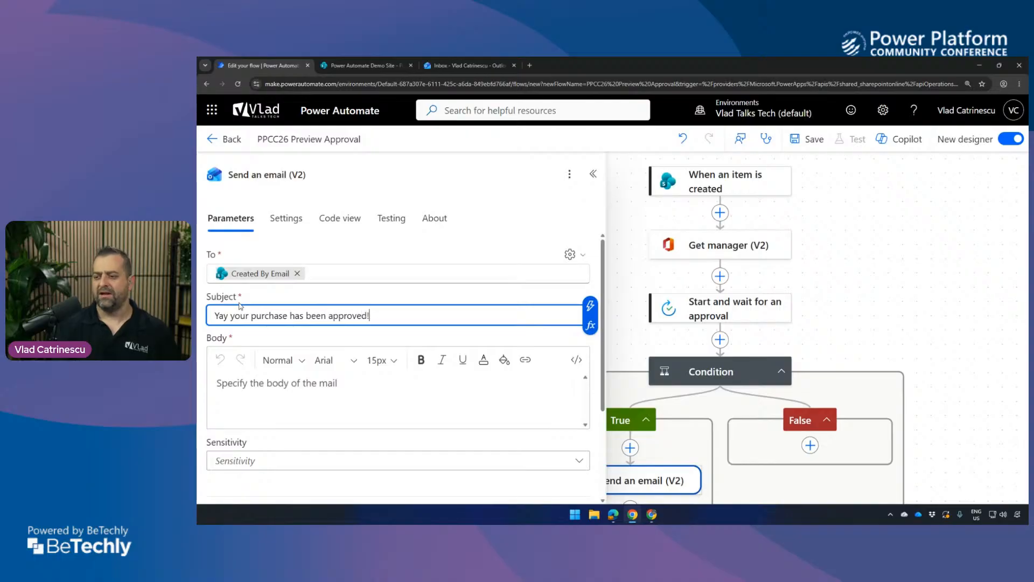
# Write the email body as "You can now go and purchase" followed by the trigger's dynamic value Title and an exclamation mark.
pyautogui.click(248, 397)
pyautogui.write('You can now go and purch')
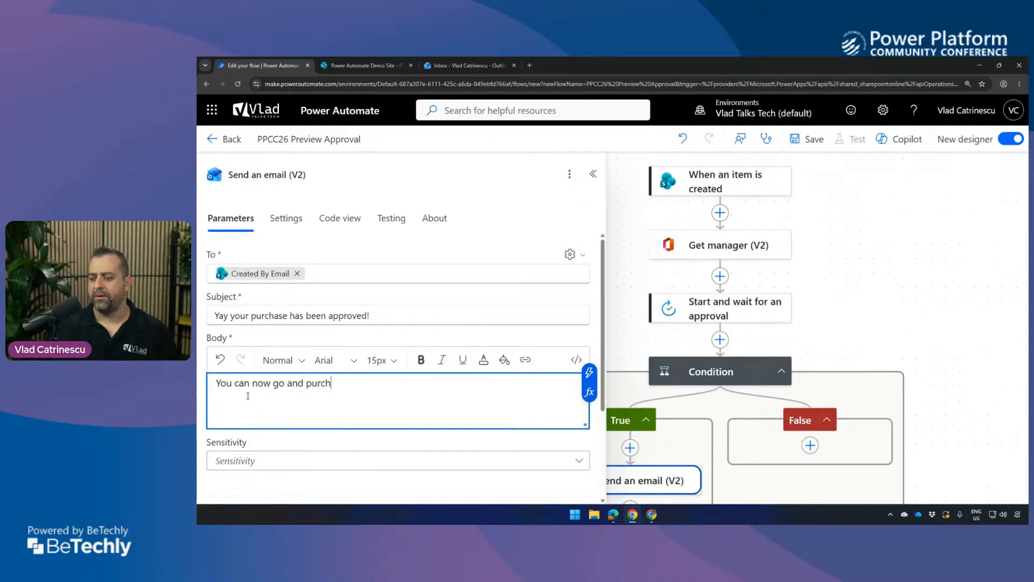
pyautogui.write('ase')
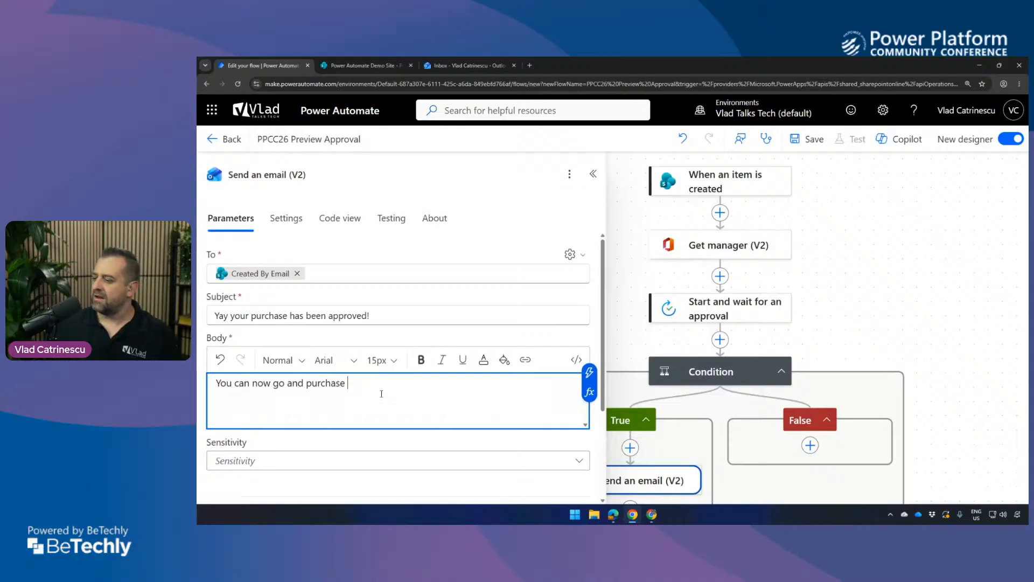
pyautogui.click(590, 372)
pyautogui.write('title')
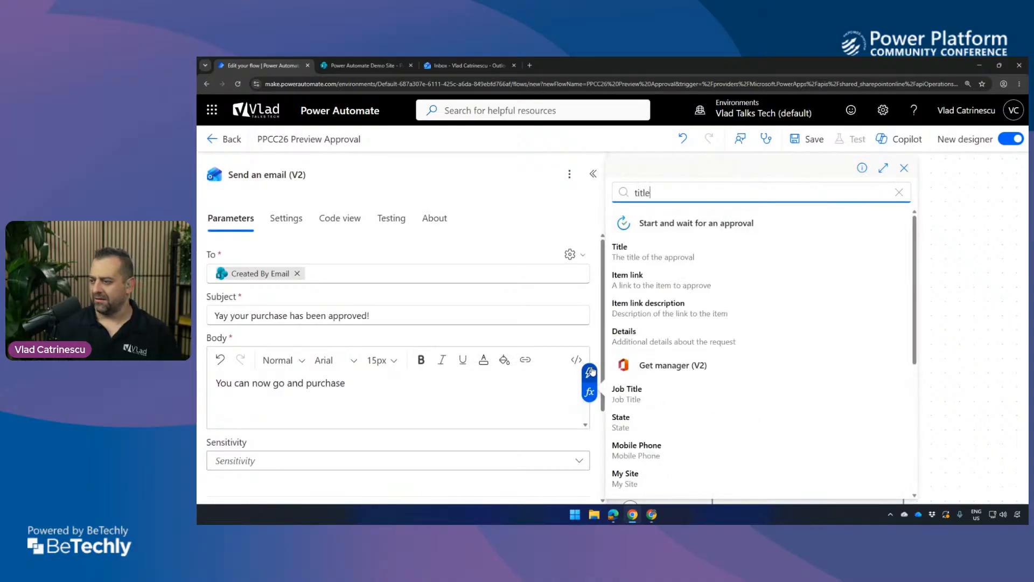
pyautogui.scroll(-5, 679, 380)
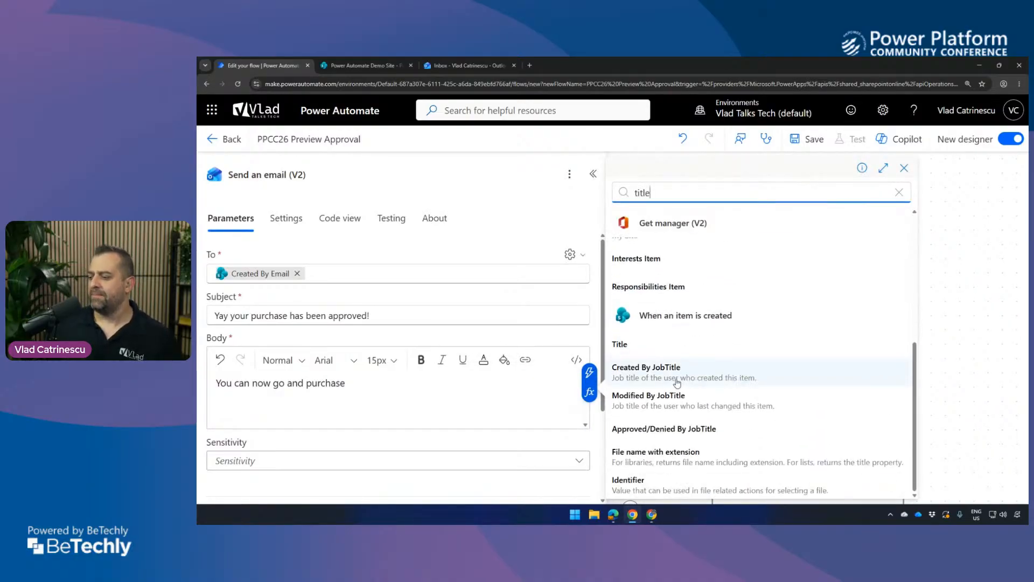
pyautogui.click(629, 345)
pyautogui.write('!')
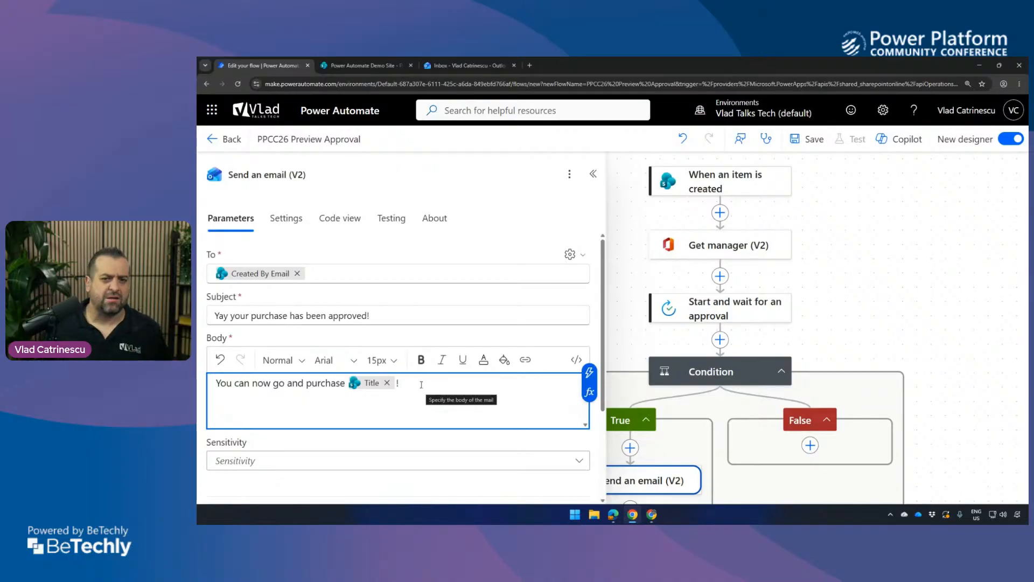
pyautogui.click(572, 361)
pyautogui.click(575, 362)
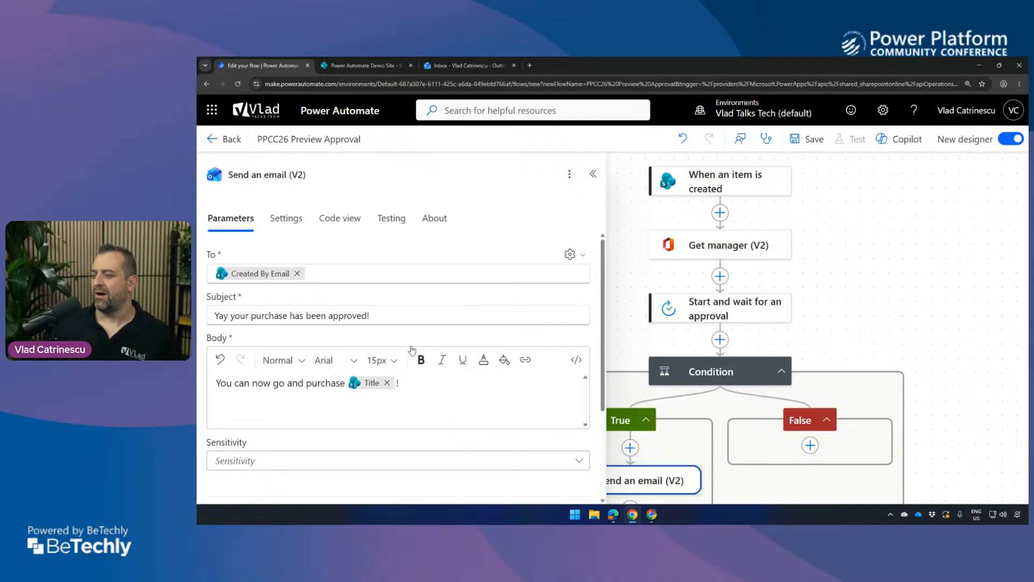
# Copy the True branch's Send an email (V2) action and paste it into the False branch, allowing clipboard access.
pyautogui.click(861, 347)
pyautogui.moveTo(861, 347); pyautogui.dragTo(775, 152)
pyautogui.rightClick(537, 291)
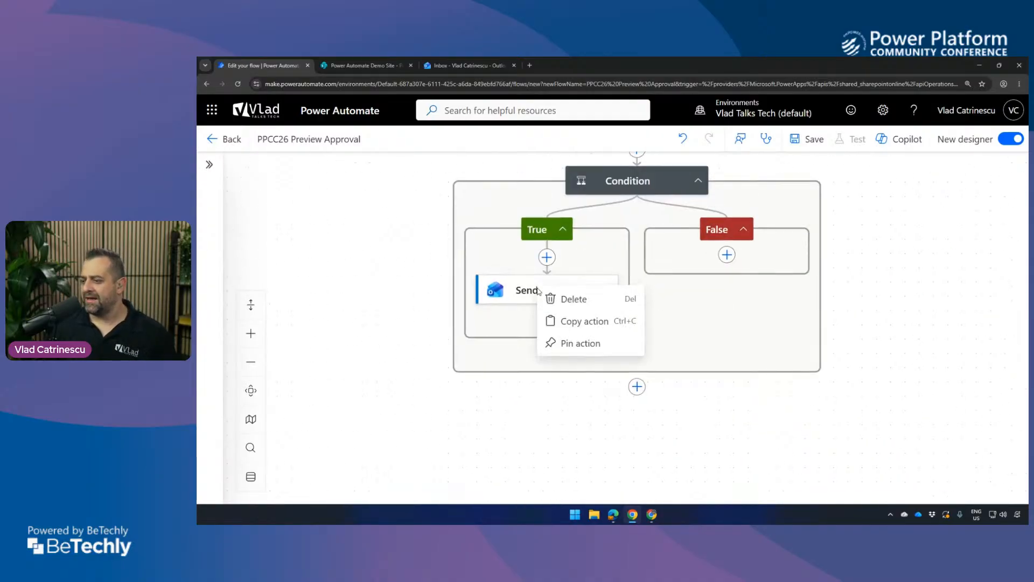
pyautogui.click(574, 324)
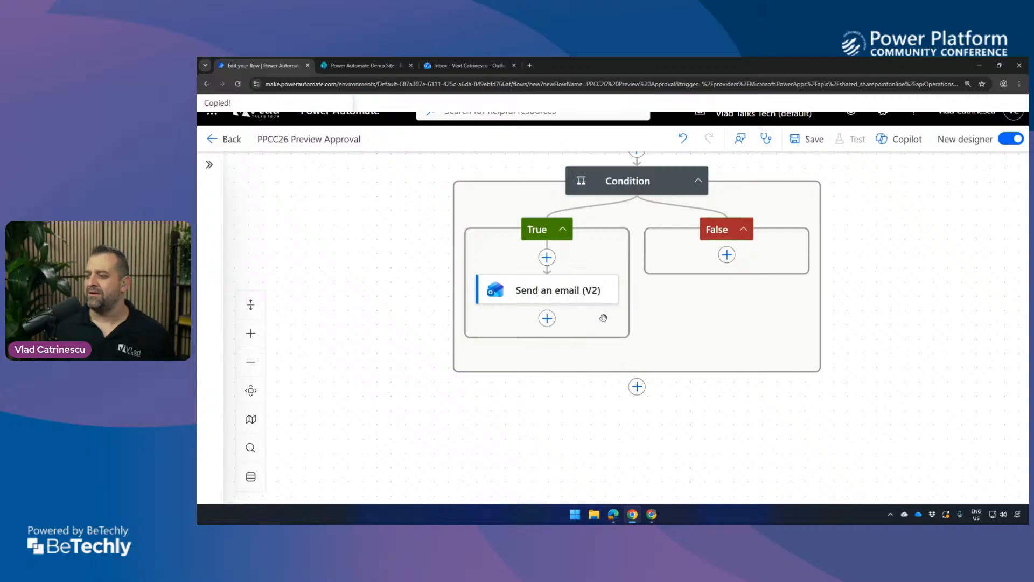
pyautogui.click(727, 255)
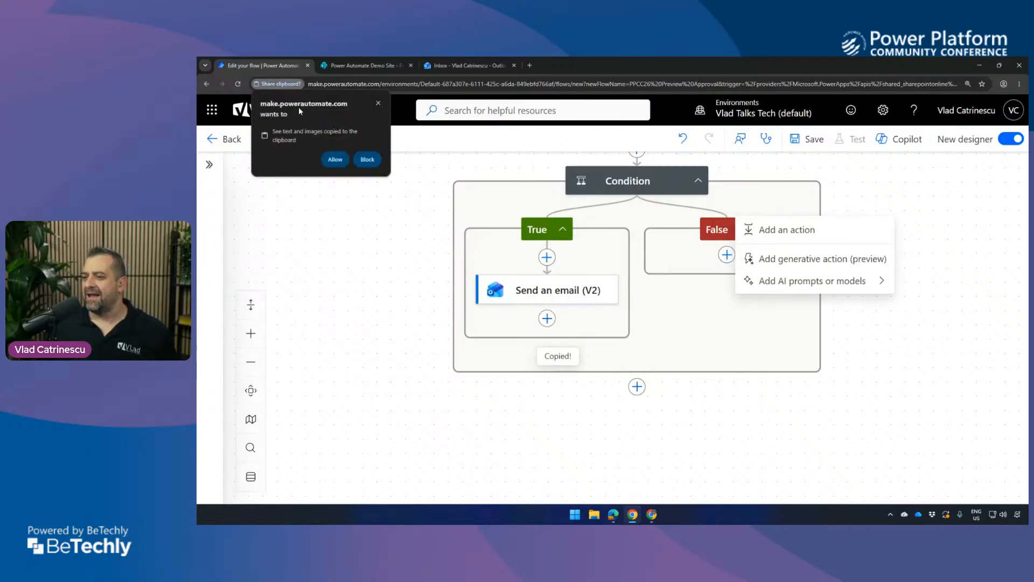
pyautogui.click(329, 157)
pyautogui.click(727, 255)
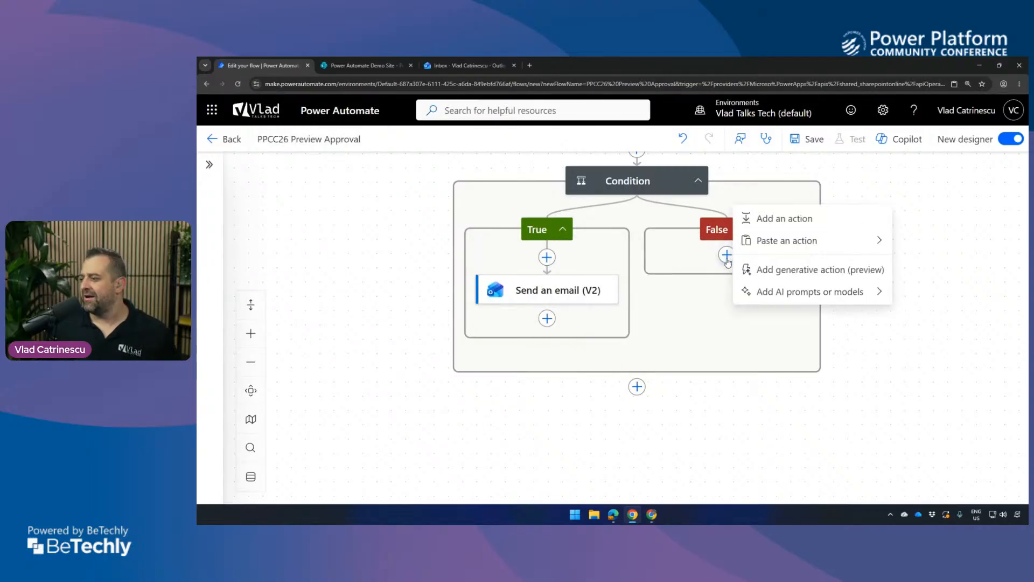
pyautogui.click(796, 241)
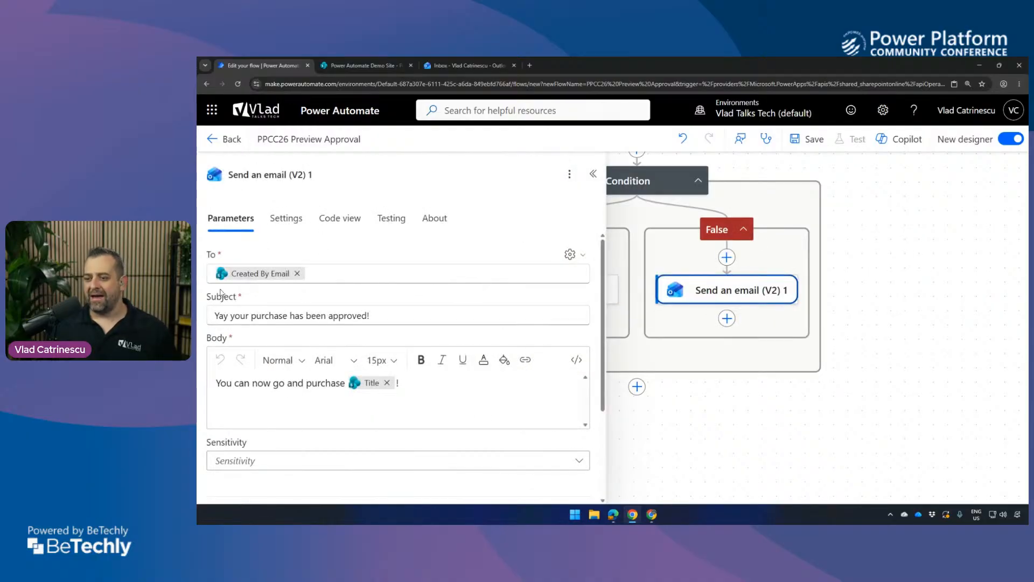
# Change the False branch email's subject to "Oh no your purchase has been denied !".
pyautogui.click(218, 315)
pyautogui.doubleClick(219, 315)
pyautogui.write('Oh no')
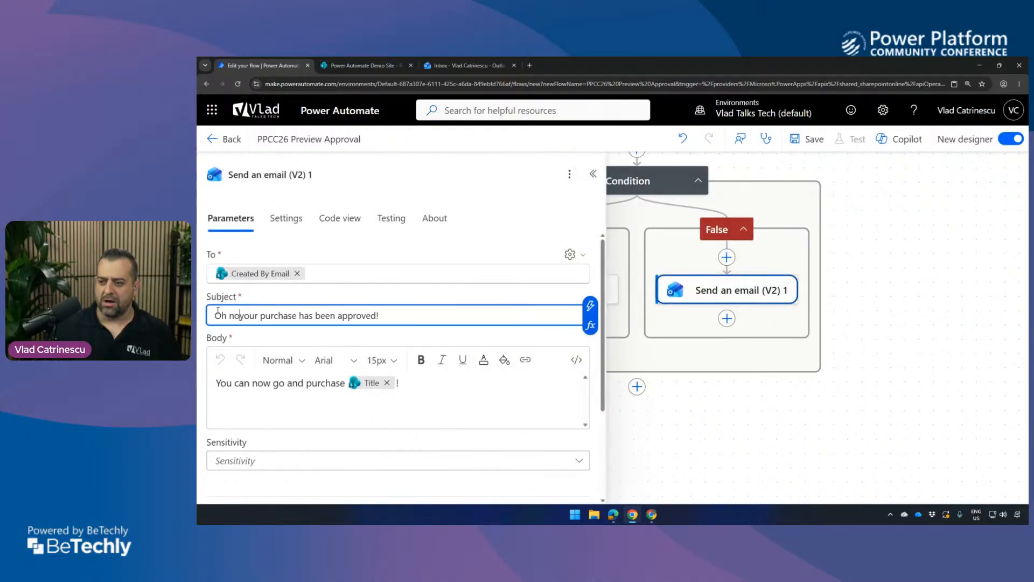
pyautogui.doubleClick(352, 317)
pyautogui.write('denied')
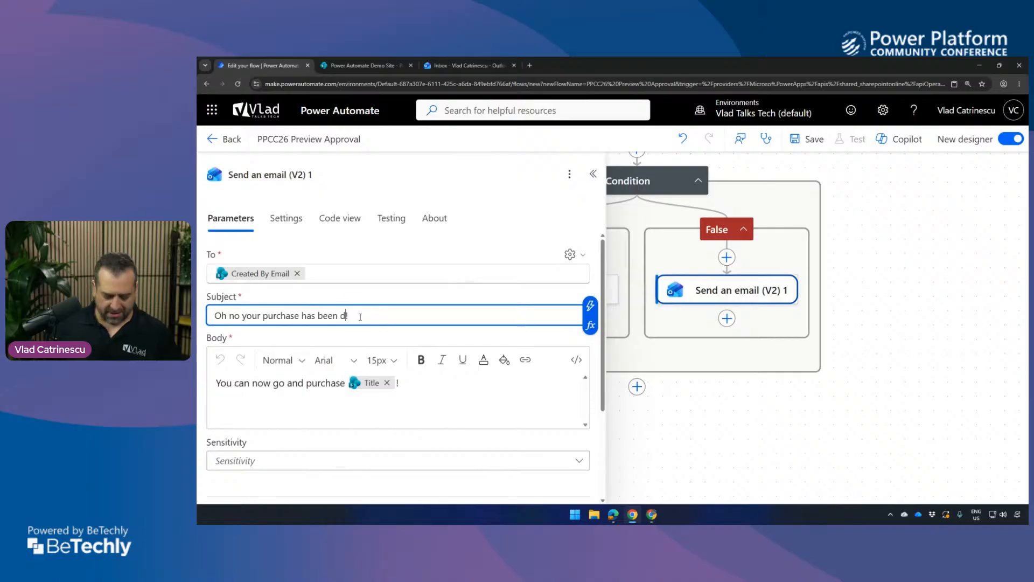
# Replace the False branch email's body with "Please talk to your manager (" followed by Get manager's dynamic value Display Name.
pyautogui.click(347, 384)
pyautogui.hotkey('ctrl', 'a')
pyautogui.write('P')
pyautogui.write('lease tal kto')
pyautogui.write('k to your manager')
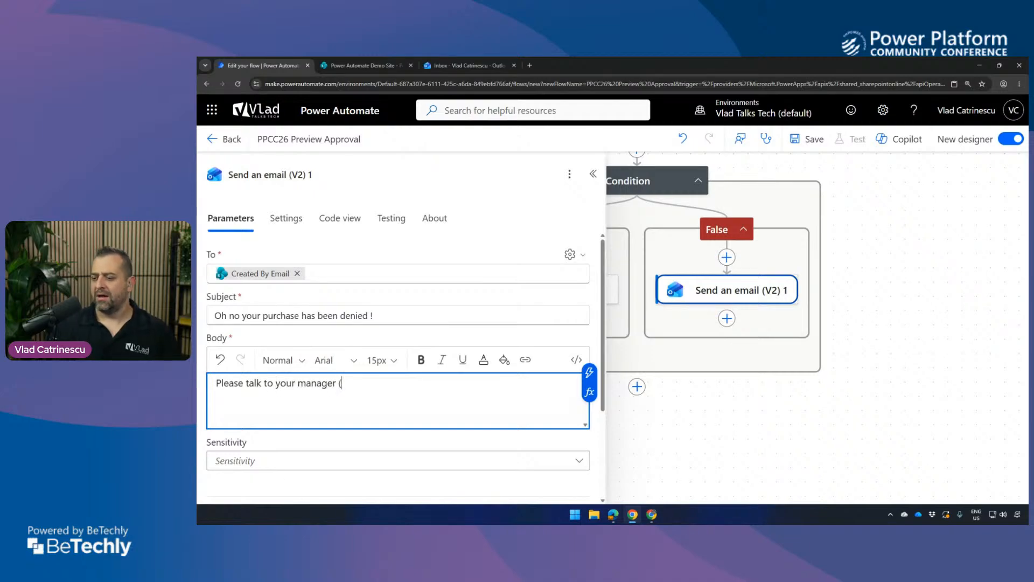
pyautogui.click(590, 371)
pyautogui.write('display')
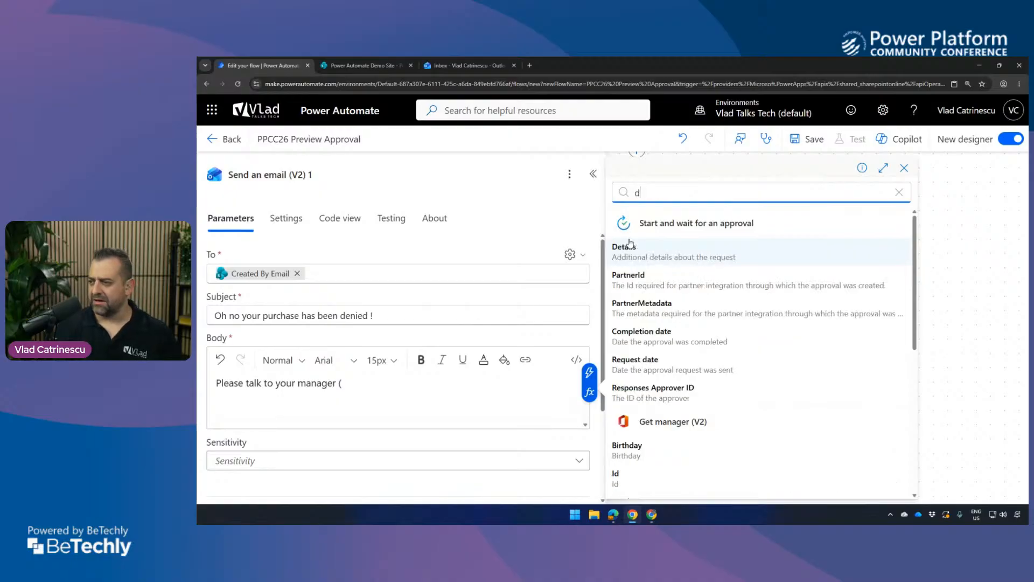
pyautogui.click(622, 247)
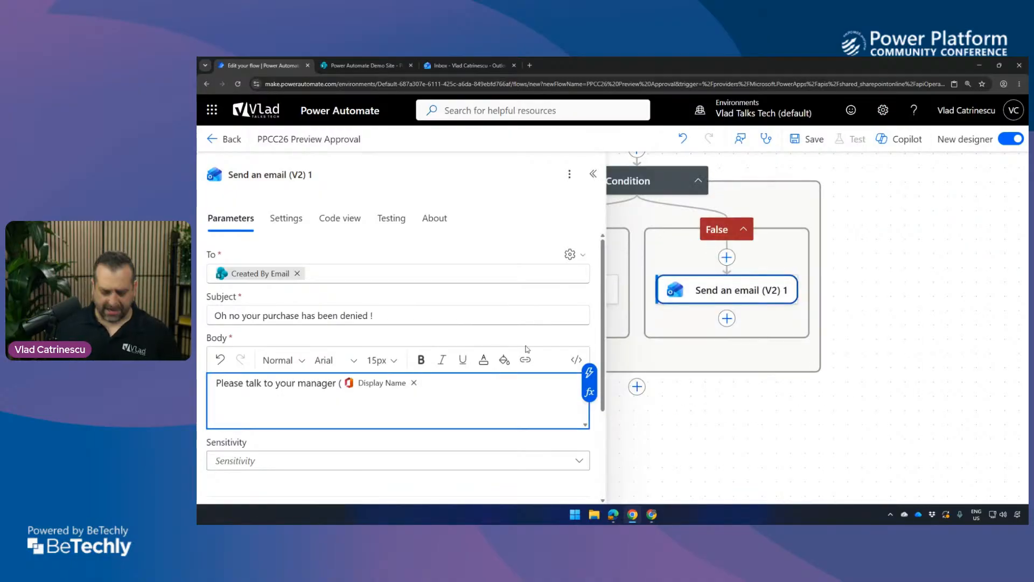
# Continue the body with ") and ask them why they denied" followed by the trigger's dynamic value Title and a period.
pyautogui.write(') and ask th')
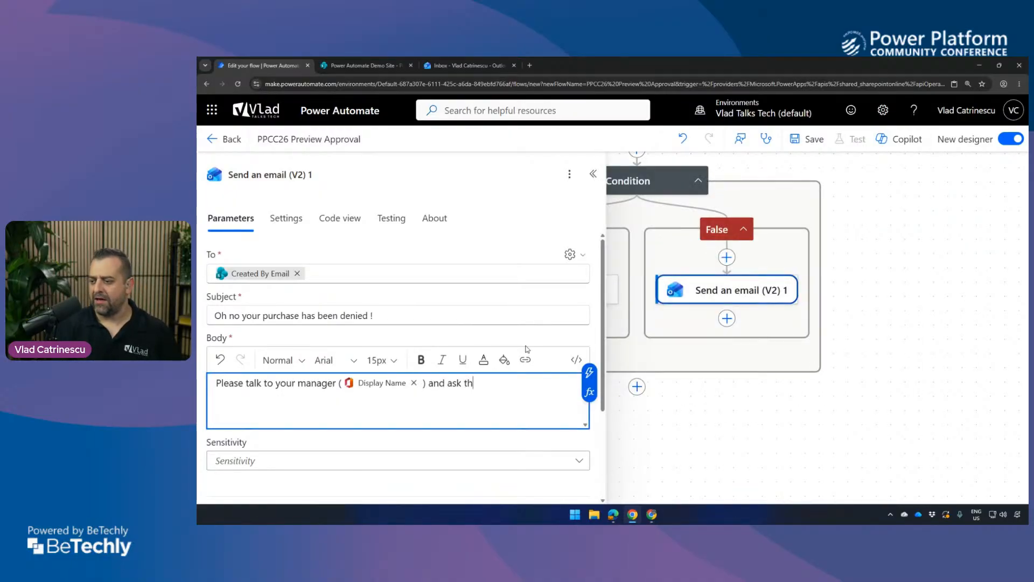
pyautogui.write('em why they denied')
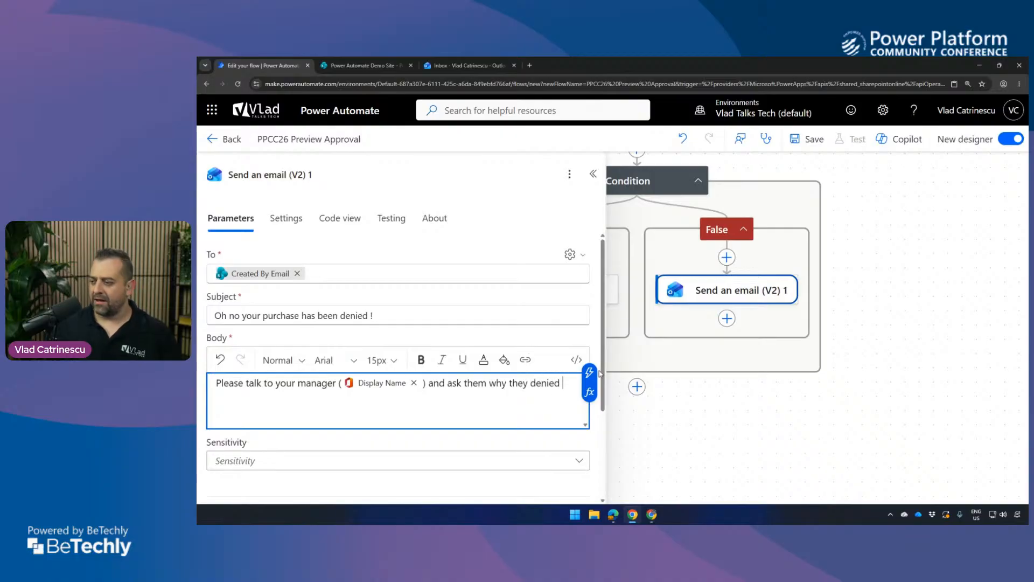
pyautogui.click(590, 372)
pyautogui.write('title')
pyautogui.scroll(-5, 695, 378)
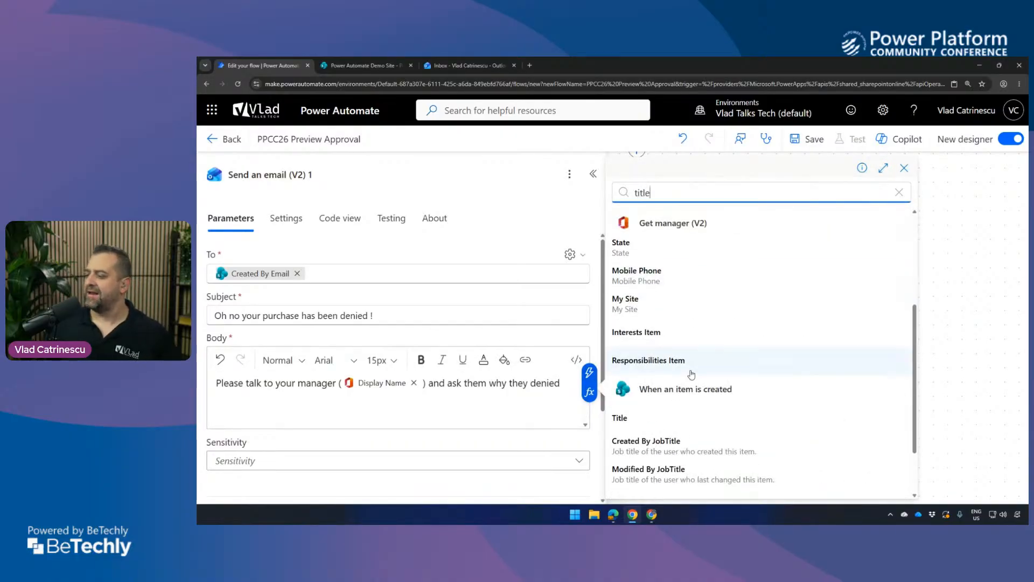
pyautogui.click(635, 339)
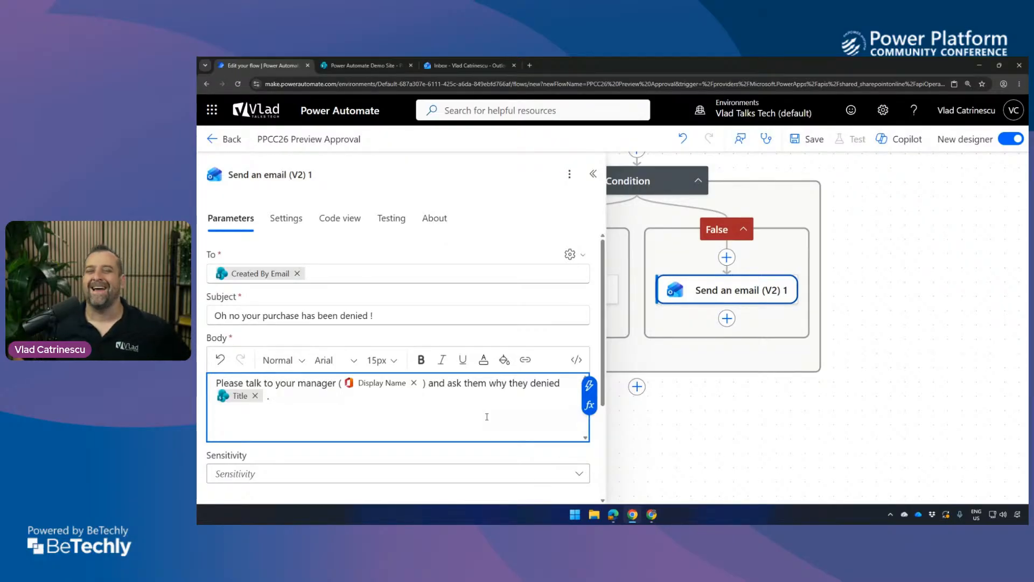
# Add the CC advanced parameter to the False branch email.
pyautogui.scroll(-3, 529, 335)
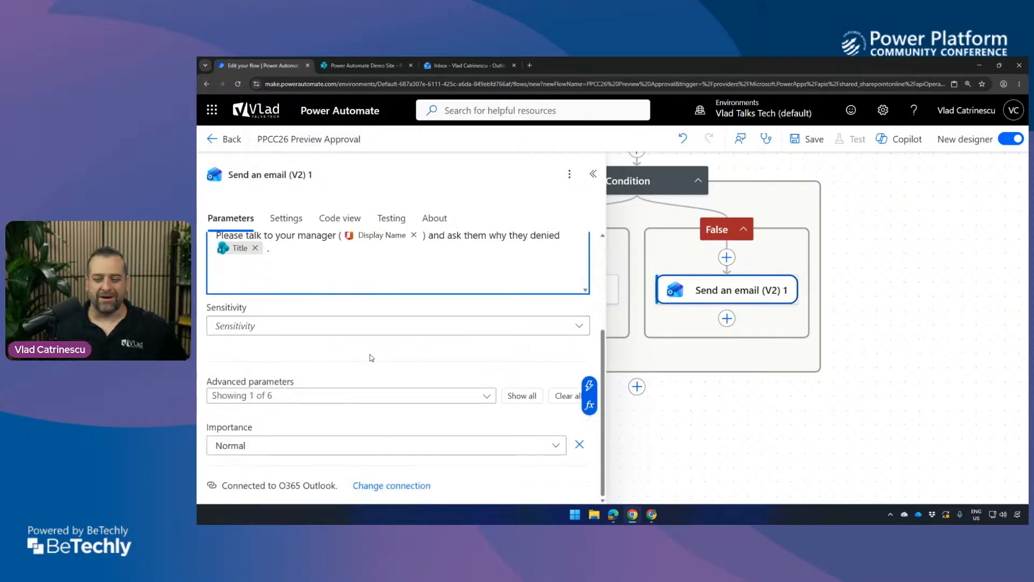
pyautogui.click(305, 396)
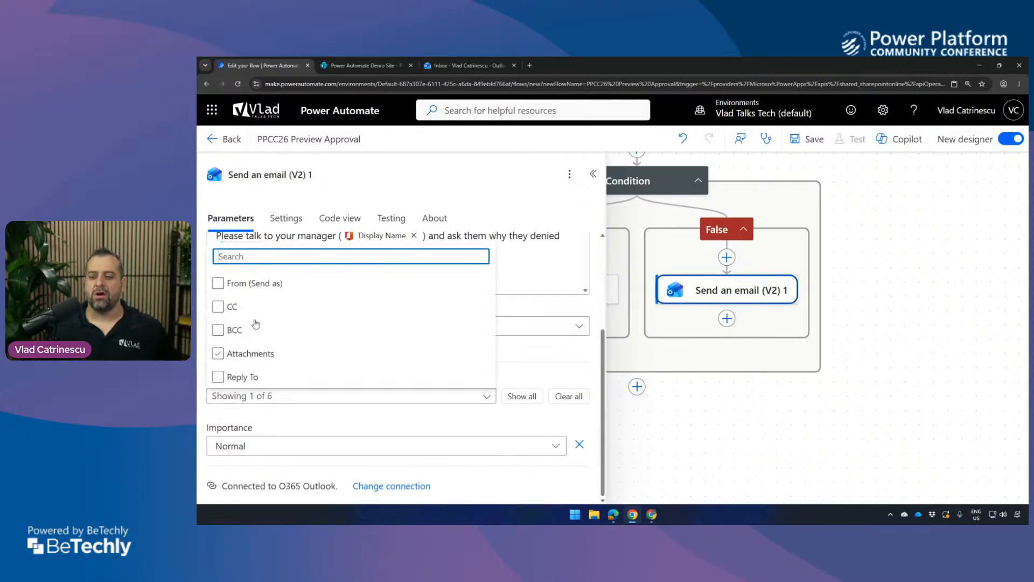
pyautogui.click(200, 371)
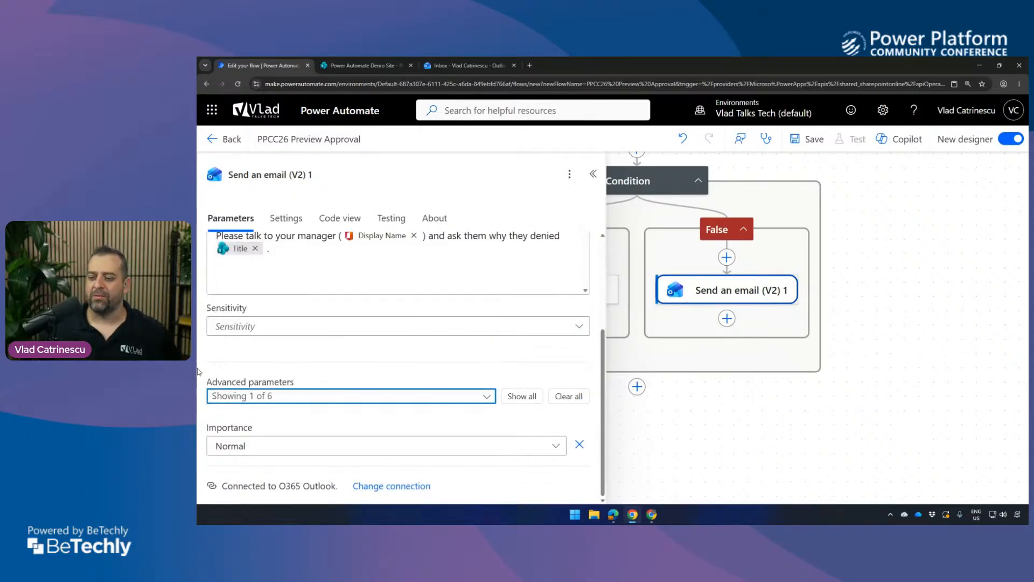
pyautogui.click(233, 397)
pyautogui.click(220, 307)
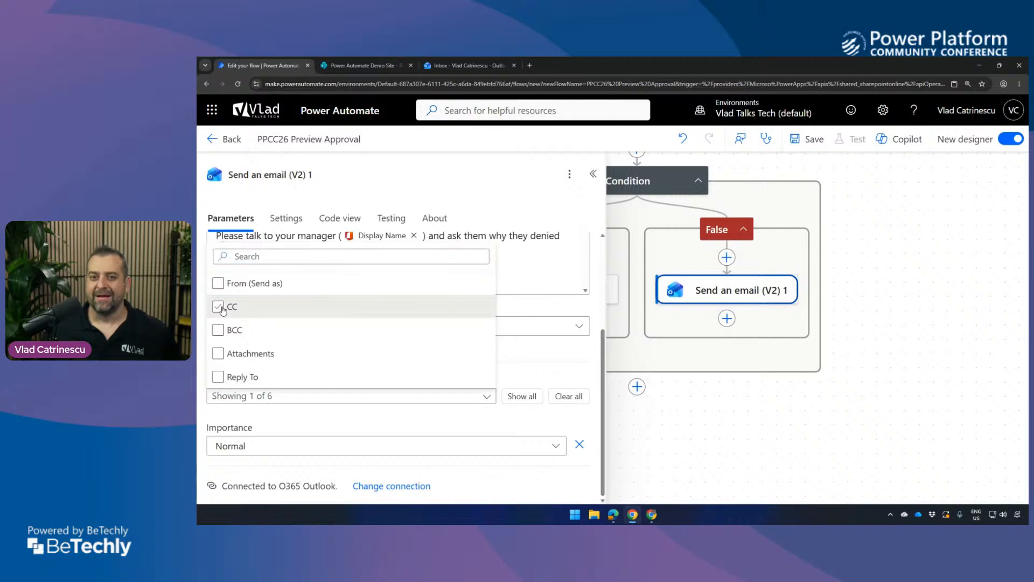
pyautogui.click(280, 410)
# Set the denial email's CC, as a custom value, to Get manager's dynamic value Mail.
pyautogui.scroll(-1, 277, 409)
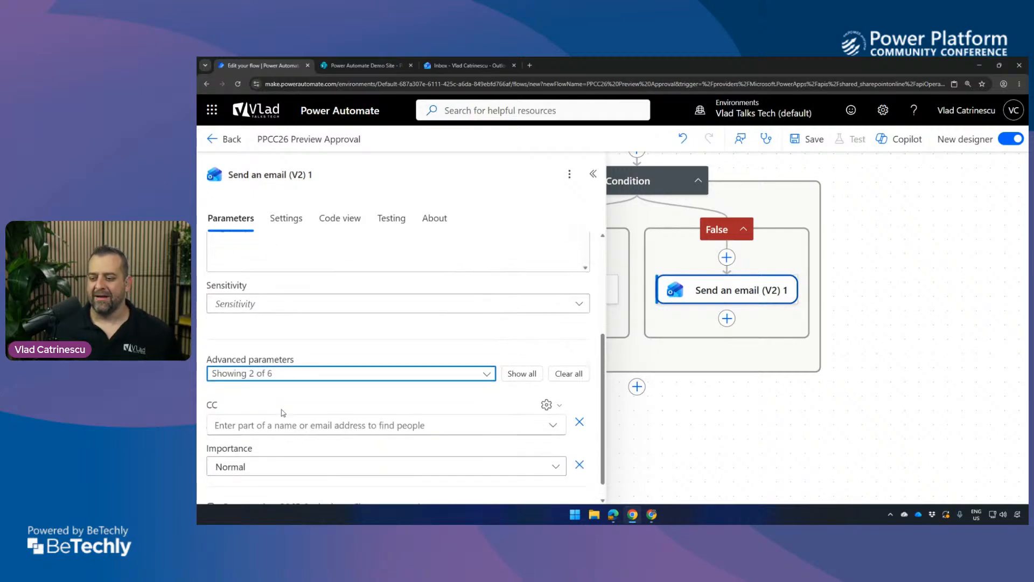
pyautogui.click(271, 399)
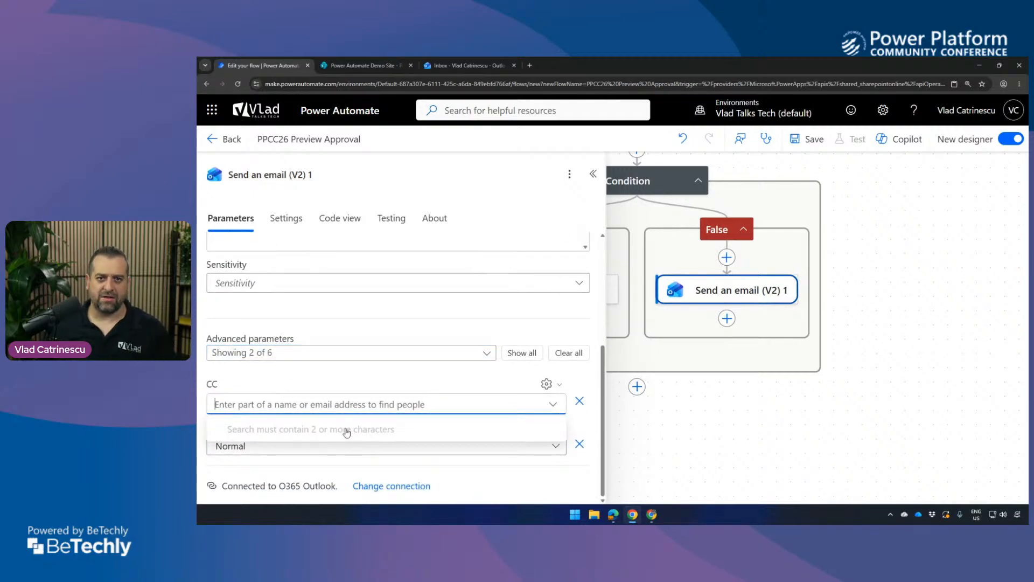
pyautogui.click(547, 384)
pyautogui.click(549, 406)
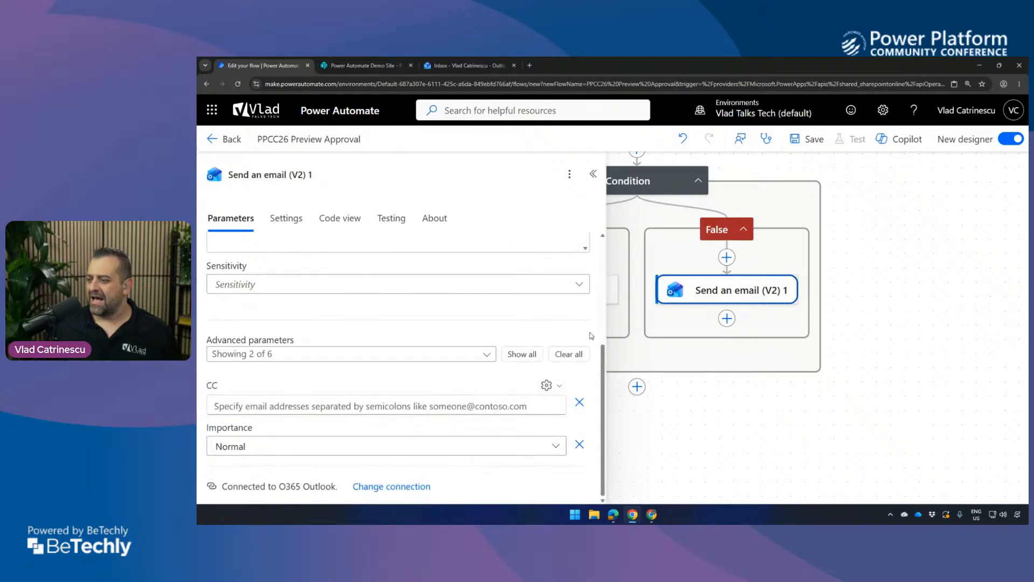
pyautogui.click(556, 405)
pyautogui.click(565, 403)
pyautogui.write('mail')
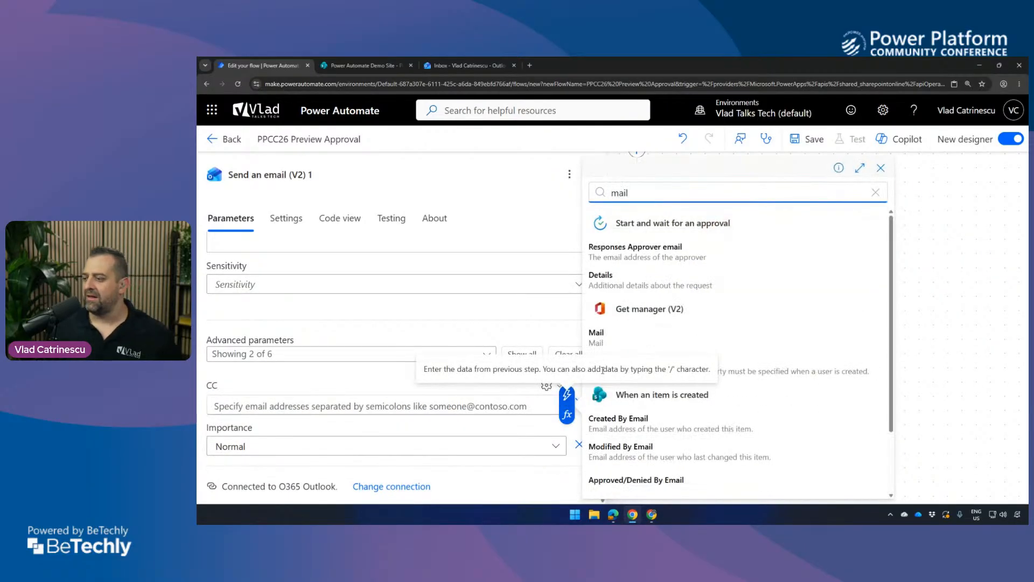
pyautogui.click(628, 333)
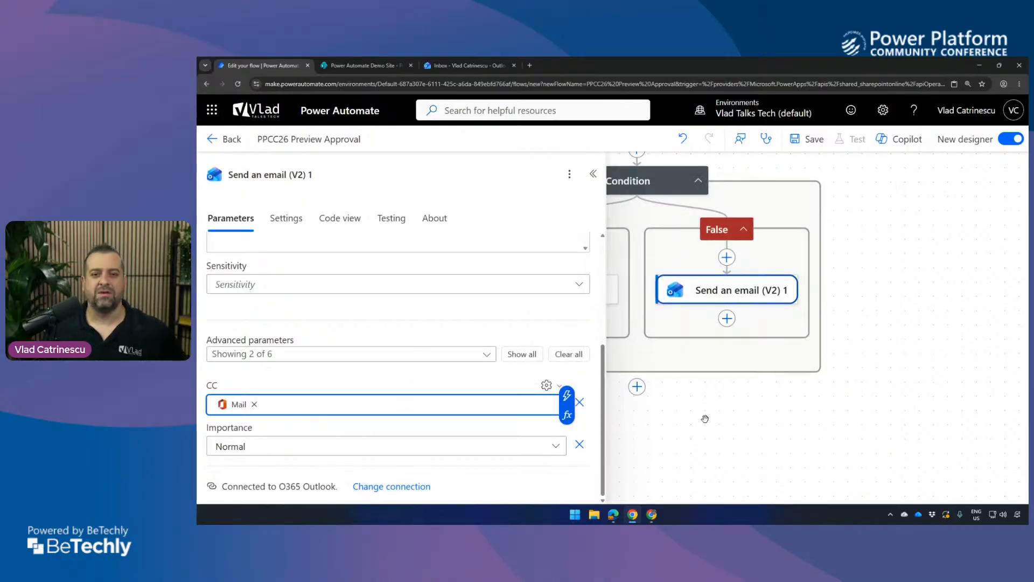
pyautogui.click(691, 420)
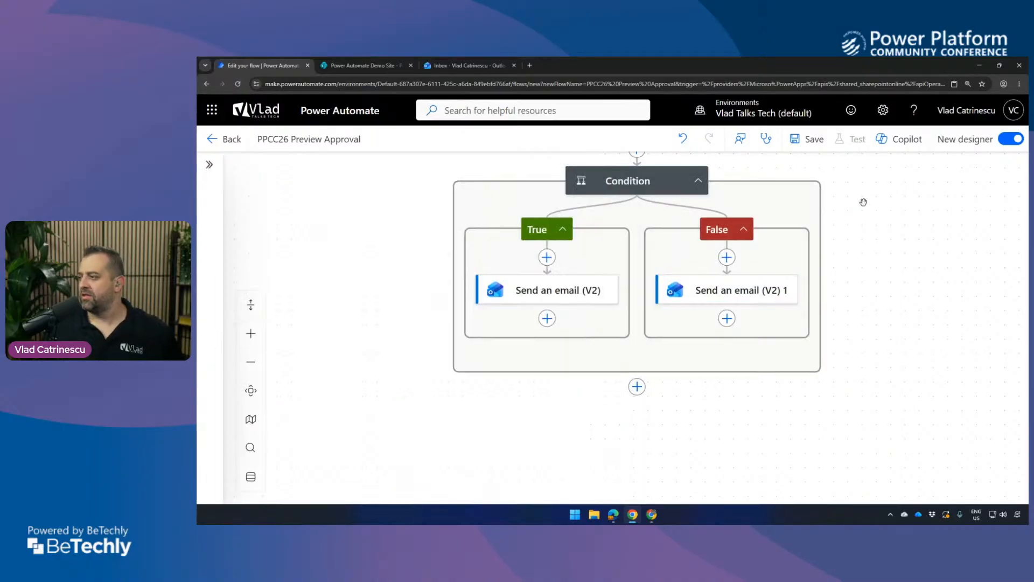
# Save the PPCC26 Preview Approval flow and return to its details page.
pyautogui.click(808, 139)
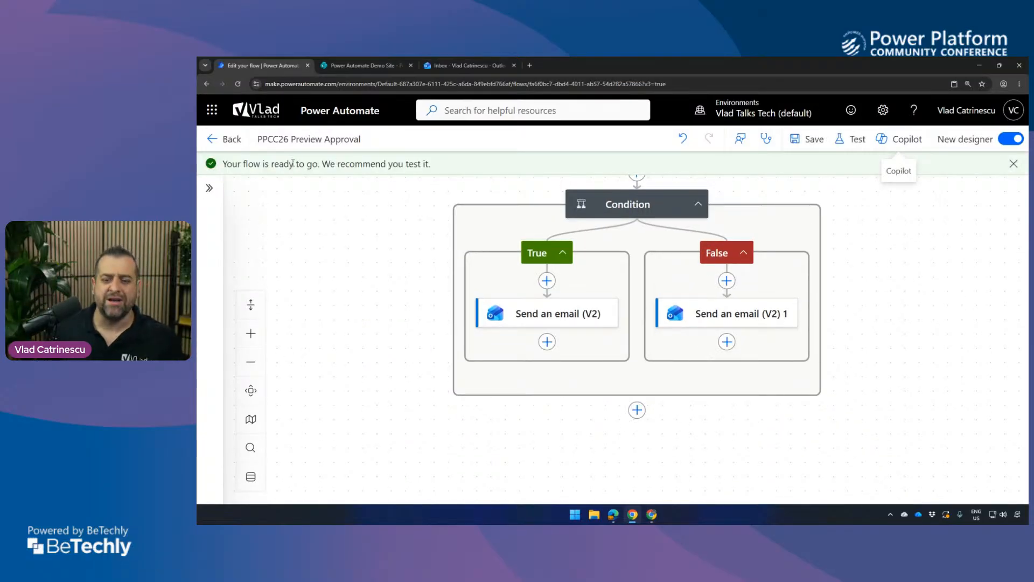
pyautogui.scroll(8, 446, 270)
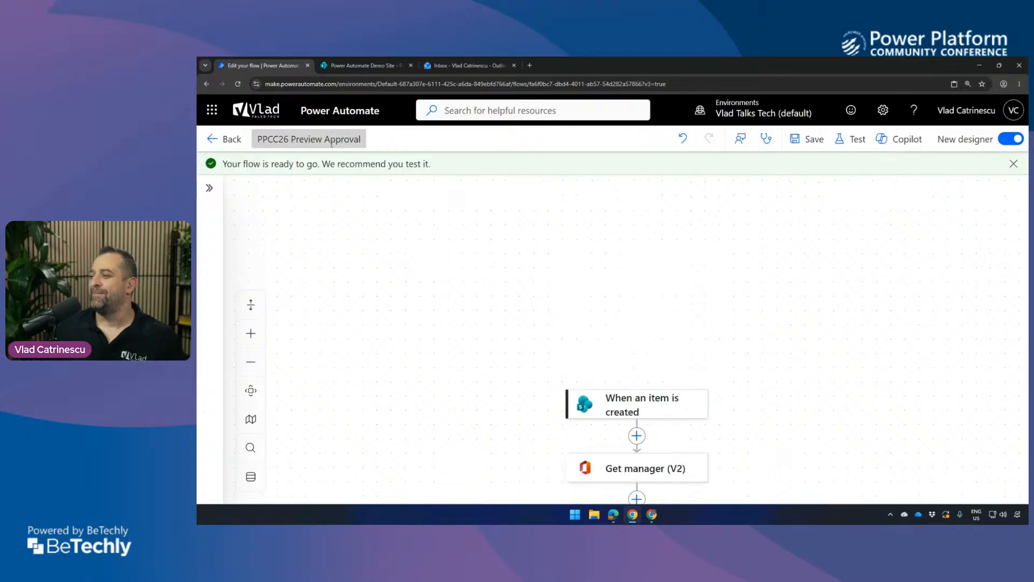
pyautogui.click(215, 141)
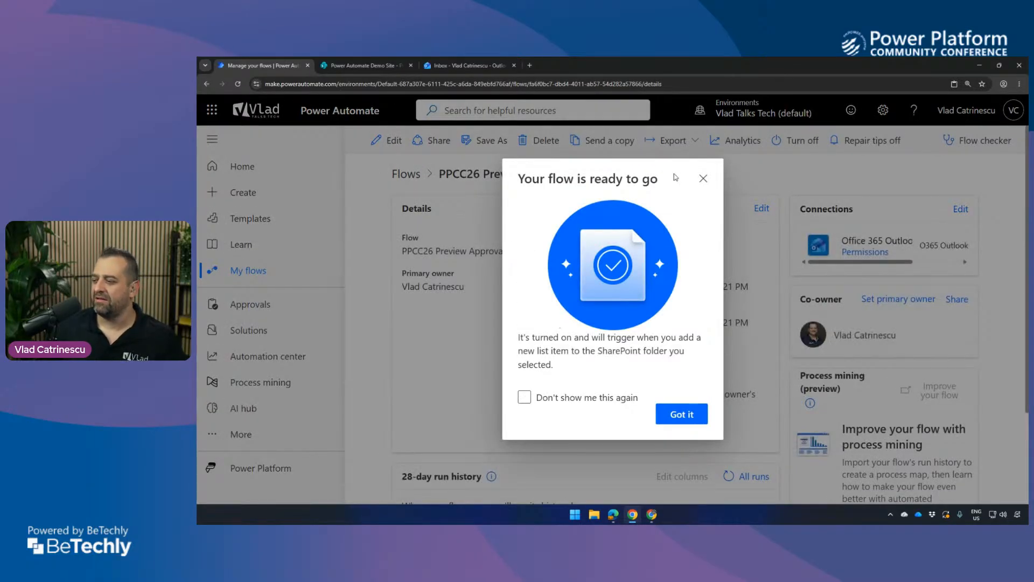
# Dismiss the flow-ready notice, switch to the SharePoint Purchase Approvals list, discard the open new-item form and reload the list.
pyautogui.click(703, 178)
pyautogui.click(364, 65)
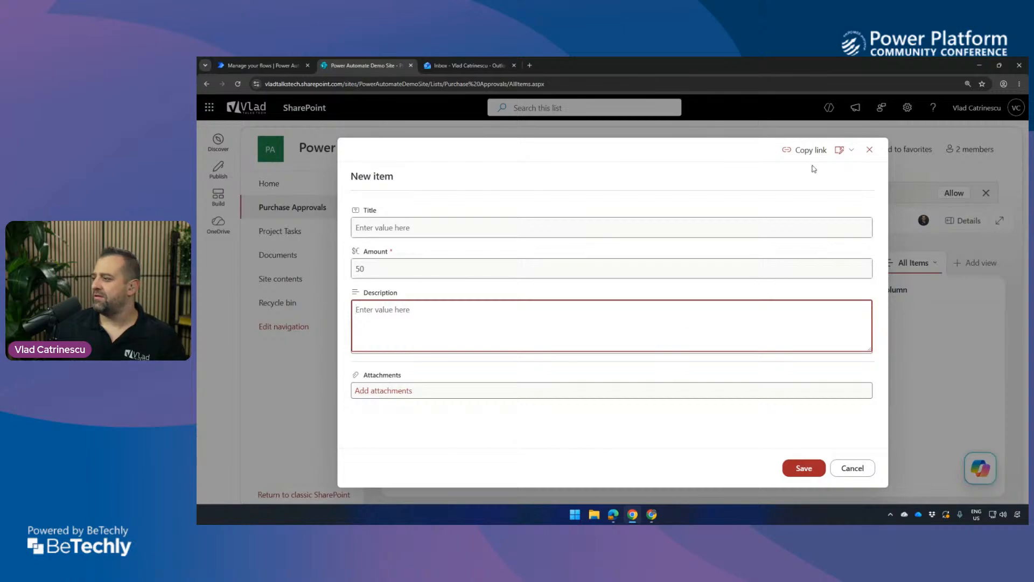
pyautogui.click(869, 149)
pyautogui.press('F5')
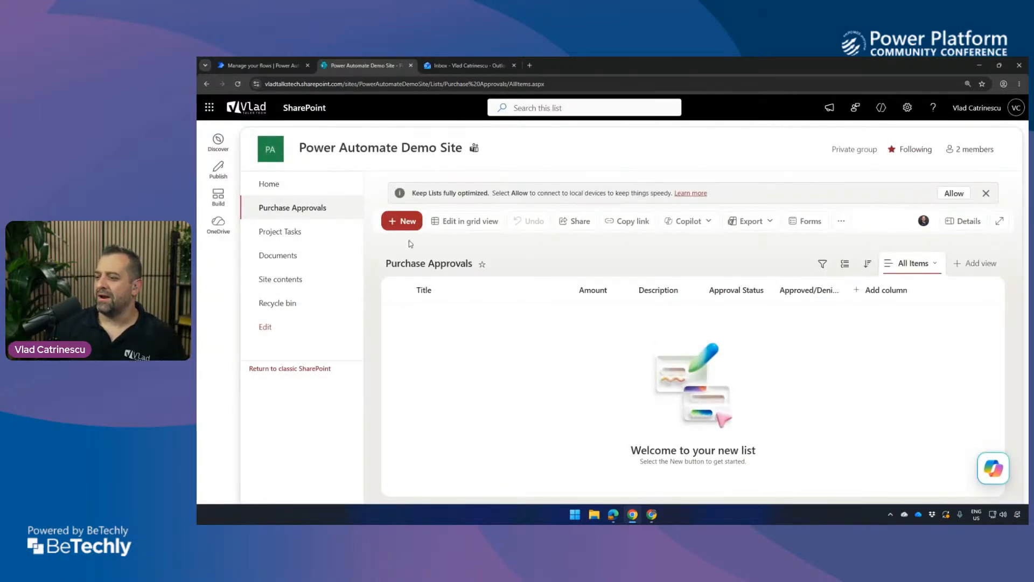
# Create and save a Purchase Approvals item titled "New Keyboard" with amount 50 and description "My old one broke".
pyautogui.click(402, 221)
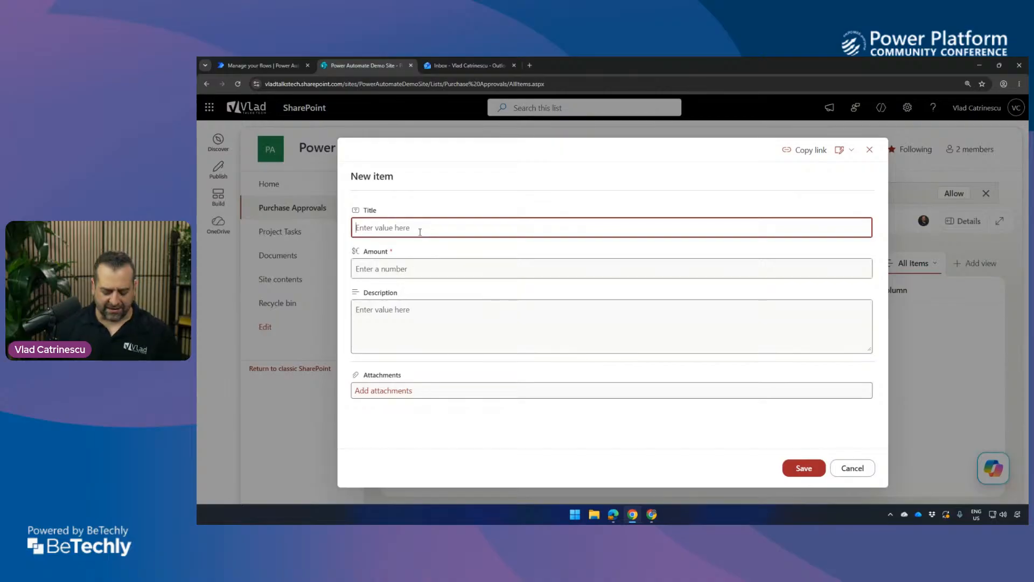
pyautogui.write('New Keyboard')
pyautogui.press('Tab')
pyautogui.write('50')
pyautogui.press('Tab')
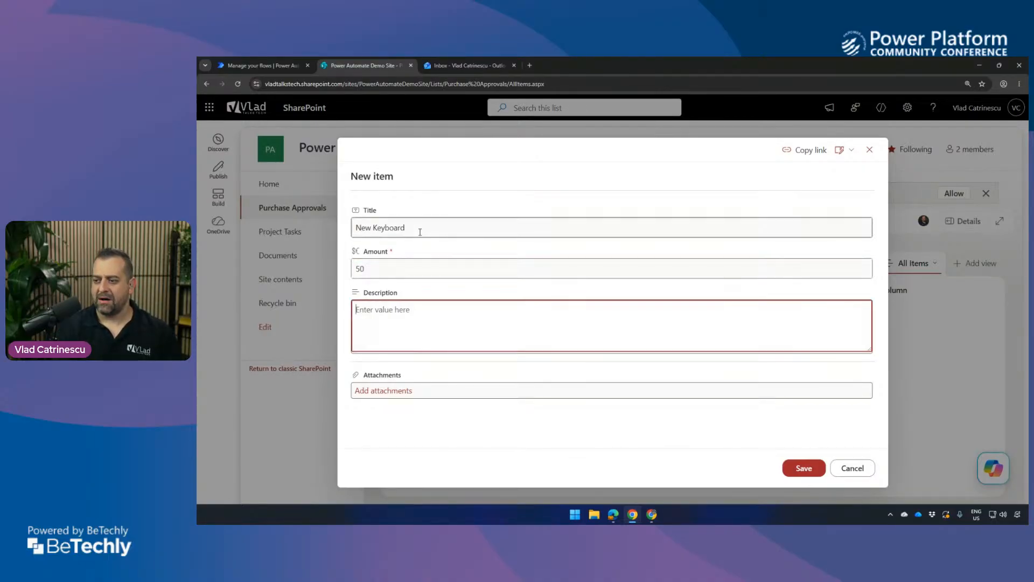
pyautogui.write('My old one broke')
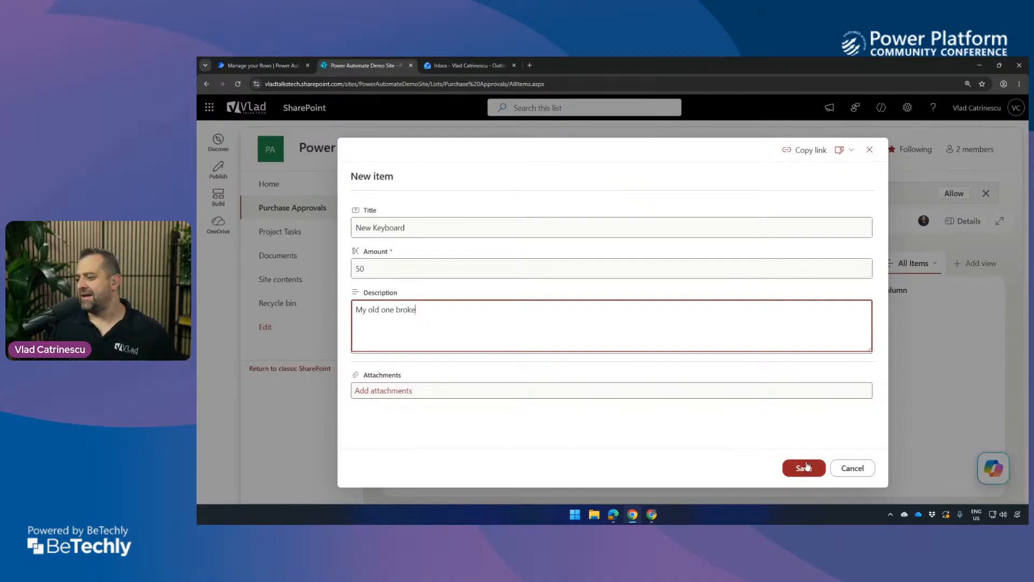
pyautogui.click(804, 467)
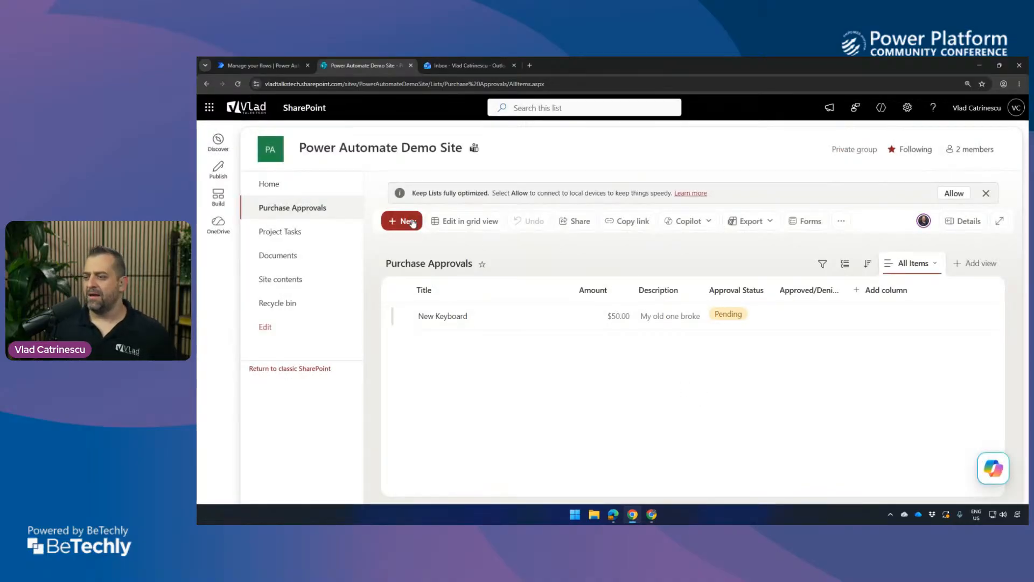
# Start another Purchase Approvals item titled "PPCC27 in Bora Bora" with an amount of 5000.
pyautogui.click(411, 222)
pyautogui.write('P')
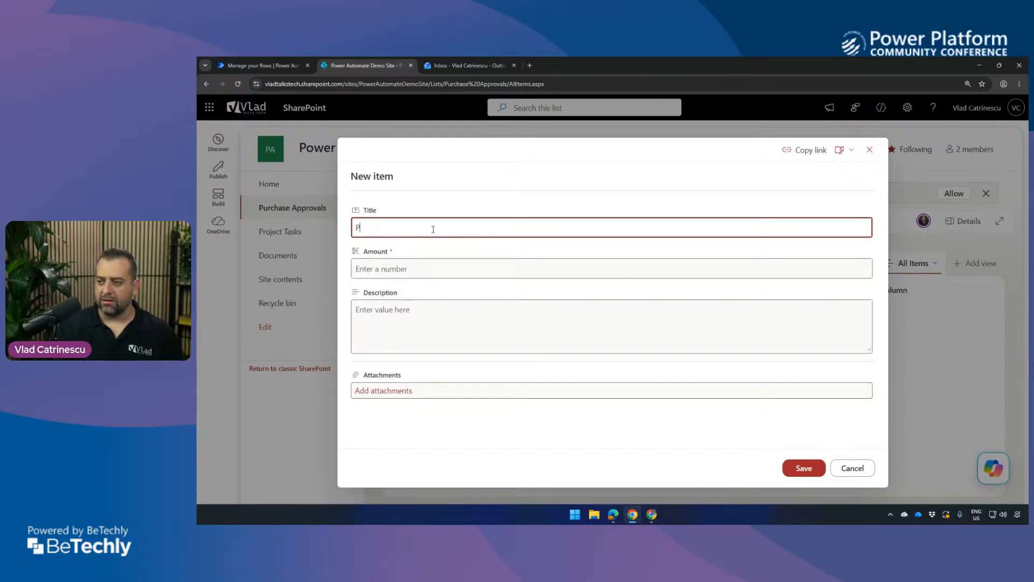
pyautogui.write('PCC27 in Bora Bora')
pyautogui.click(438, 284)
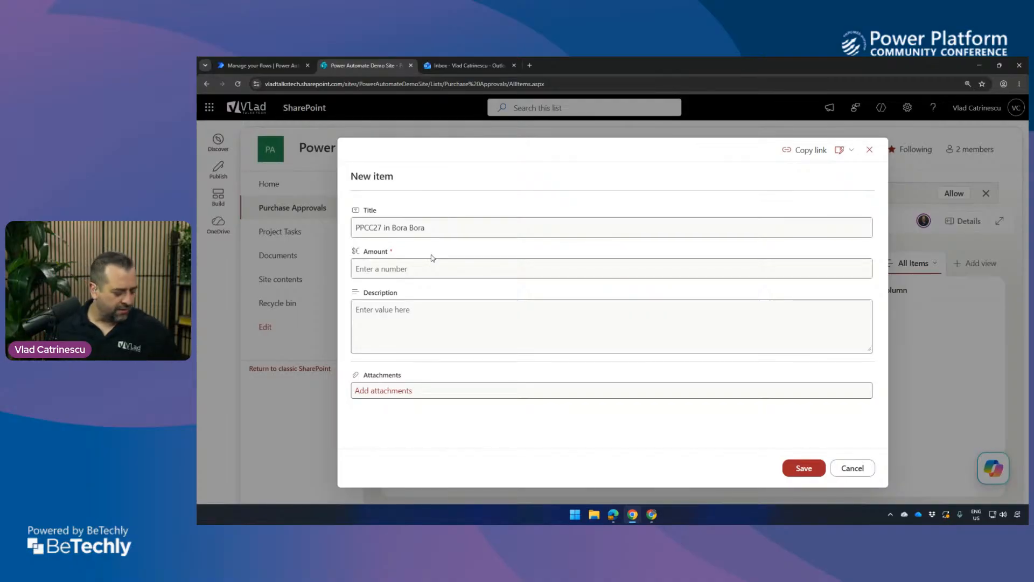
pyautogui.click(414, 264)
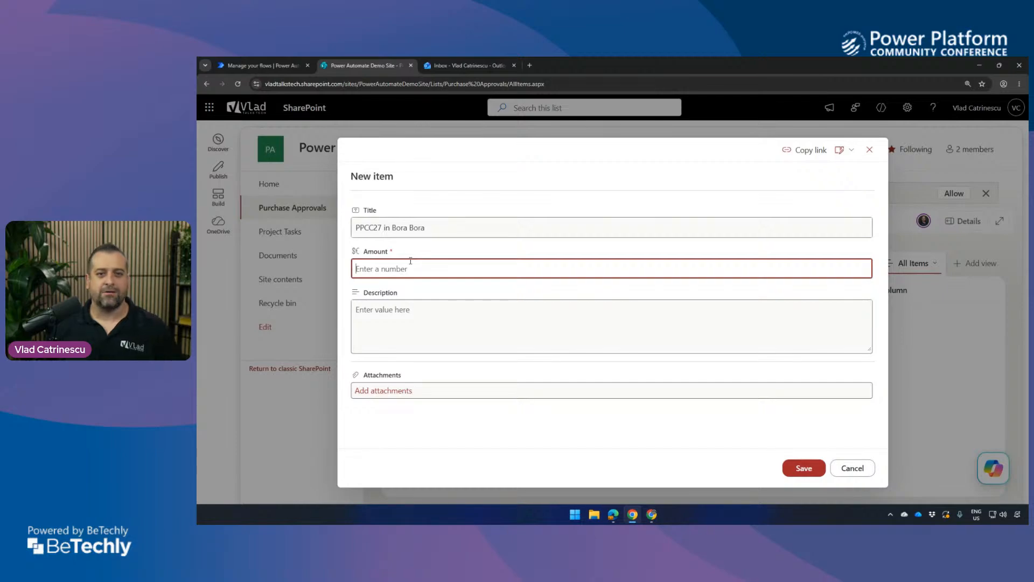
pyautogui.write('5')
pyautogui.press('BackSpace')
pyautogui.write('4')
pyautogui.press('BackSpace')
pyautogui.write('5000')
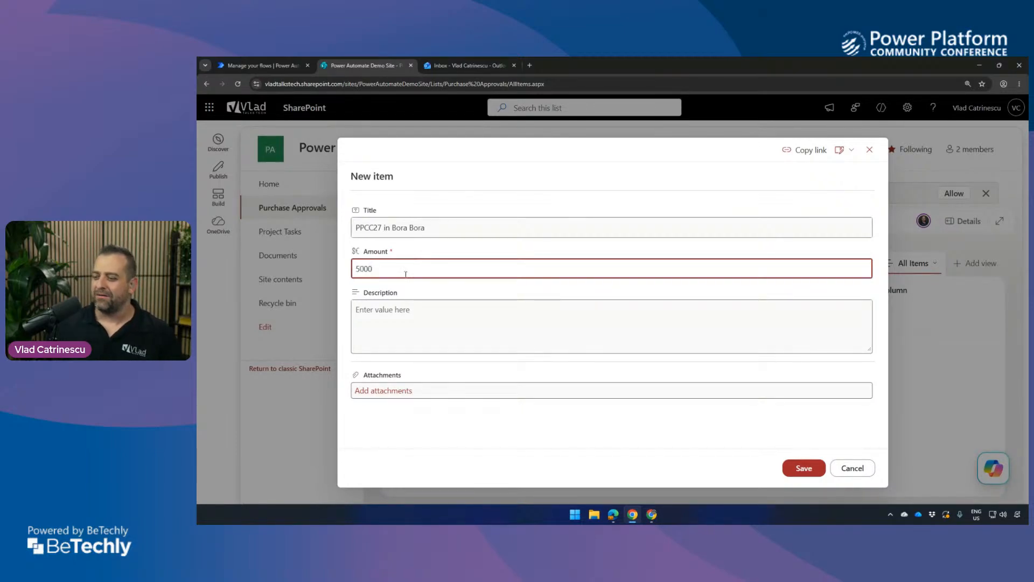
# Enter the description "I need a conference in Bora Bora because Canada is too cold!" and save the item.
pyautogui.click(370, 334)
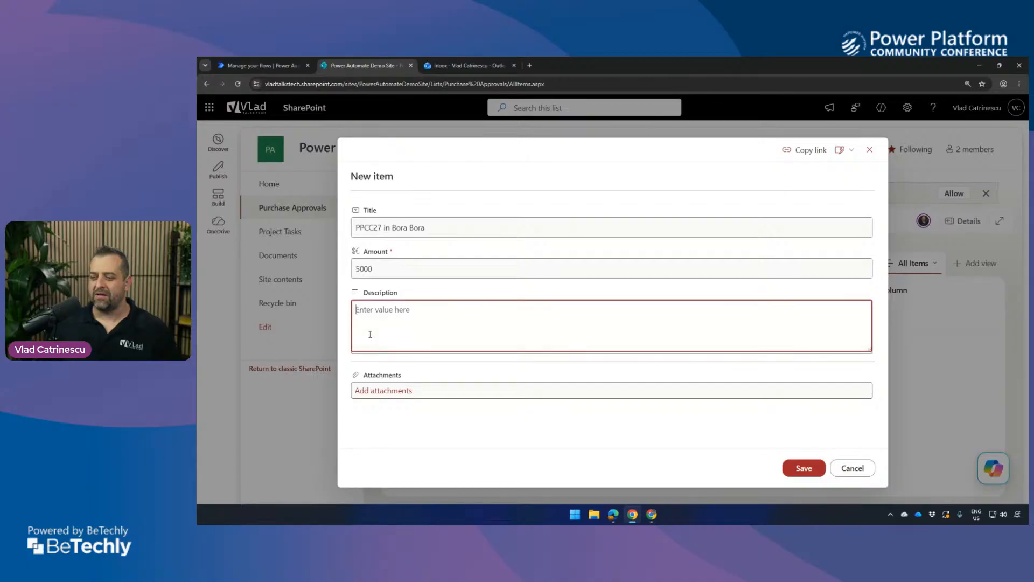
pyautogui.write('I need a conference in Bora B')
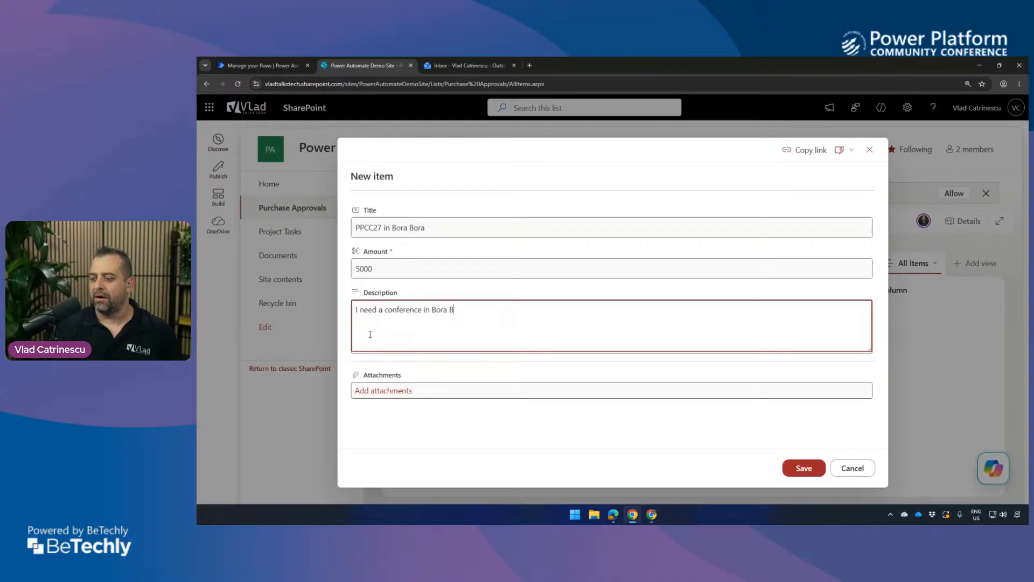
pyautogui.write('ora because Canada is too cold!')
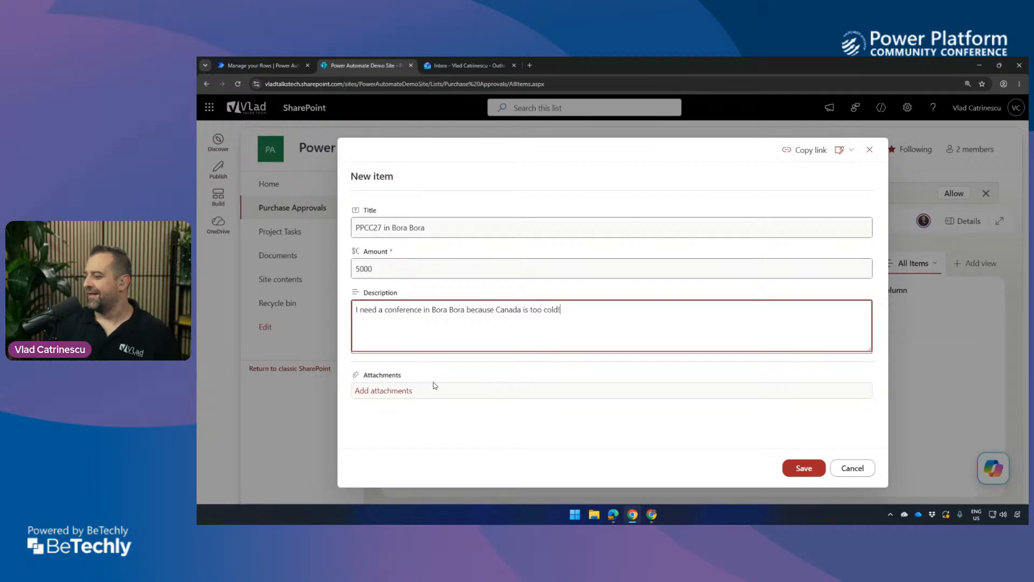
pyautogui.click(787, 466)
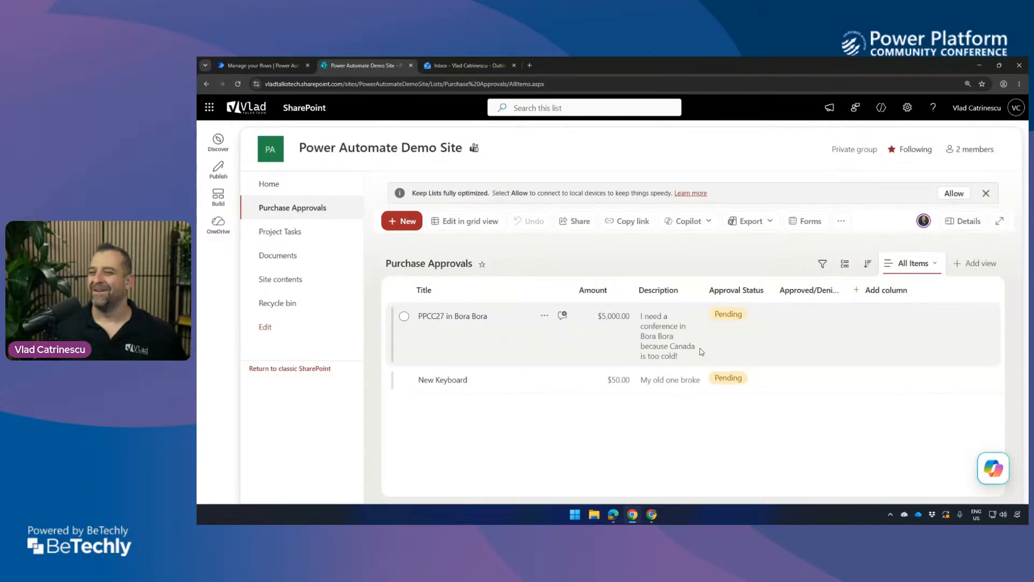
# Switch to the flow's details page in Power Automate and refresh its 28-day run history to check for new runs.
pyautogui.click(259, 65)
pyautogui.scroll(-2, 604, 344)
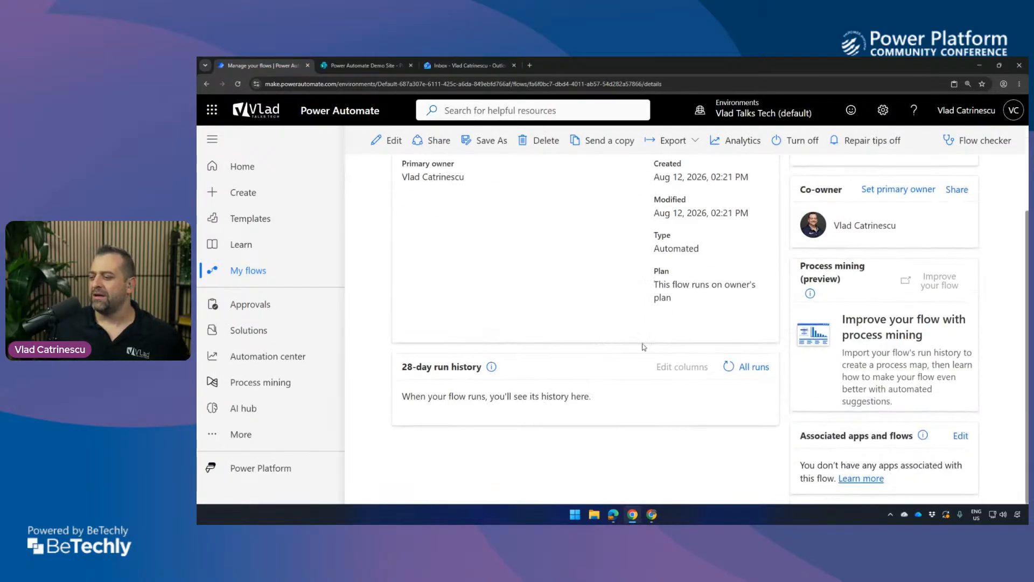
pyautogui.click(722, 366)
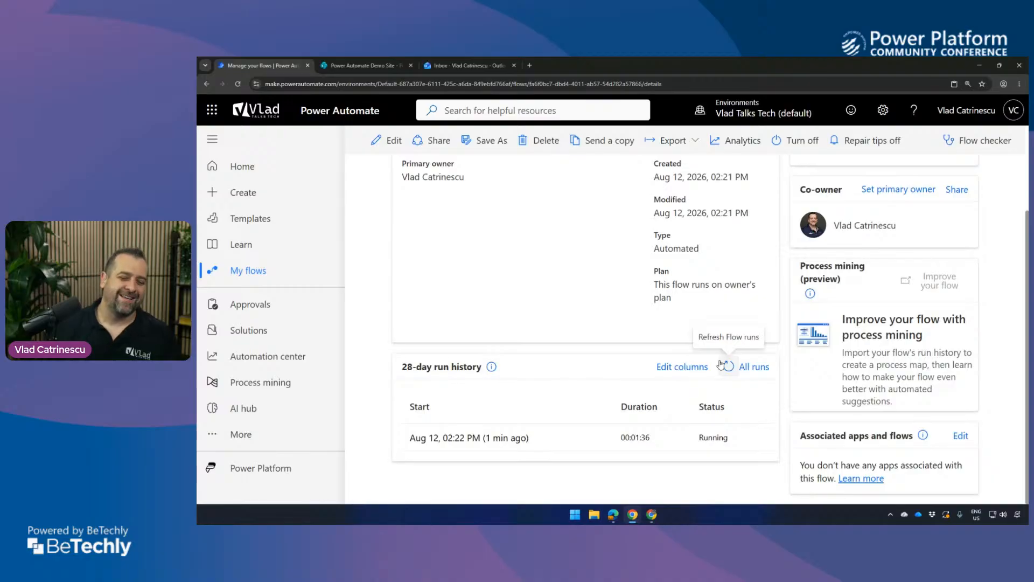
pyautogui.click(725, 366)
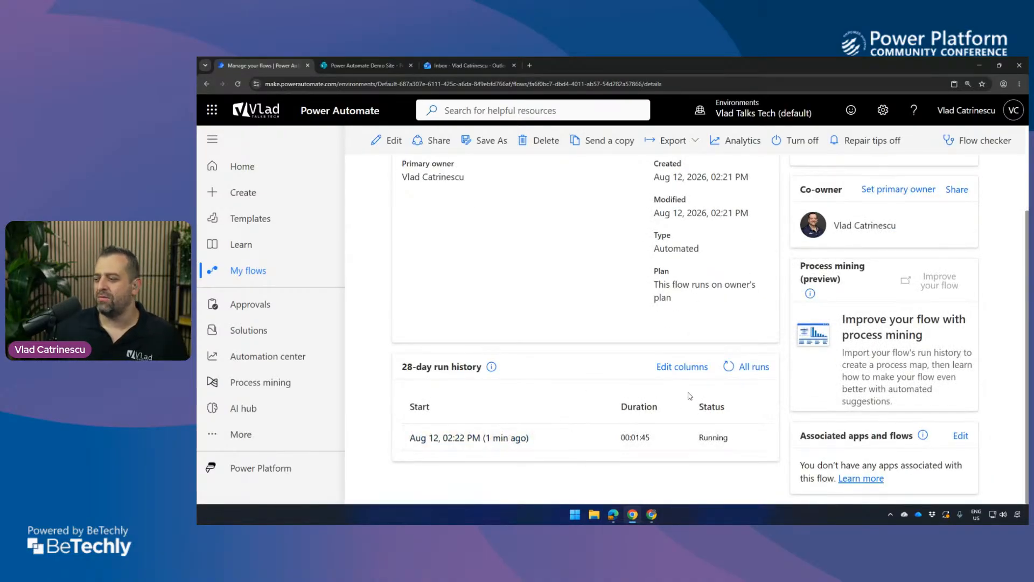
pyautogui.click(728, 366)
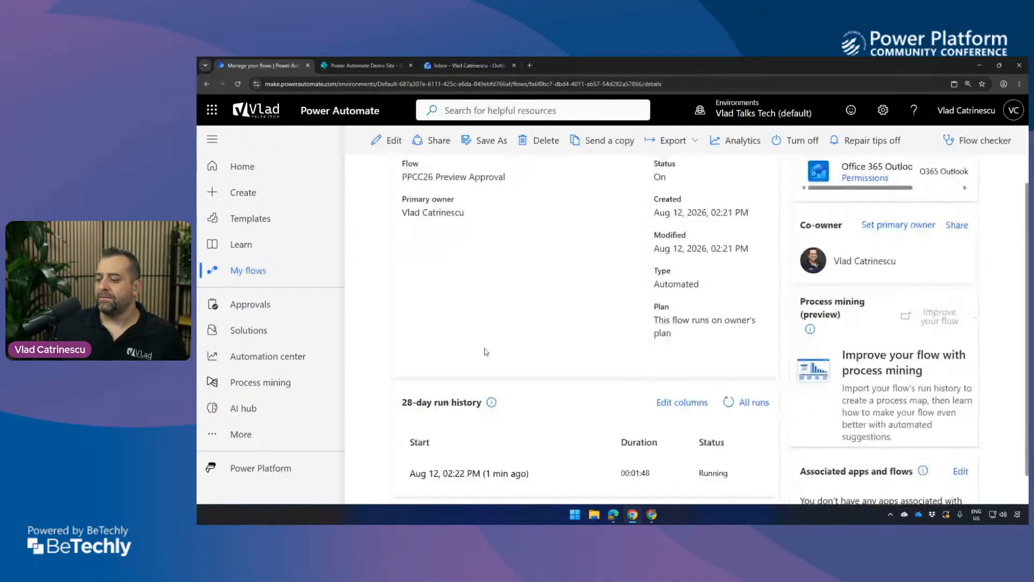
# Open the running flow run and examine the input parameters in the Get manager (V2) action's run results.
pyautogui.click(454, 442)
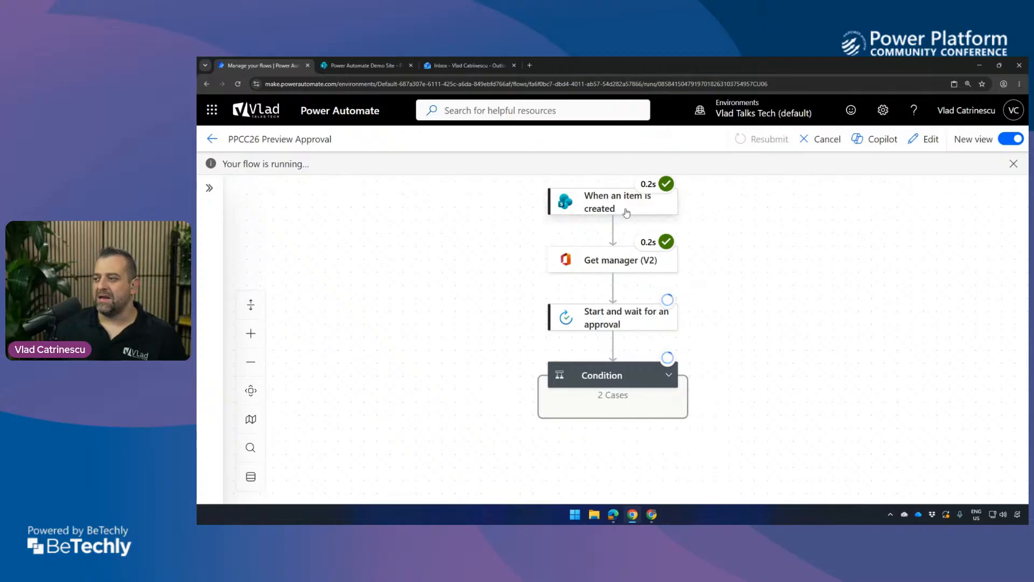
pyautogui.moveTo(651, 185)
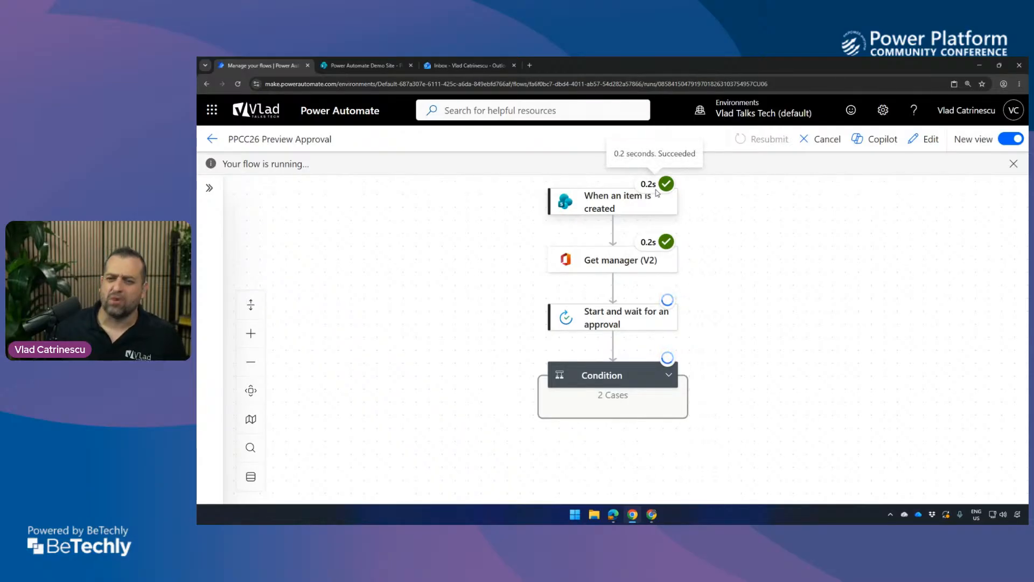
pyautogui.moveTo(648, 252)
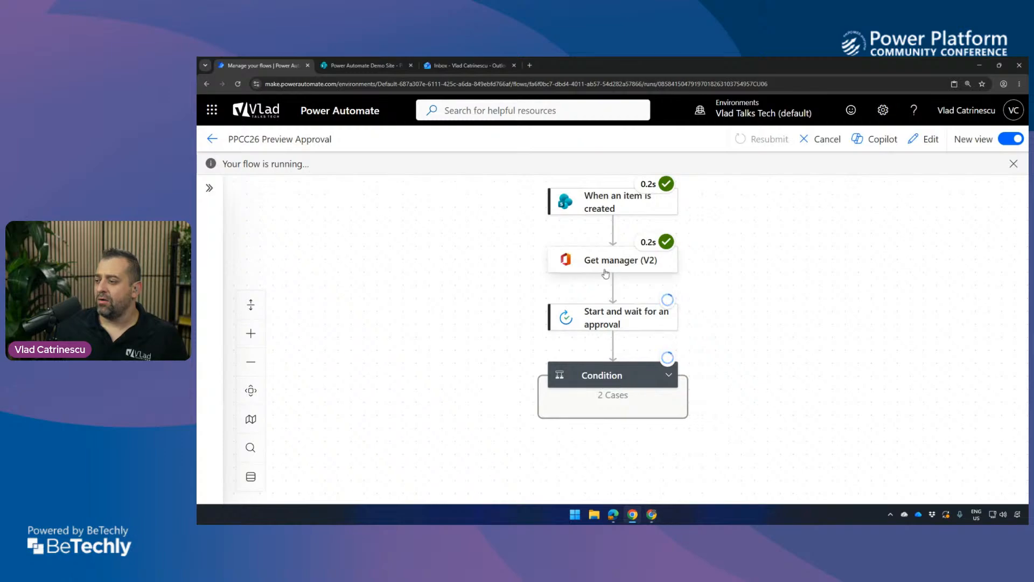
pyautogui.click(618, 272)
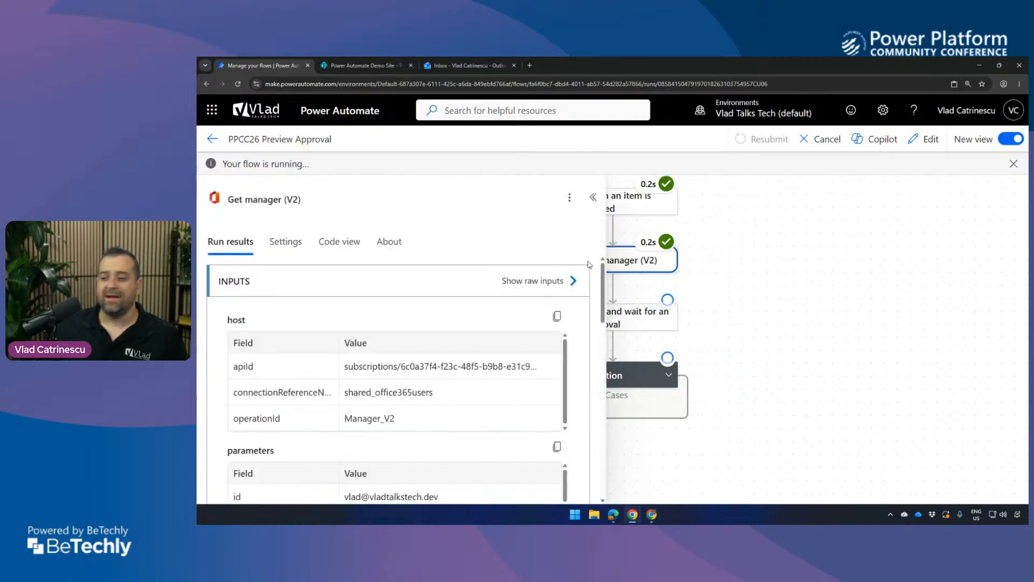
pyautogui.scroll(-4, 501, 322)
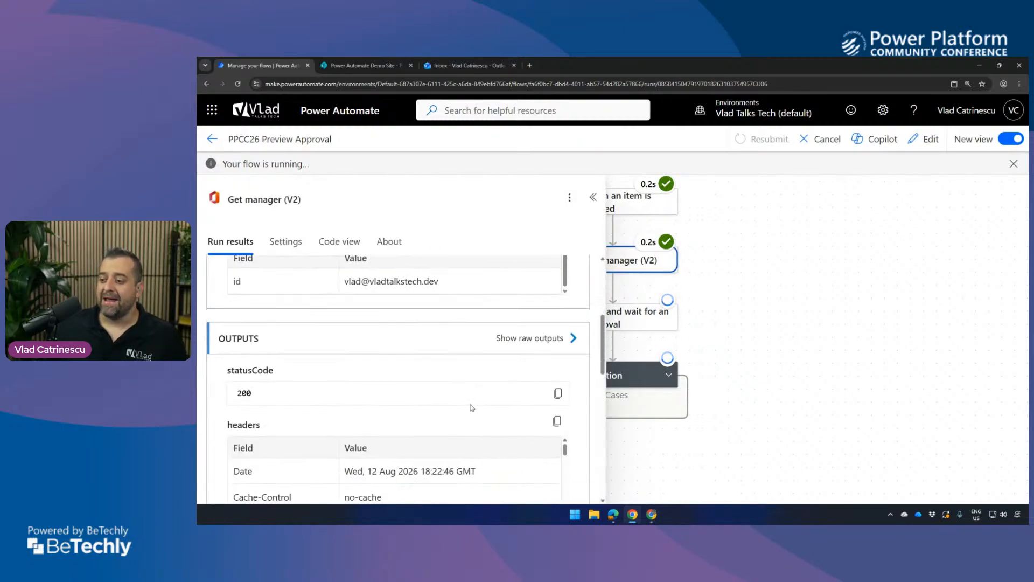
pyautogui.scroll(2, 469, 409)
pyautogui.moveTo(248, 367); pyautogui.dragTo(443, 386)
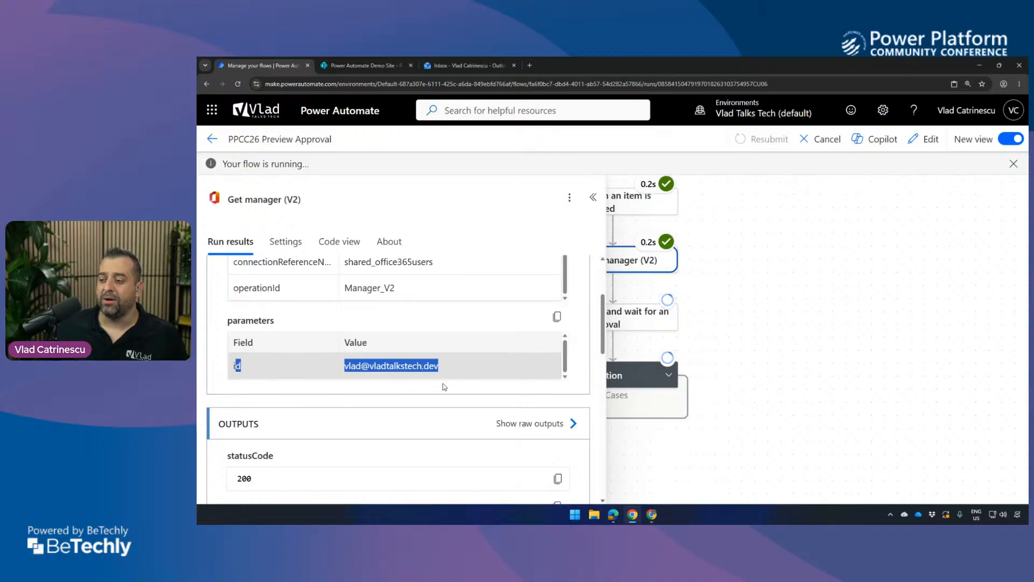
# Examine the Get manager (V2) outputs and locate the manager's mail value in the body.
pyautogui.scroll(-5, 427, 387)
pyautogui.scroll(-5, 427, 387)
pyautogui.scroll(8, 425, 374)
pyautogui.scroll(-3, 424, 376)
pyautogui.scroll(1, 474, 404)
pyautogui.scroll(-1, 518, 420)
pyautogui.scroll(-5, 528, 436)
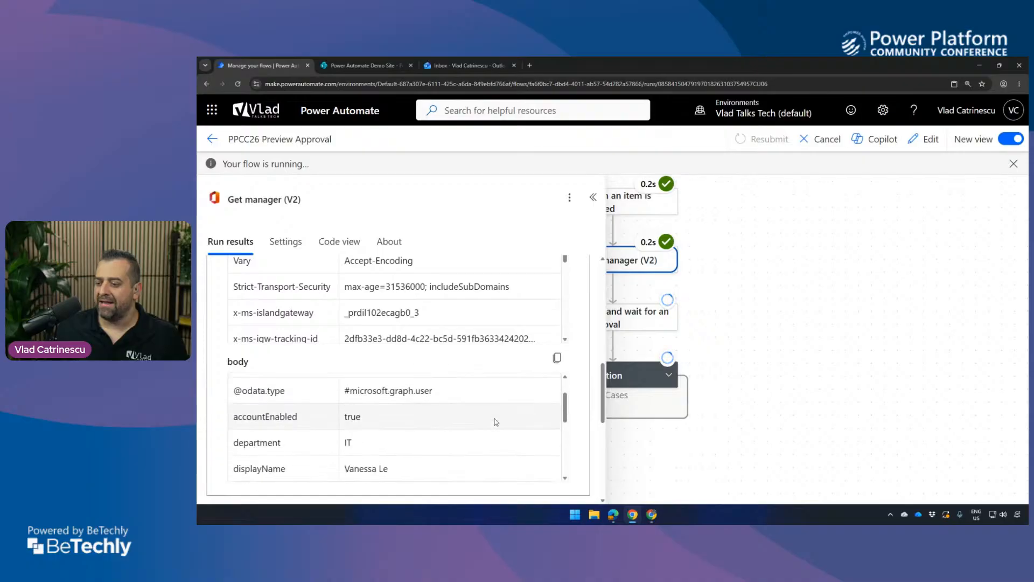
pyautogui.scroll(-3, 375, 406)
pyautogui.scroll(2, 375, 425)
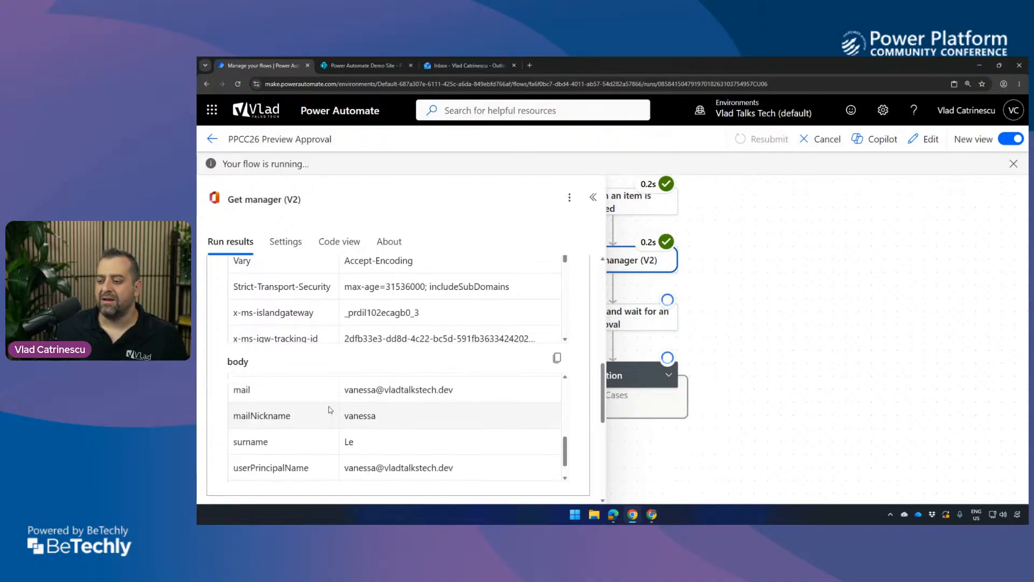
pyautogui.moveTo(344, 416); pyautogui.dragTo(464, 428)
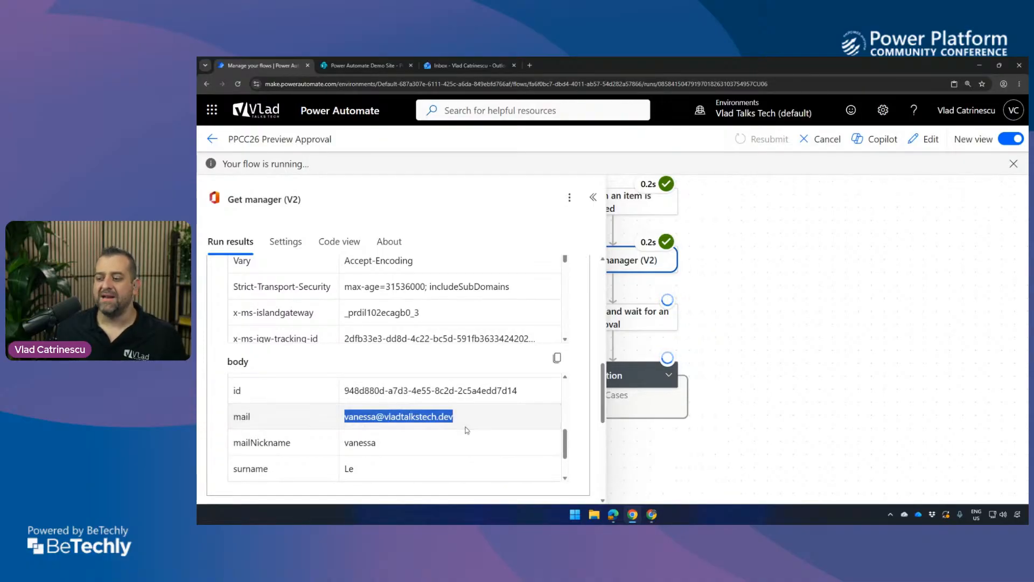
# Return to the flow's details page and review the 28-day run history for both item runs.
pyautogui.click(764, 371)
pyautogui.click(212, 139)
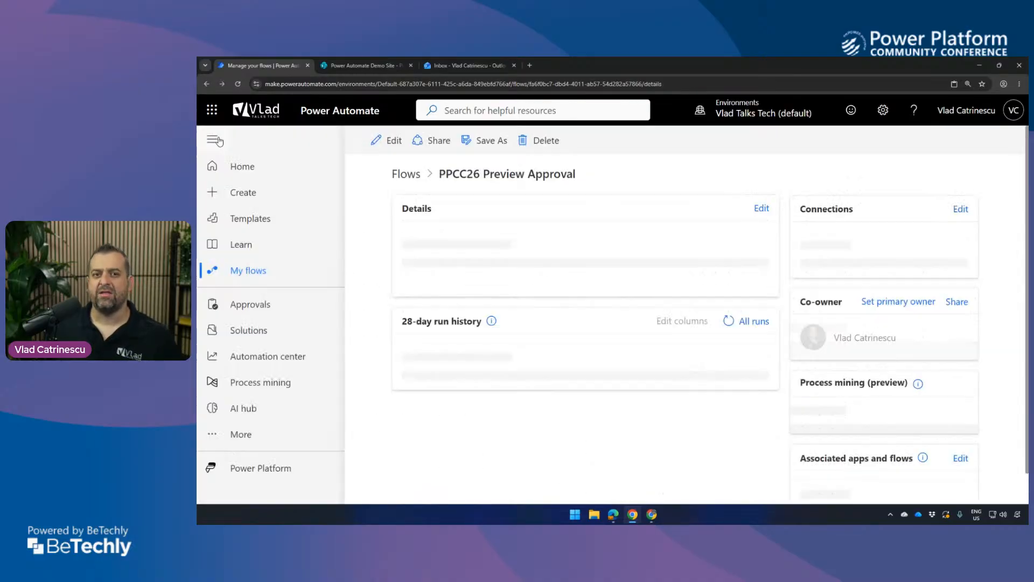
pyautogui.scroll(-2, 536, 298)
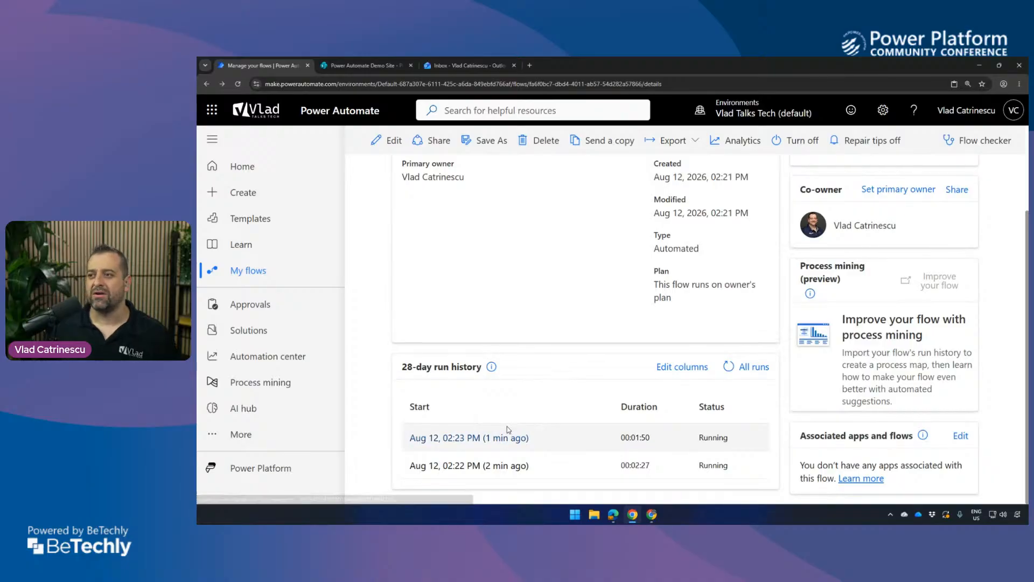
# Switch to the manager's Outlook mailbox and open the $50 purchase approval email in a maximized window to examine its subject.
pyautogui.click(656, 518)
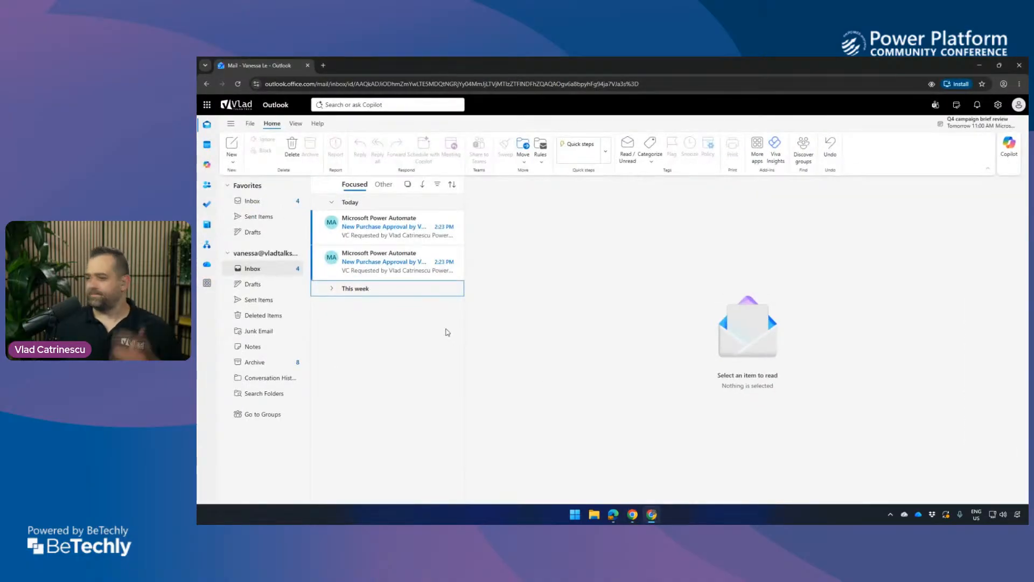
pyautogui.click(1021, 109)
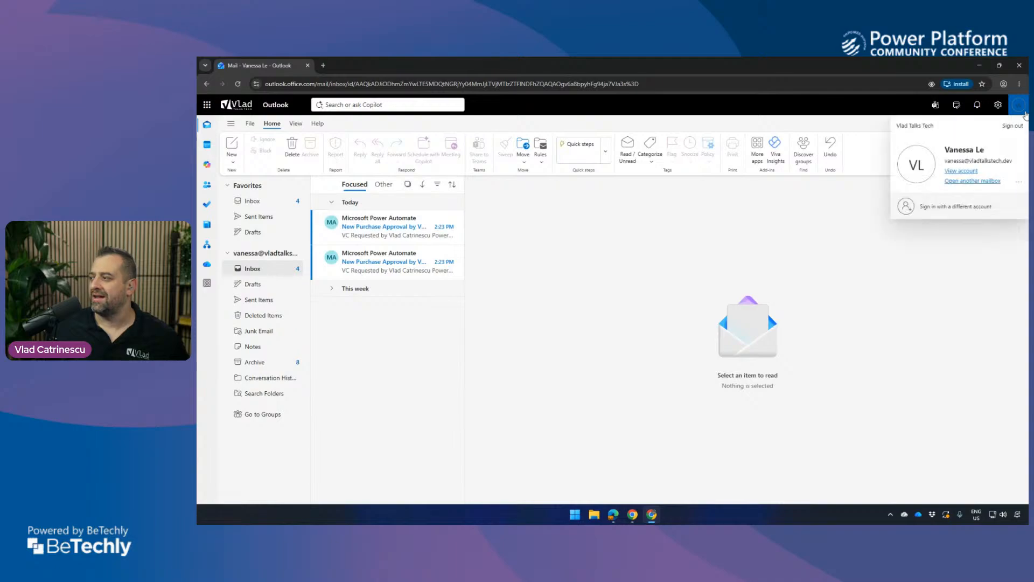
pyautogui.click(410, 262)
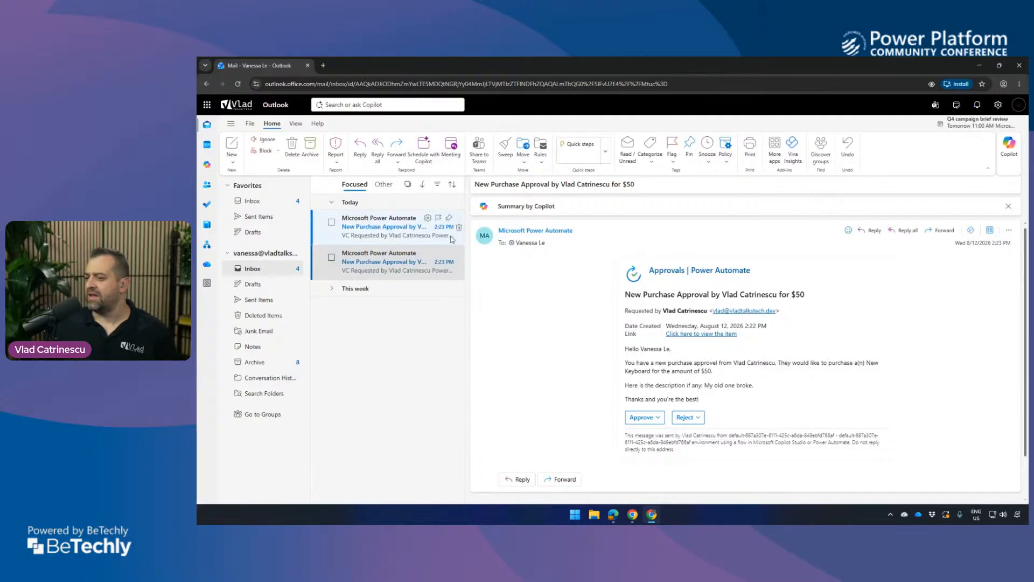
pyautogui.doubleClick(401, 262)
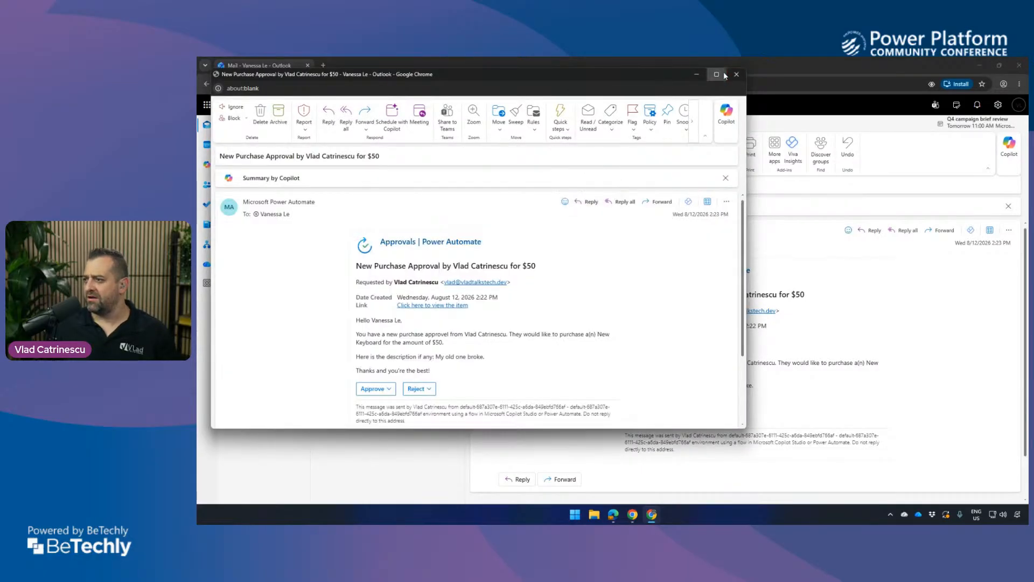
pyautogui.click(717, 102)
pyautogui.scroll(4, 719, 242)
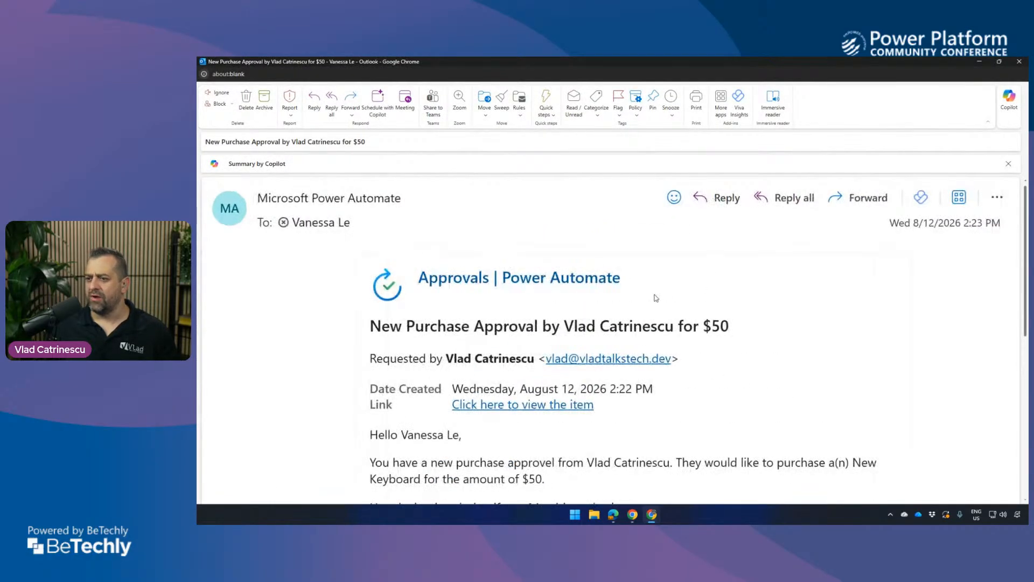
pyautogui.moveTo(291, 141); pyautogui.dragTo(368, 148)
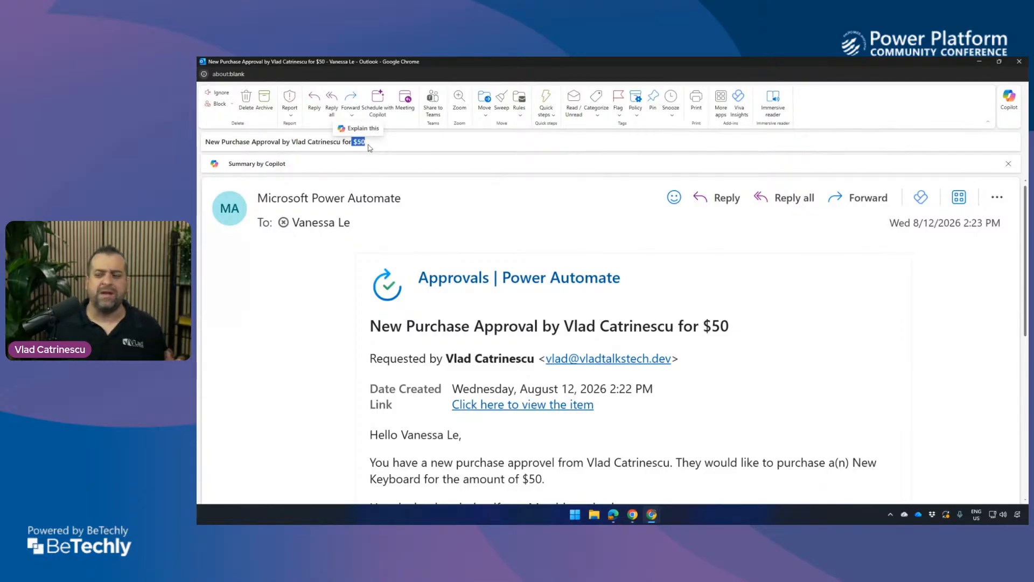
# Examine the $50 approval email's body, checking the greeting, requester, item, amount and description filled in by the flow.
pyautogui.scroll(-3, 399, 280)
pyautogui.click(407, 280)
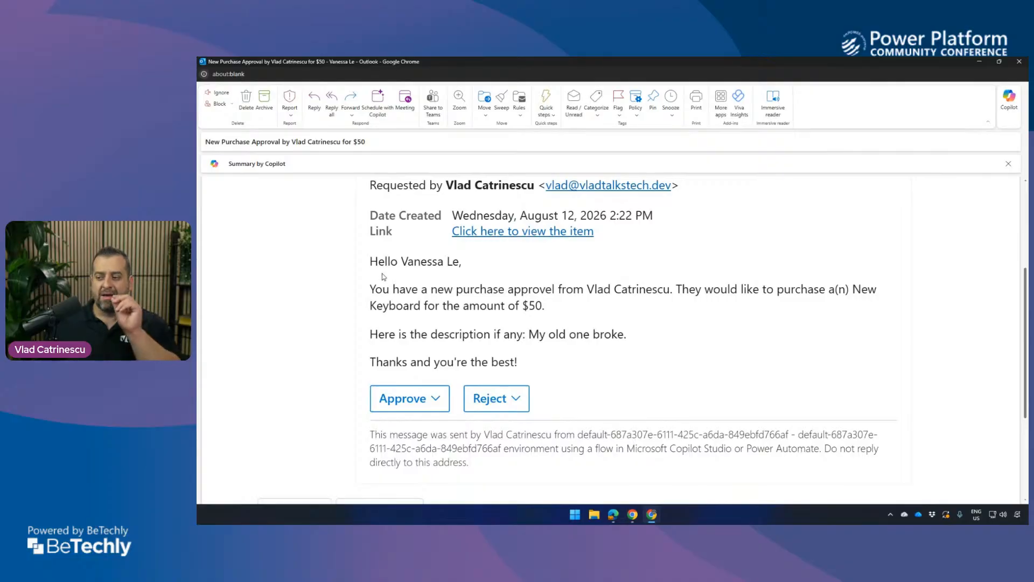
pyautogui.moveTo(397, 264); pyautogui.dragTo(454, 263)
pyautogui.click(446, 263)
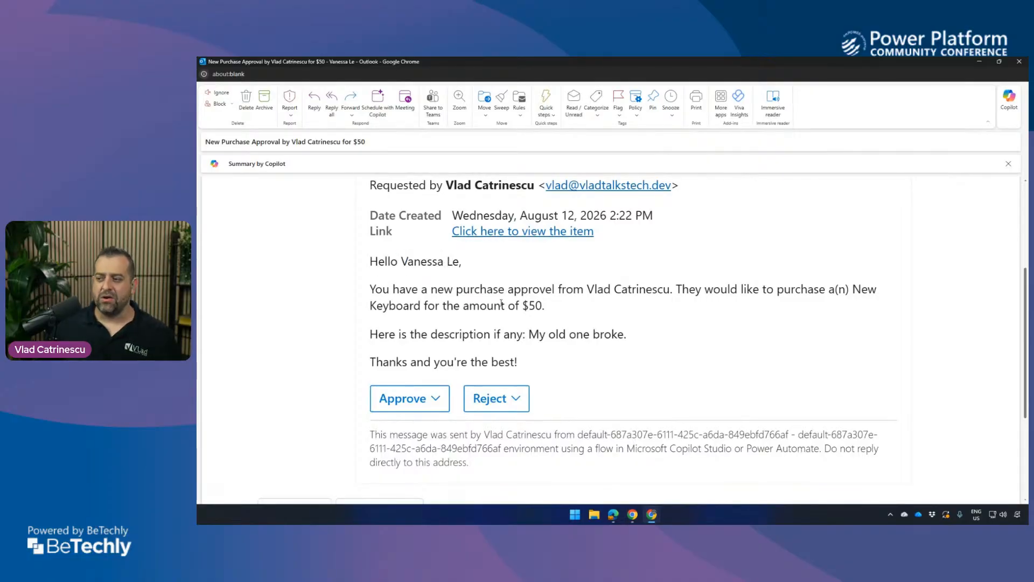
pyautogui.moveTo(545, 293); pyautogui.dragTo(550, 291)
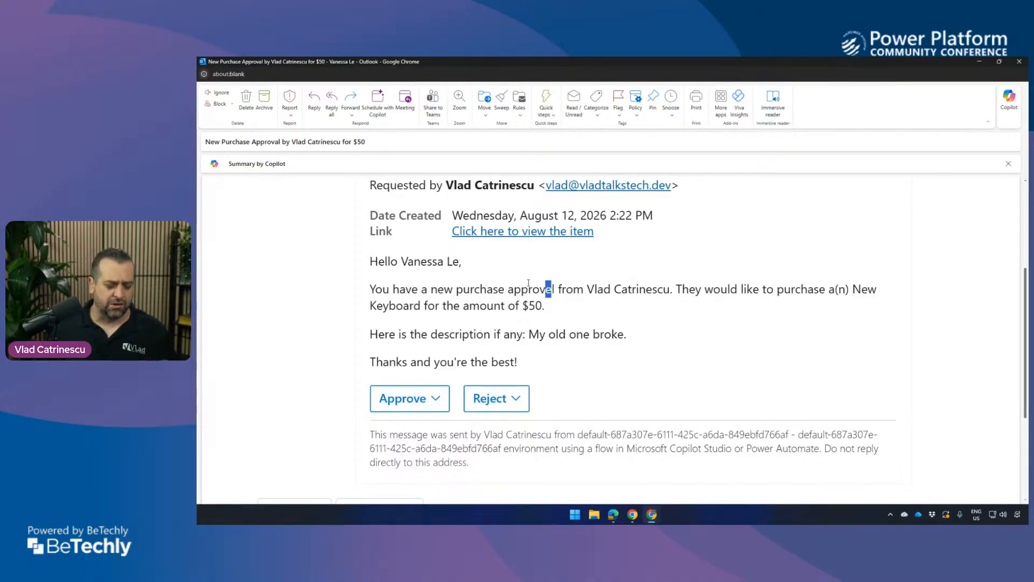
pyautogui.click(555, 287)
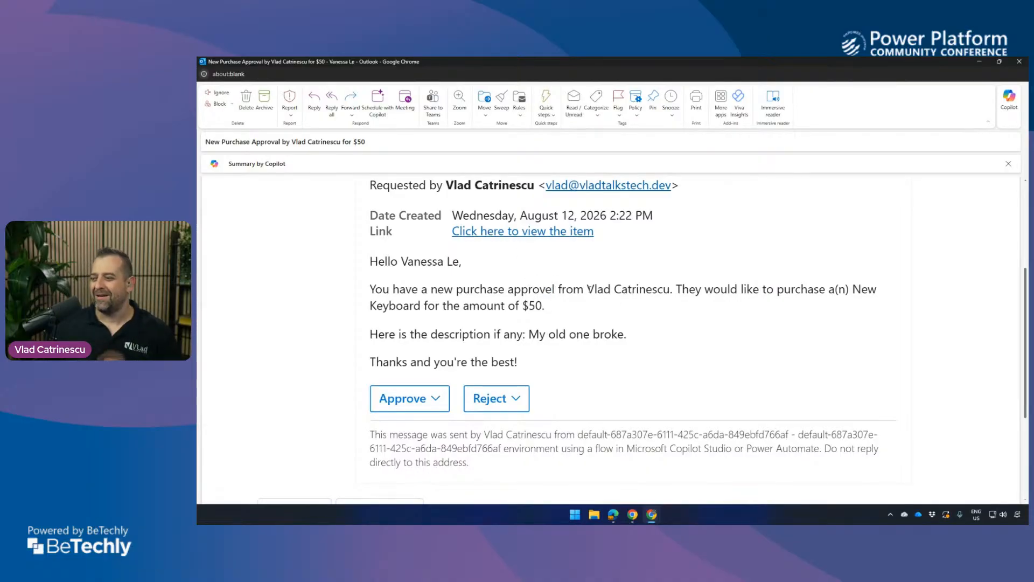
pyautogui.moveTo(586, 288); pyautogui.dragTo(651, 291)
pyautogui.click(657, 293)
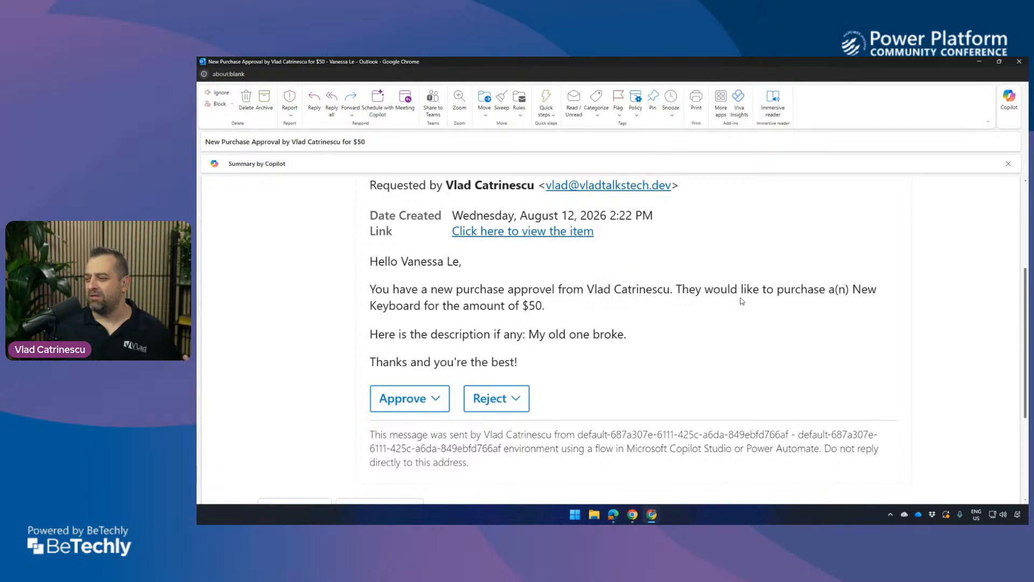
pyautogui.moveTo(854, 289); pyautogui.dragTo(628, 335)
pyautogui.click(536, 334)
# Approve the $50 purchase request with the comment "Go for it!" and close the email's separate window.
pyautogui.click(428, 399)
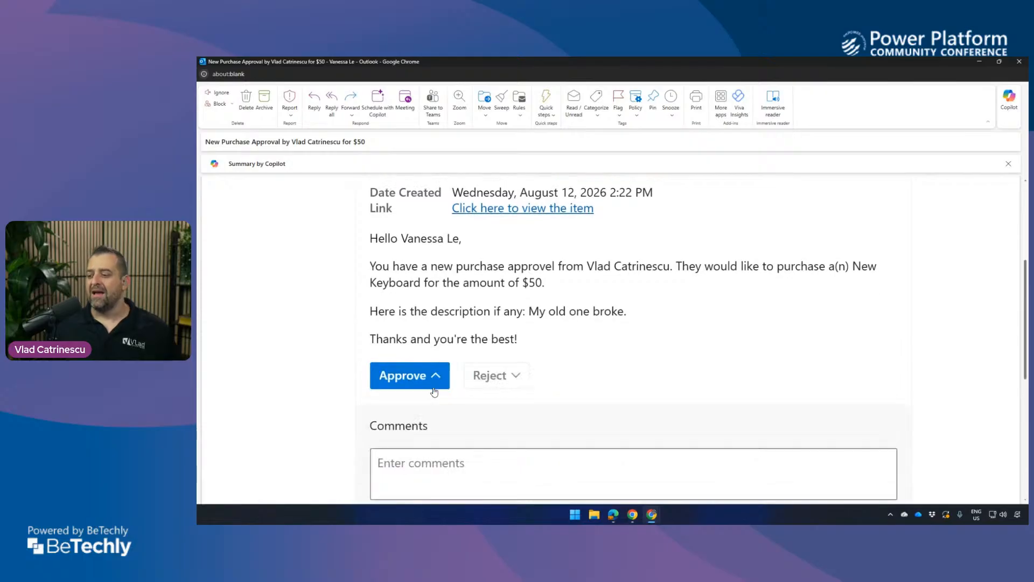
pyautogui.scroll(-3, 436, 393)
pyautogui.click(430, 306)
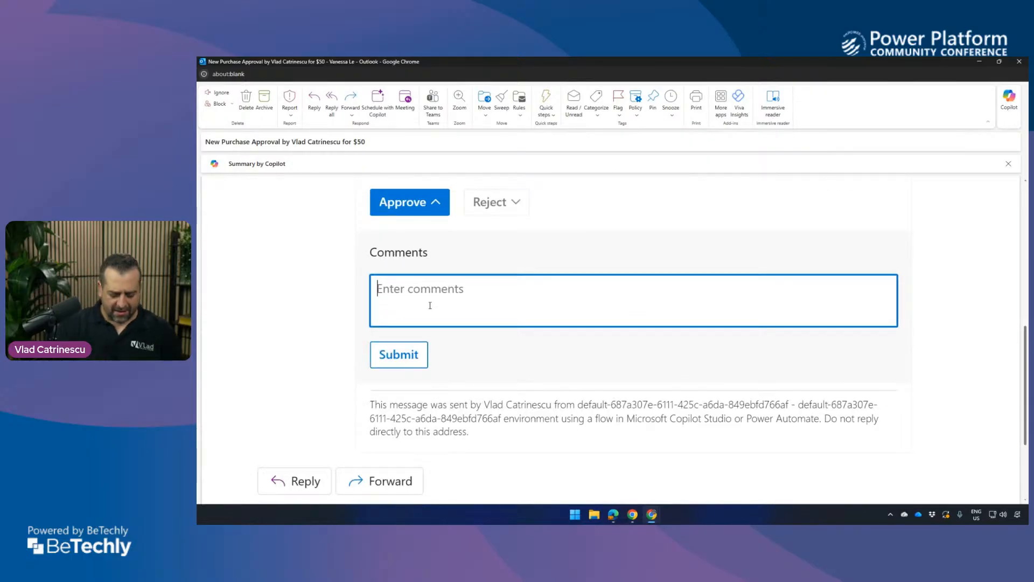
pyautogui.write('Go for it!')
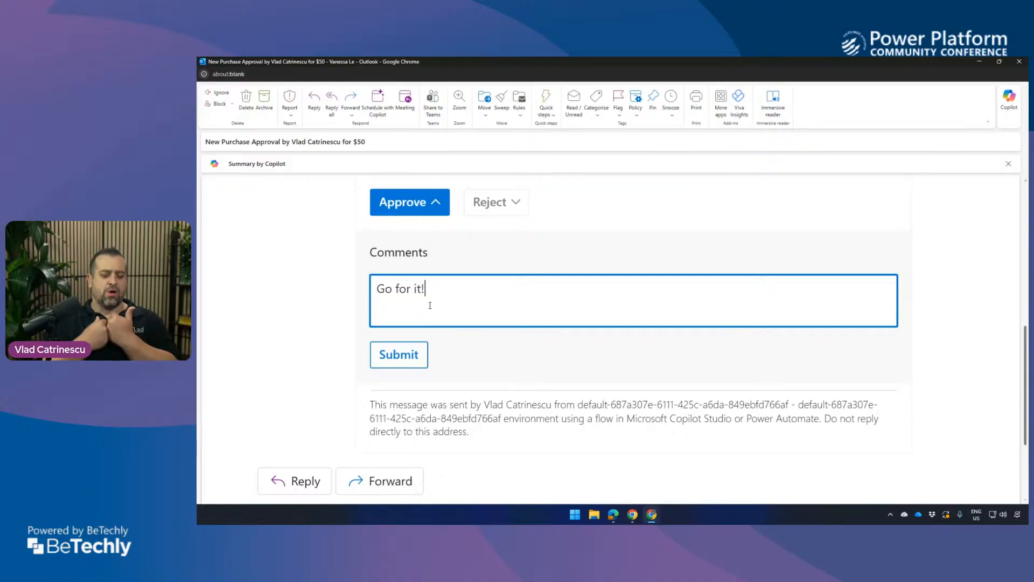
pyautogui.click(384, 346)
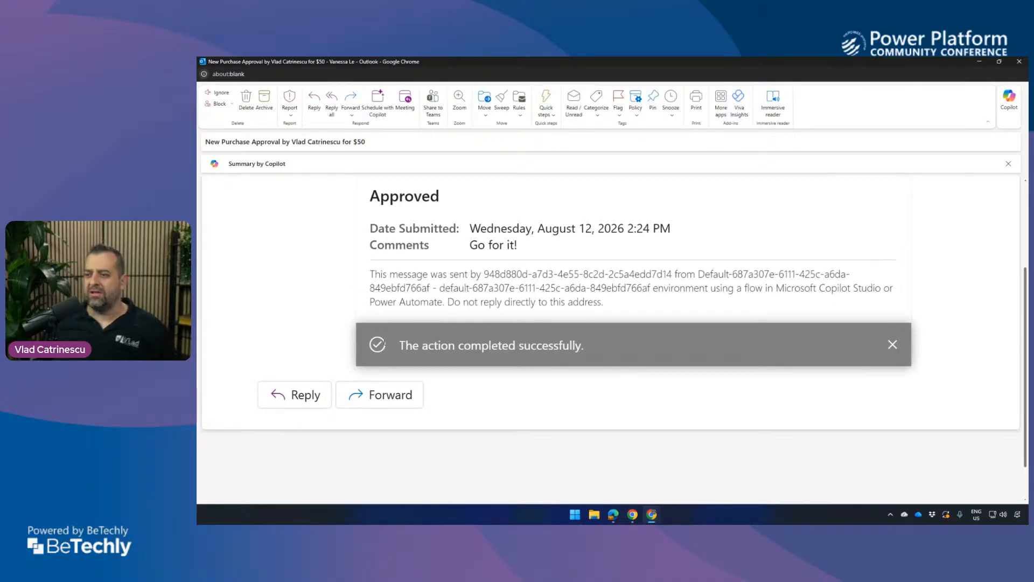
pyautogui.click(1019, 62)
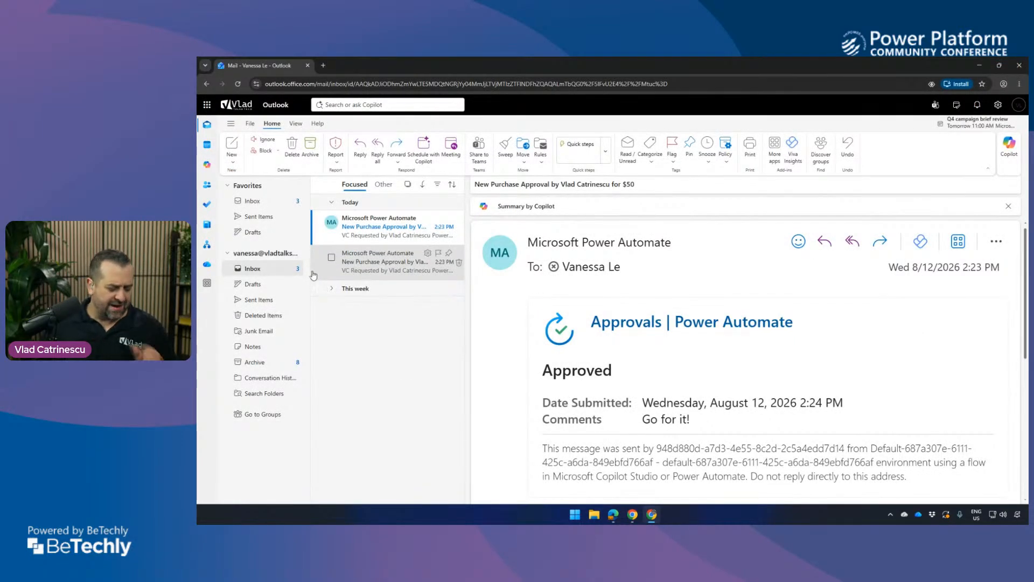
# Open the $5000 purchase approval email and reject the request with the comment "Submit again for 2 people so I can join you".
pyautogui.click(390, 241)
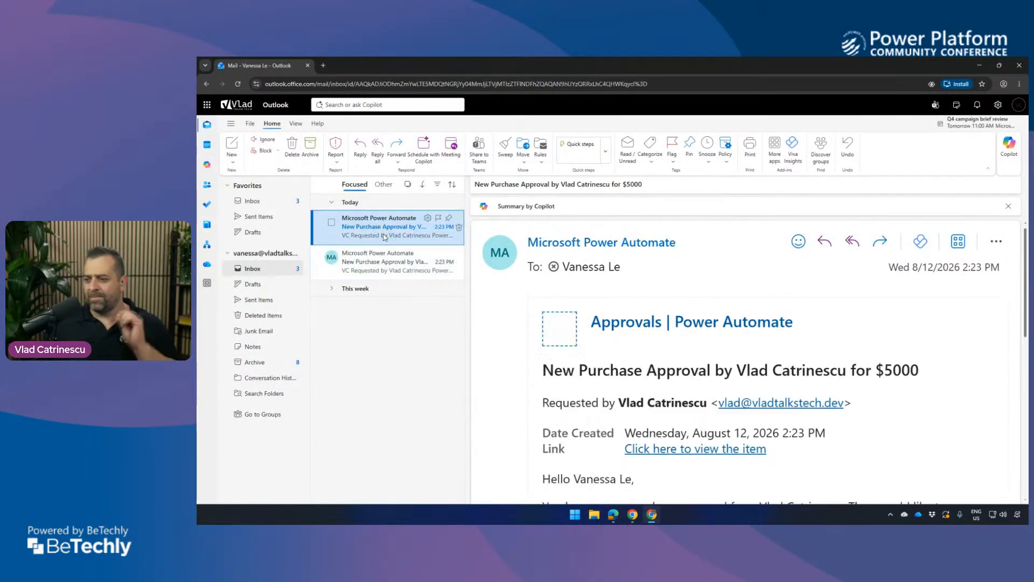
pyautogui.scroll(-2, 861, 330)
pyautogui.scroll(-3, 888, 298)
pyautogui.scroll(-2, 684, 367)
pyautogui.click(650, 350)
pyautogui.write('Submit a')
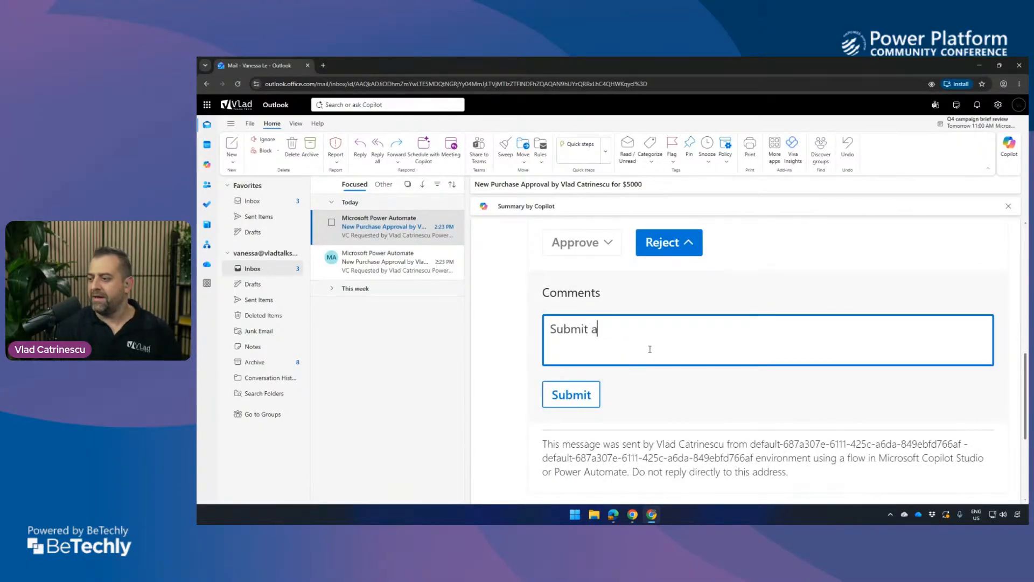
pyautogui.write('gain for 2 people ')
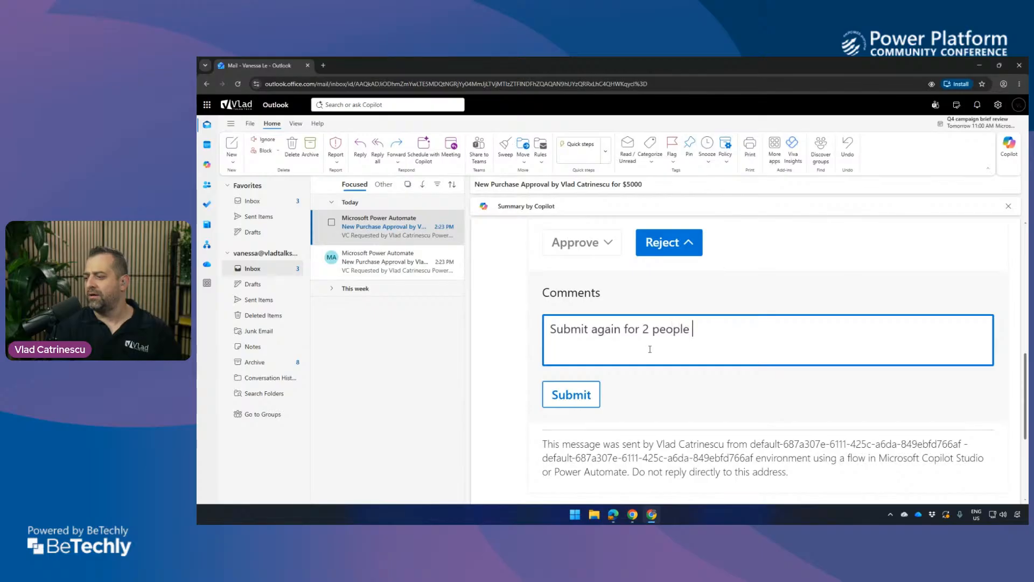
pyautogui.write('so I can join you!')
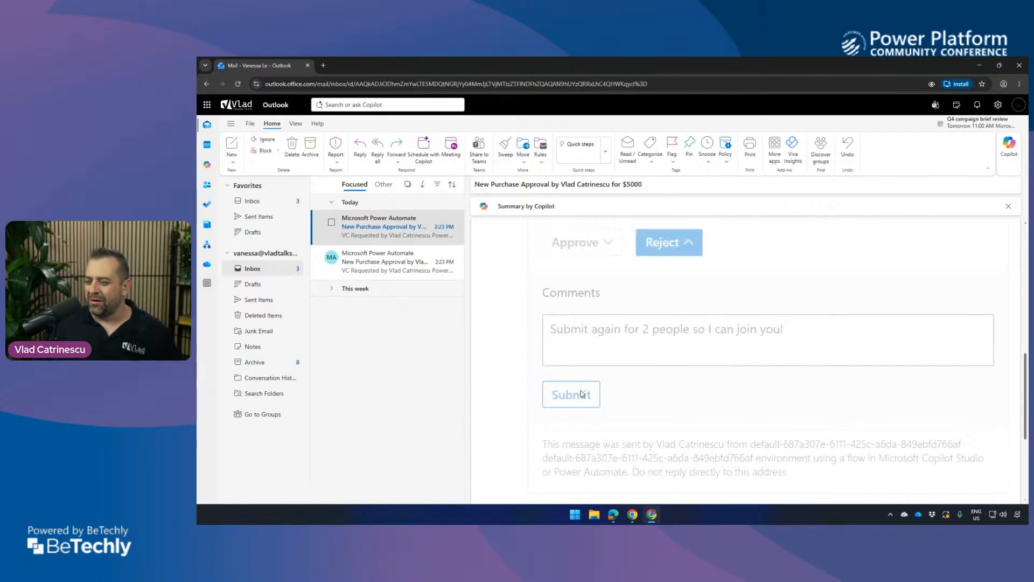
pyautogui.click(581, 394)
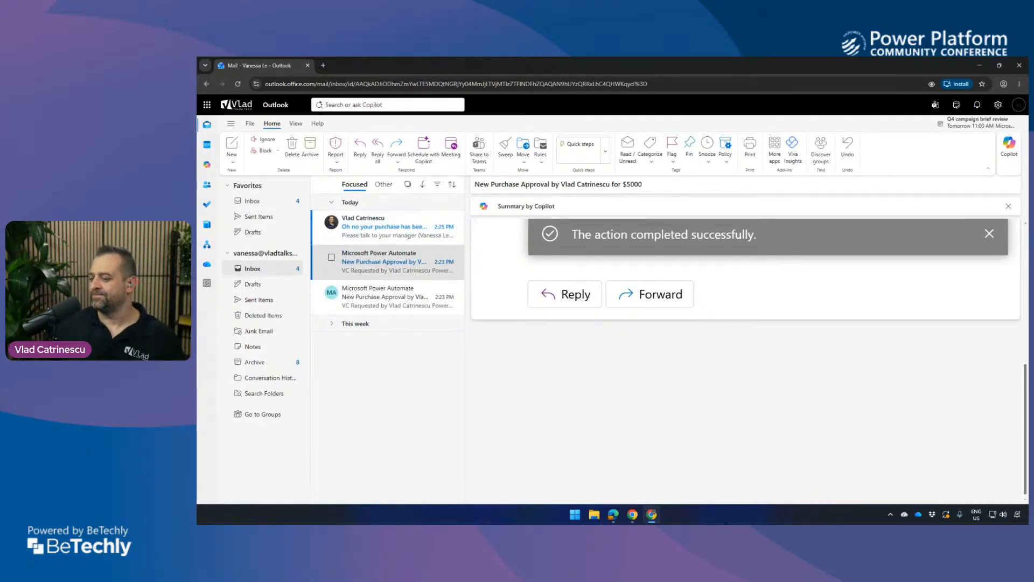
# Switch to the requester's Outlook inbox and collapse the Pinned, Yesterday and This week message groups.
pyautogui.click(634, 514)
pyautogui.click(462, 65)
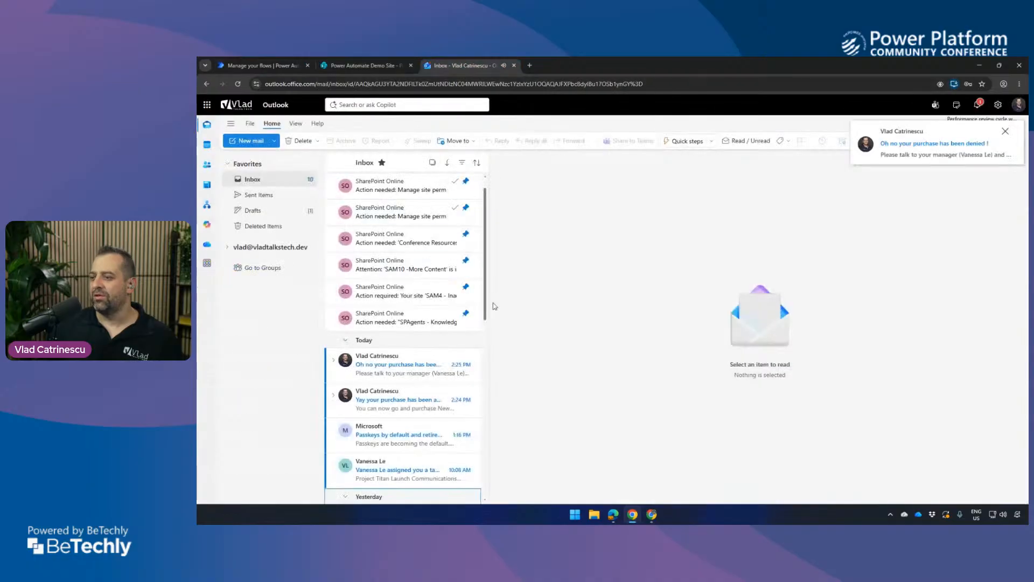
pyautogui.scroll(1, 343, 183)
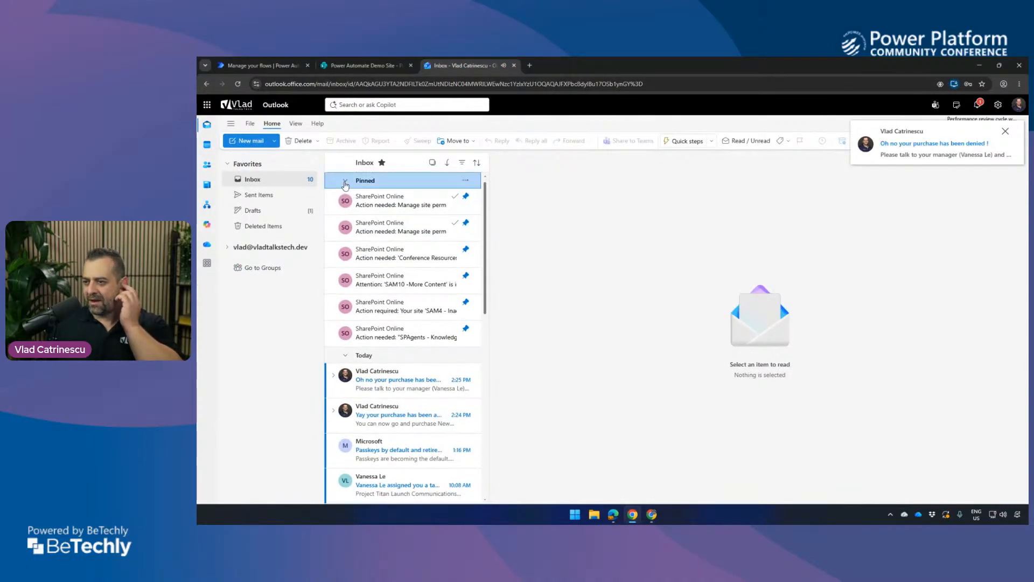
pyautogui.click(345, 181)
pyautogui.click(357, 354)
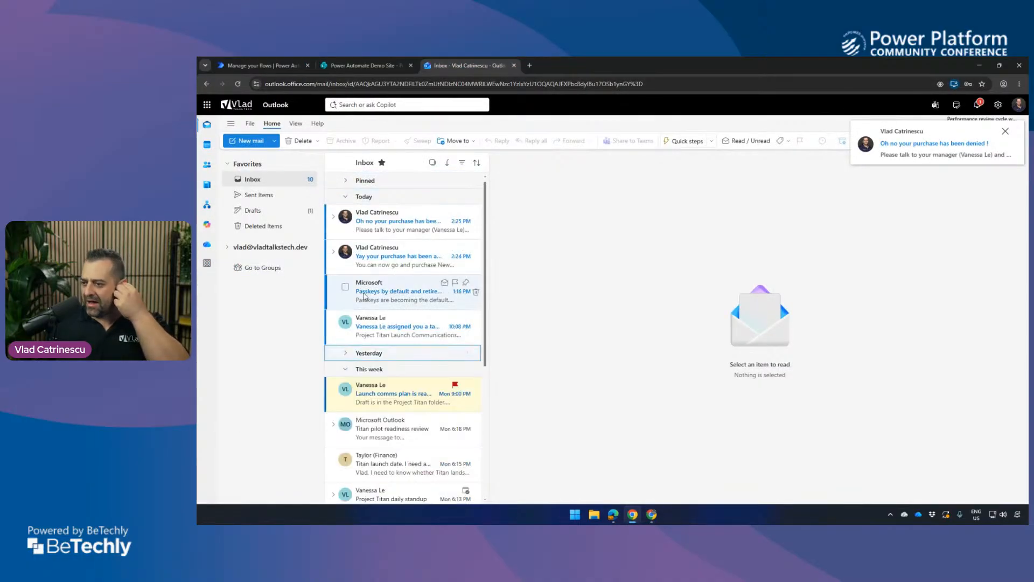
pyautogui.click(356, 369)
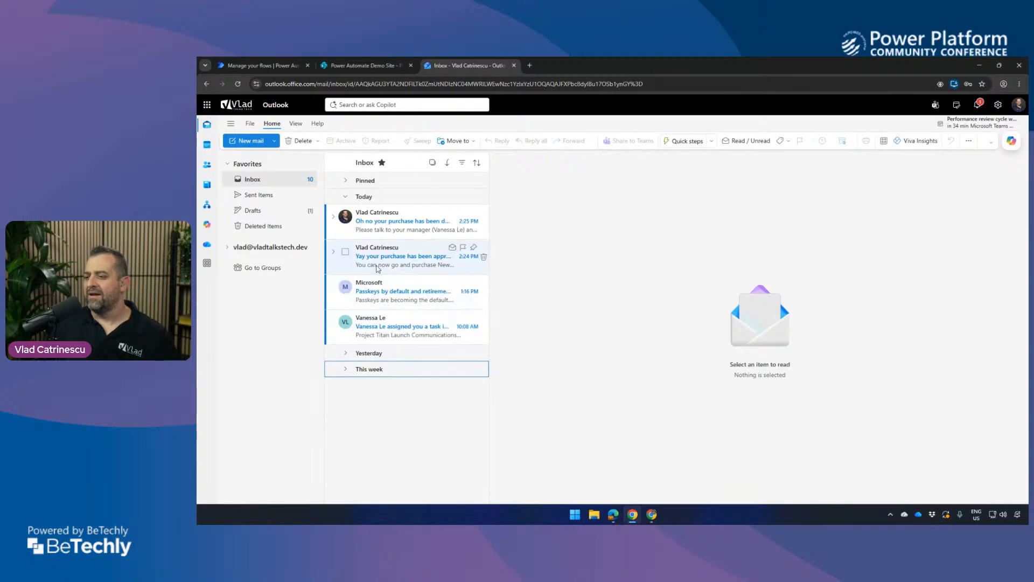
# Open the purchase approved and purchase denied notification emails and examine their subjects and message texts.
pyautogui.click(362, 258)
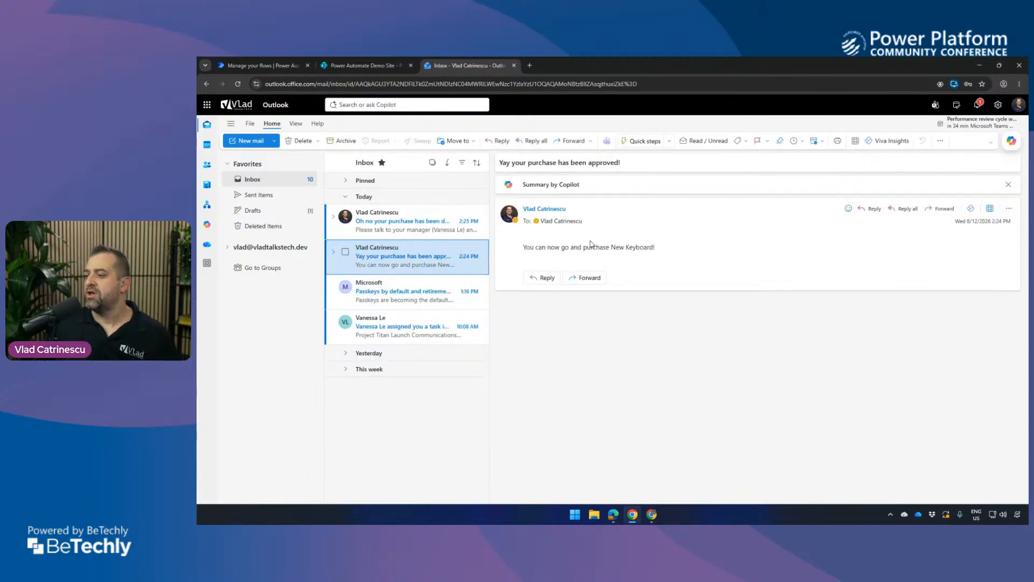
pyautogui.moveTo(534, 248); pyautogui.dragTo(634, 255)
pyautogui.click(465, 235)
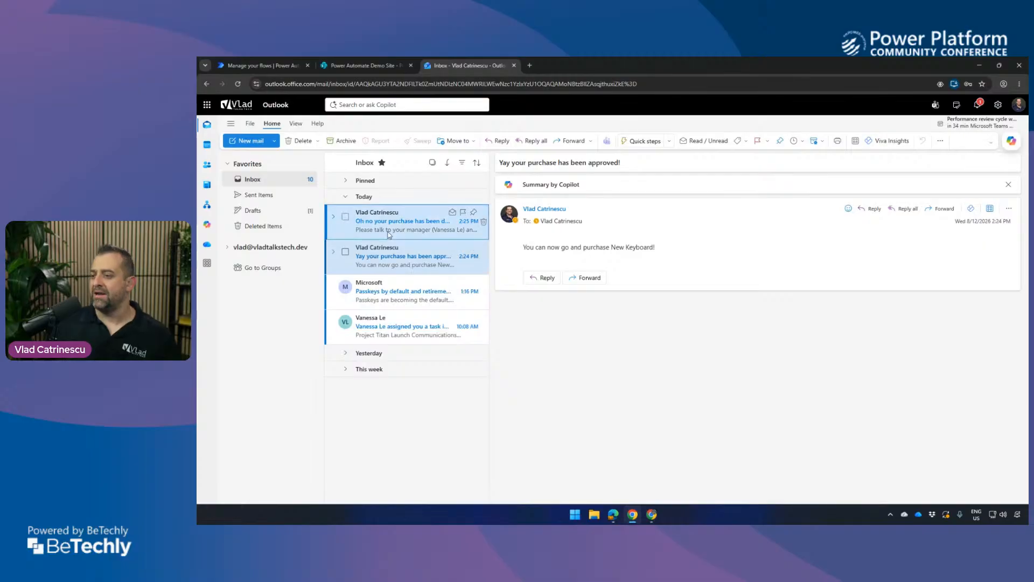
pyautogui.moveTo(520, 162); pyautogui.dragTo(623, 163)
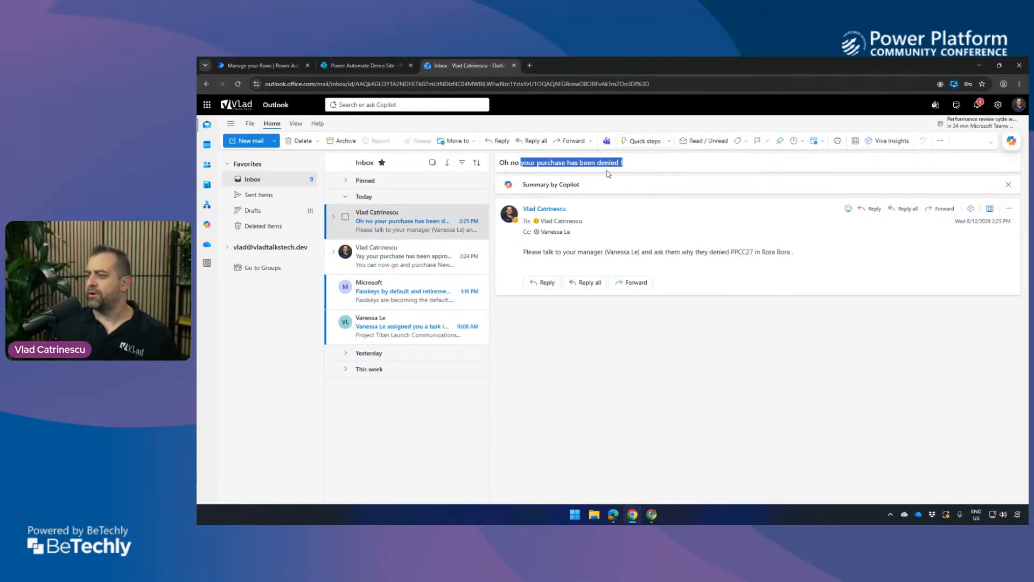
pyautogui.click(574, 249)
pyautogui.moveTo(614, 253); pyautogui.dragTo(635, 262)
pyautogui.click(642, 264)
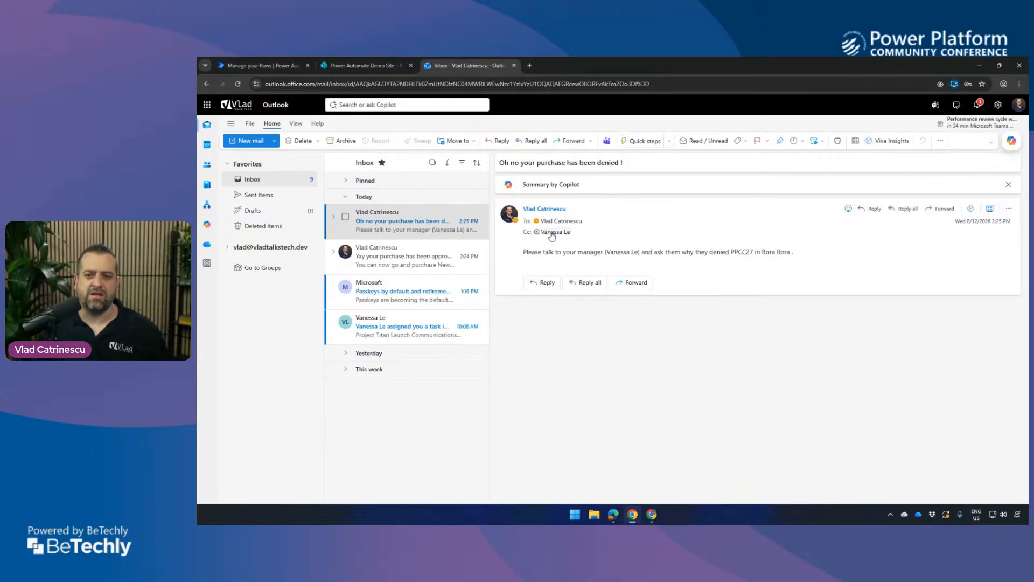
# Refresh the Purchase Approvals list in SharePoint to check both items' approval status, and return to the requester's inbox.
pyautogui.click(368, 66)
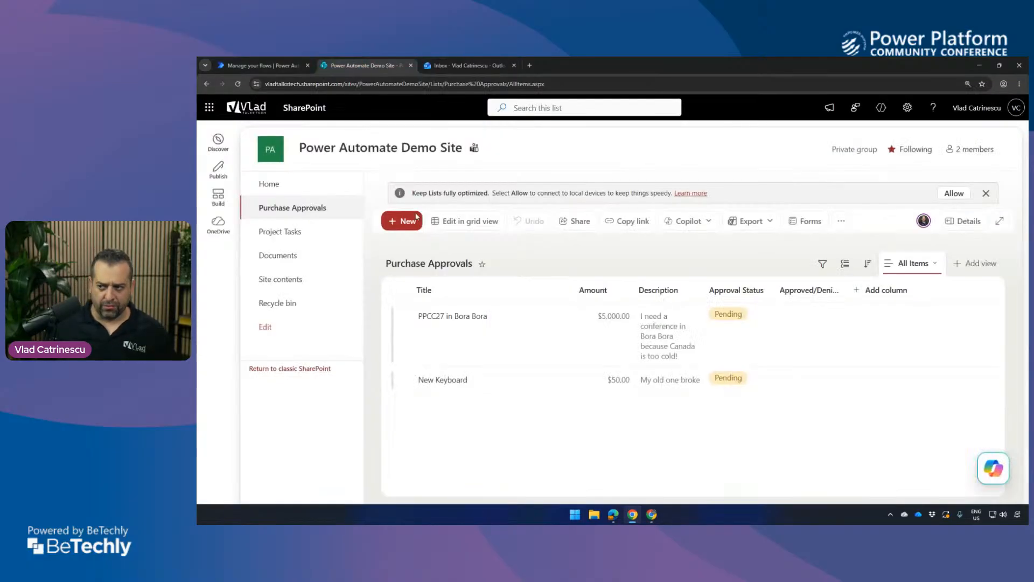
pyautogui.click(238, 84)
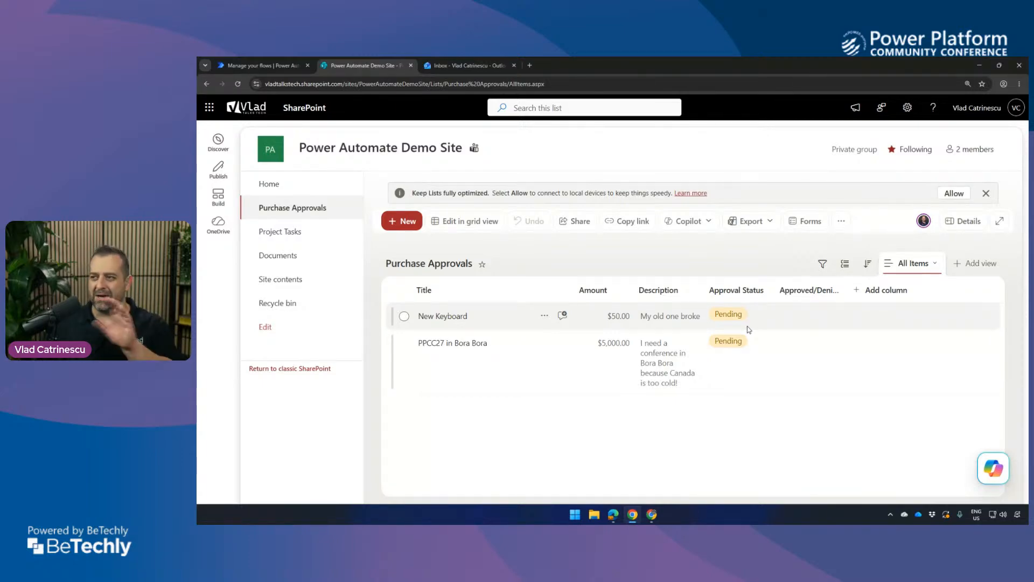
pyautogui.click(467, 65)
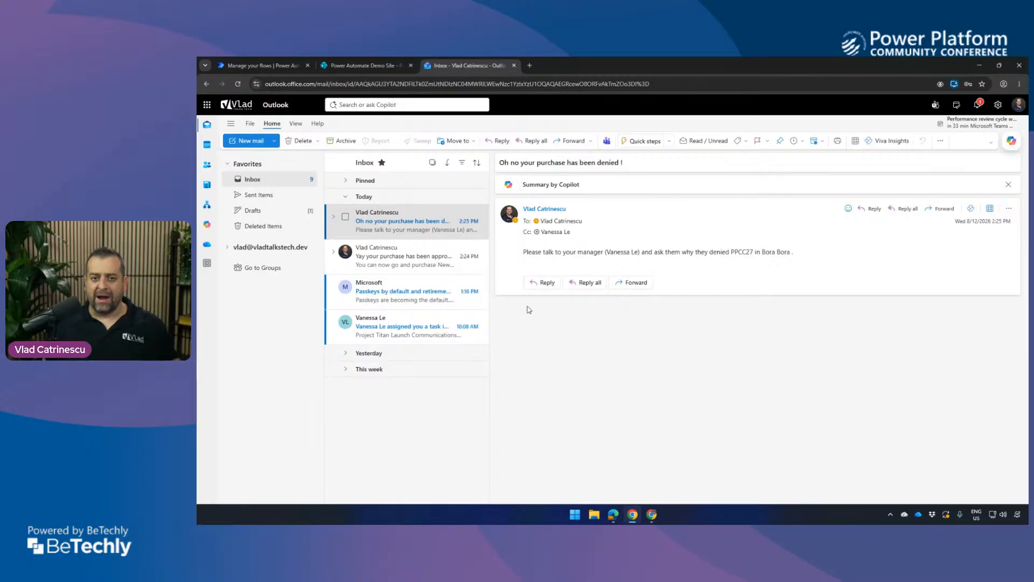